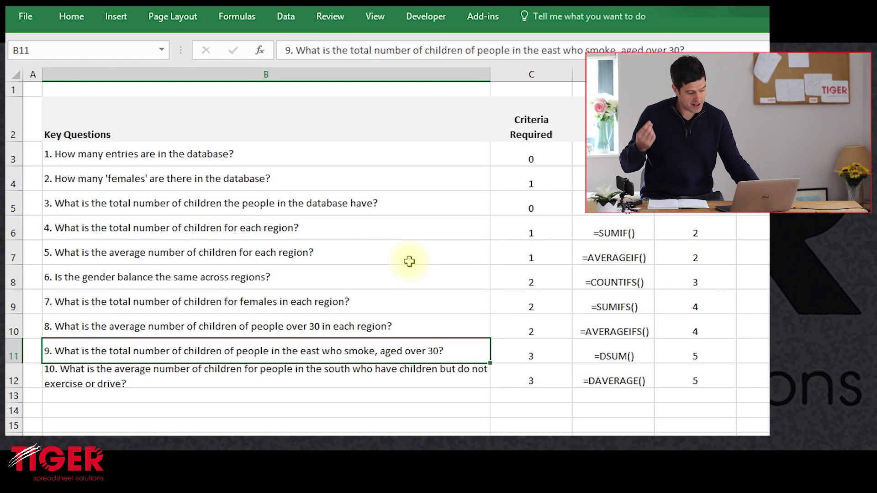
# Copy question 9 from the Key Questions list into cell B35 of the answers sheet and select cell B37 beneath it
pyautogui.press('Down')
pyautogui.press('Up')
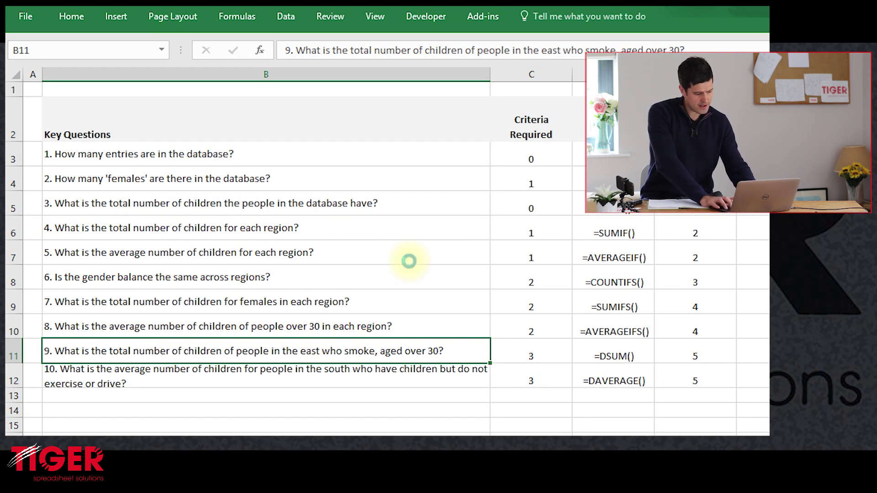
pyautogui.hotkey('ctrl', 'c')
pyautogui.hotkey('ctrl', 'pagedown')
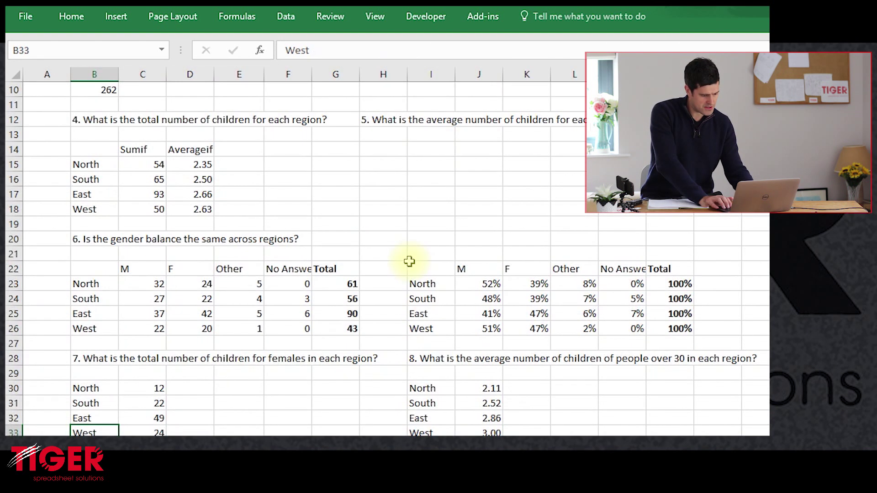
pyautogui.press('Down')
pyautogui.press('Down')
pyautogui.press('Down')
pyautogui.press('Down')
pyautogui.press('Down')
pyautogui.press('Down')
pyautogui.press('Down')
pyautogui.press('Down')
pyautogui.press('Down')
pyautogui.press('Down')
pyautogui.press('Down')
pyautogui.press('Down')
pyautogui.press('Down')
pyautogui.press('Up')
pyautogui.press('Up')
pyautogui.press('Up')
pyautogui.press('Up')
pyautogui.press('Up')
pyautogui.press('Up')
pyautogui.press('Up')
pyautogui.press('Up')
pyautogui.press('Up')
pyautogui.press('Up')
pyautogui.press('Up')
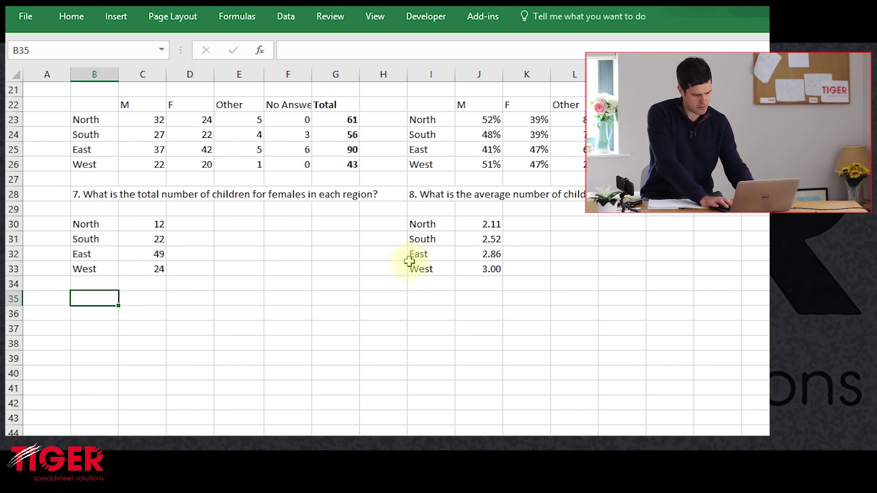
pyautogui.hotkey('ctrl', 'v')
pyautogui.press('Down')
pyautogui.press('Down')
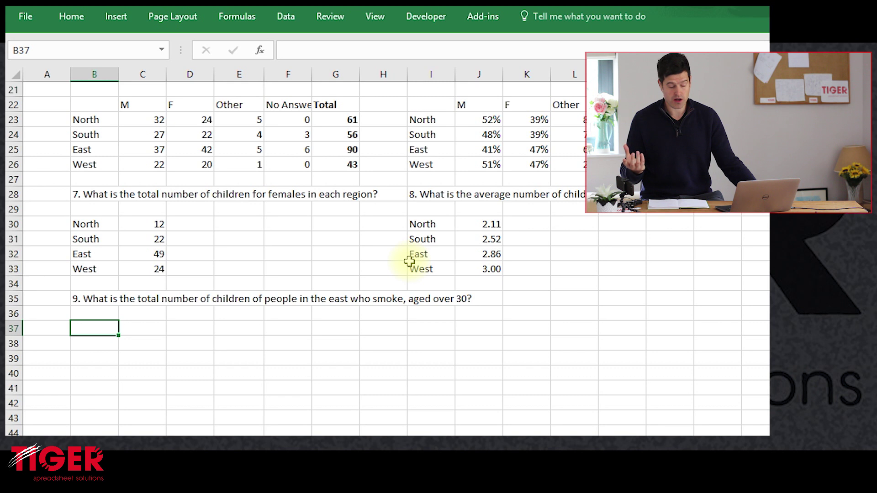
pyautogui.write('=dsum')
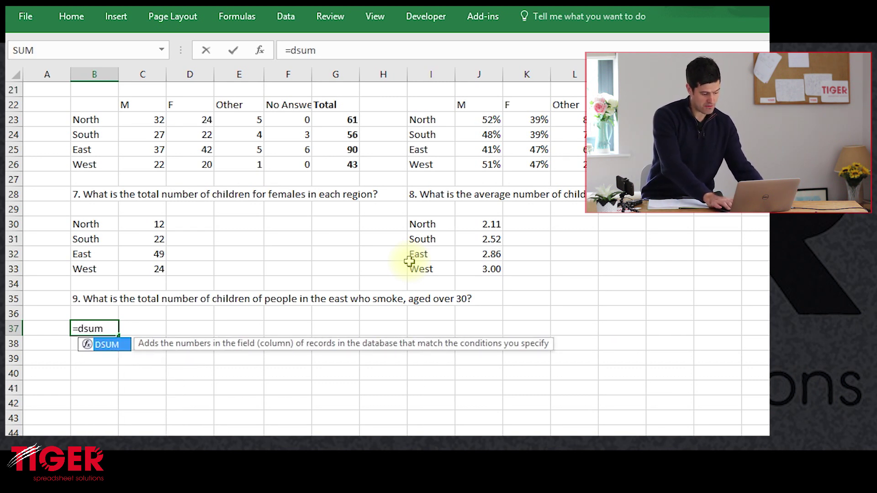
pyautogui.press('Escape')
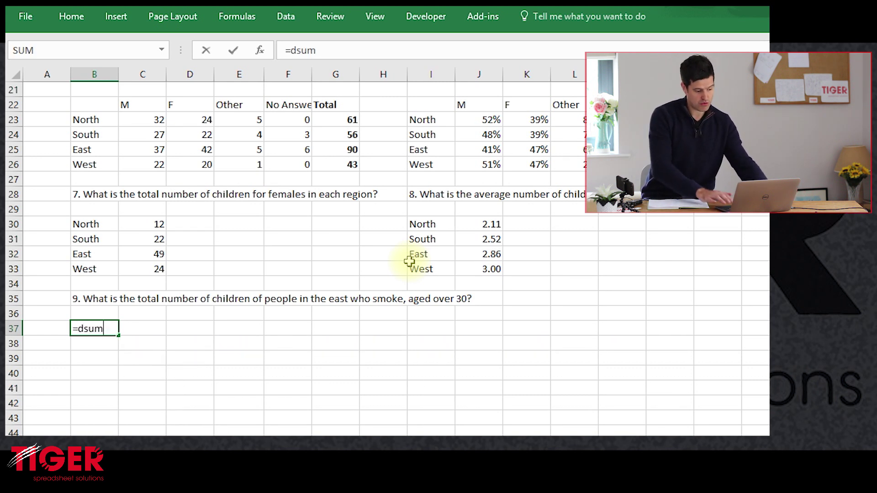
pyautogui.press('BackSpace')
pyautogui.press('BackSpace')
pyautogui.press('BackSpace')
pyautogui.press('BackSpace')
pyautogui.press('BackSpace')
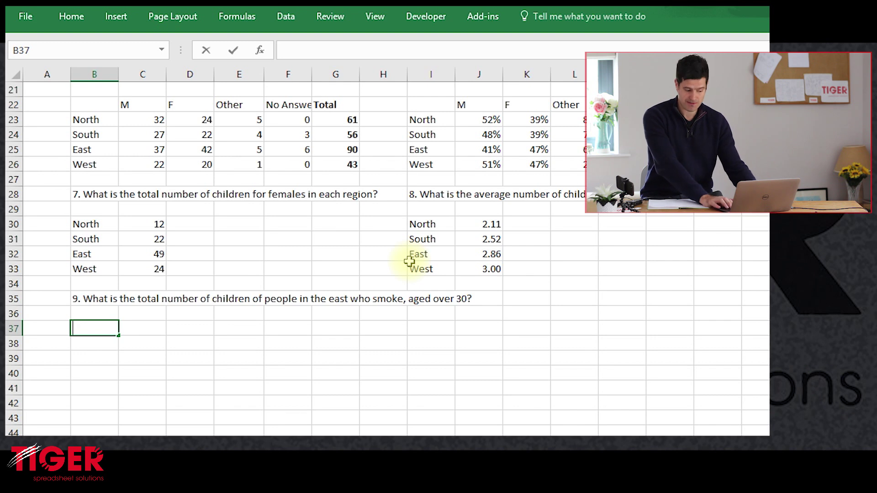
pyautogui.press('Escape')
# Copy the header row of the Tiger Random Database, from First Name in B5 through Do You Drive?
pyautogui.hotkey('ctrl', 'pageup')
pyautogui.press('Left')
pyautogui.press('Left')
pyautogui.press('Left')
pyautogui.press('Left')
pyautogui.press('Left')
pyautogui.press('Left')
pyautogui.press('Left')
pyautogui.press('Left')
pyautogui.press('Left')
pyautogui.press('Left')
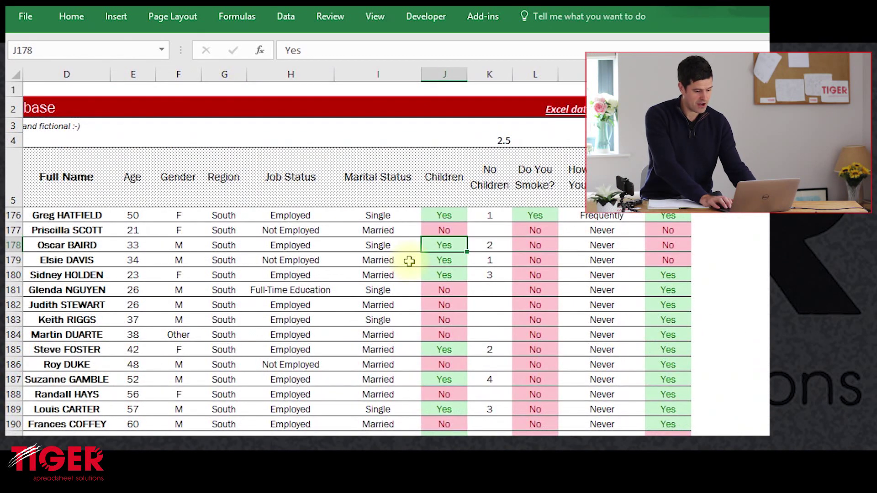
pyautogui.press('Up')
pyautogui.press('Right')
pyautogui.press('Up')
pyautogui.press('Up')
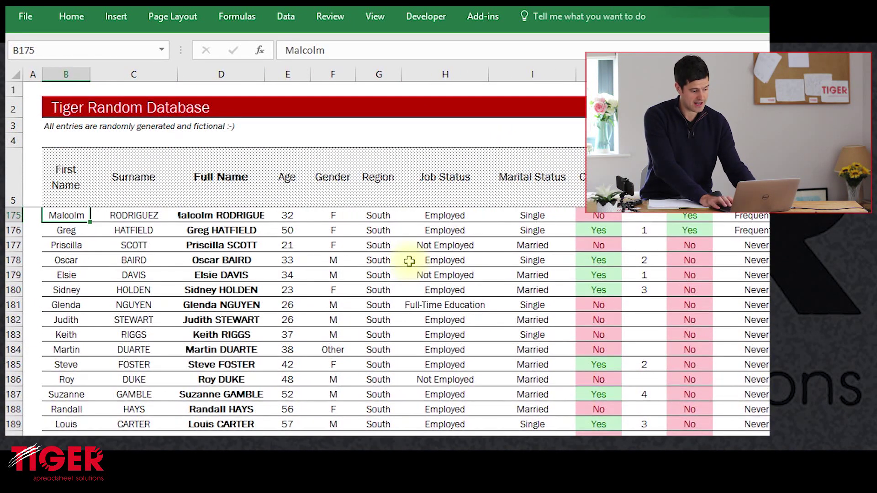
pyautogui.hotkey('ctrl', 'Up')
pyautogui.hotkey('ctrl', 'shift', 'Right')
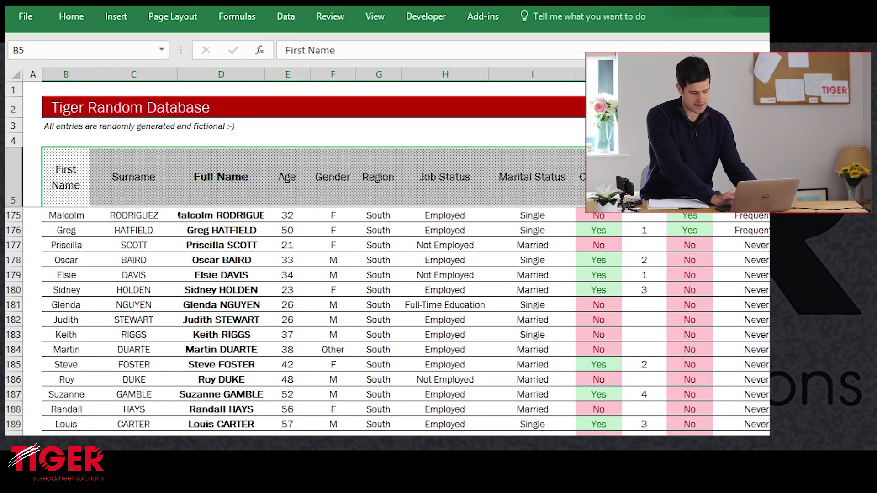
pyautogui.hscroll(5, 396, 319)
pyautogui.hscroll(-4, 396, 319)
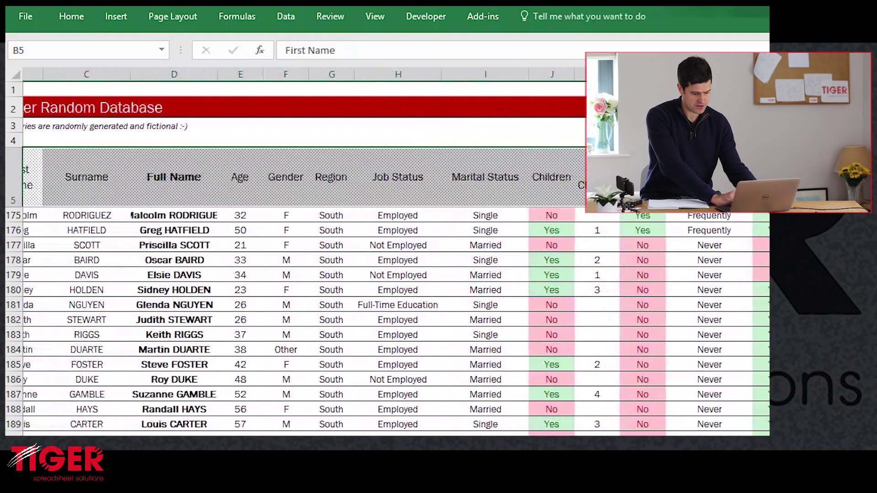
pyautogui.hotkey('ctrl', 'c')
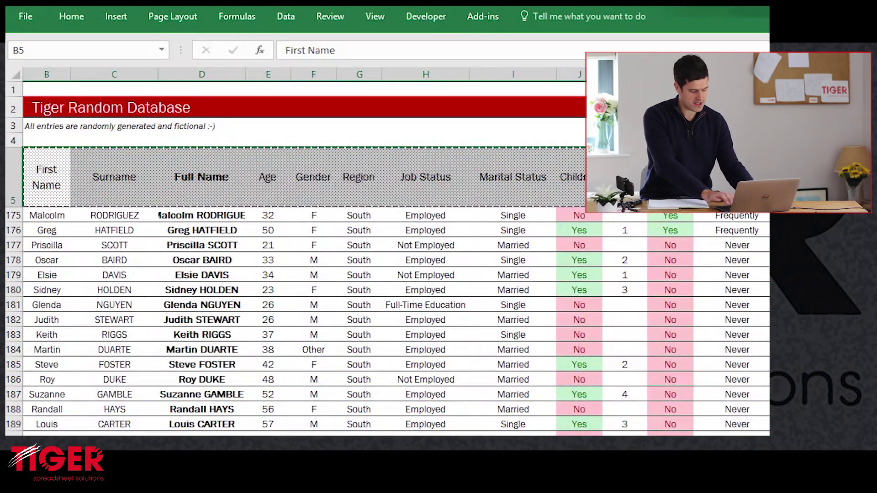
# Paste the copied database headers as values only into row 37 of the answers sheet, starting at B37
pyautogui.hotkey('ctrl', 'pageup')
pyautogui.hotkey('ctrl', 'pageup')
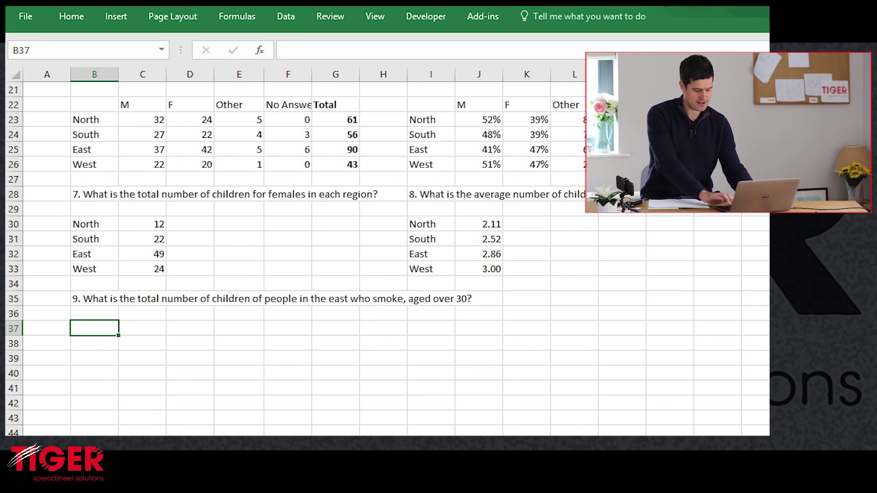
pyautogui.hotkey('ctrl', 'alt', 'v')
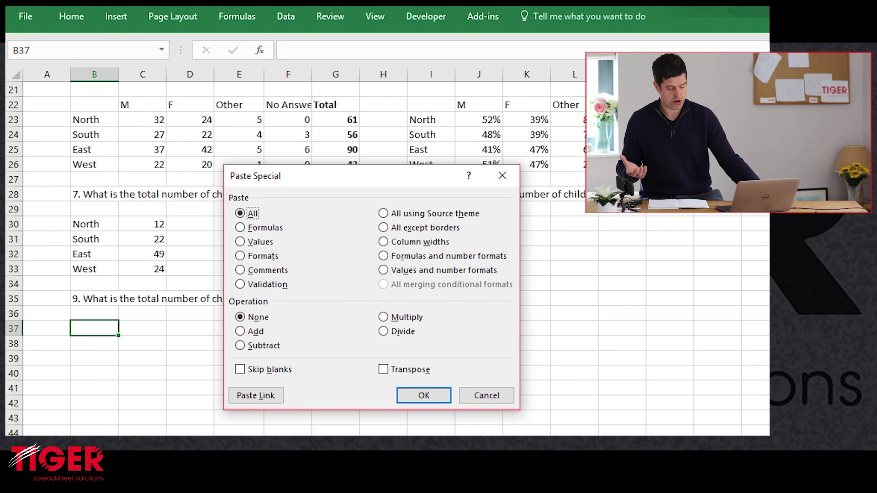
pyautogui.press('v')
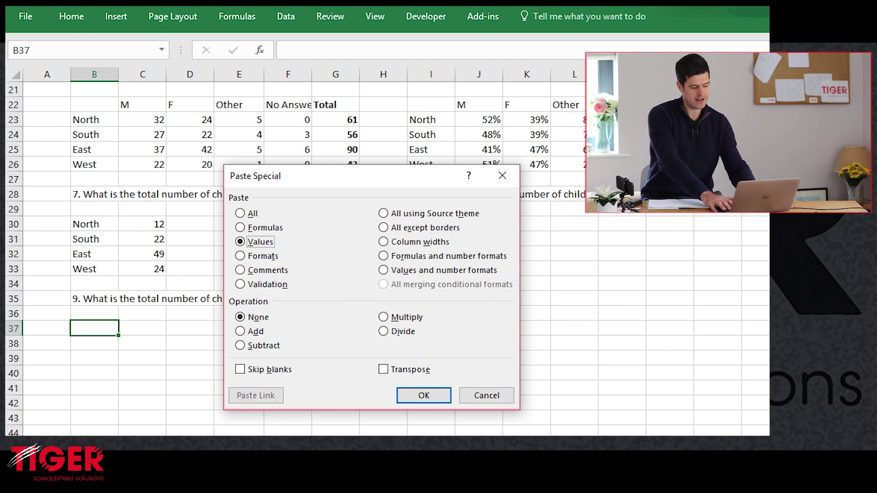
pyautogui.press('Return')
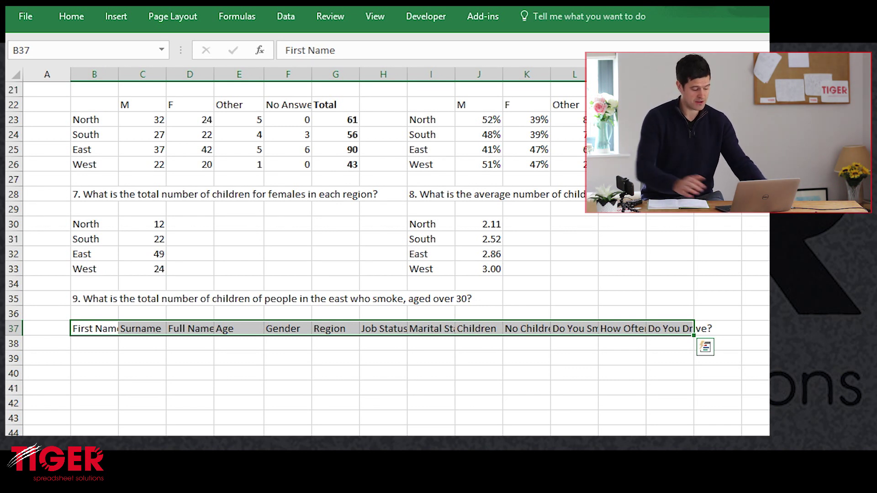
# Set the height of row 37 to 45 and wrap the text of the pasted headers
pyautogui.press('alt')
pyautogui.write('hoh')
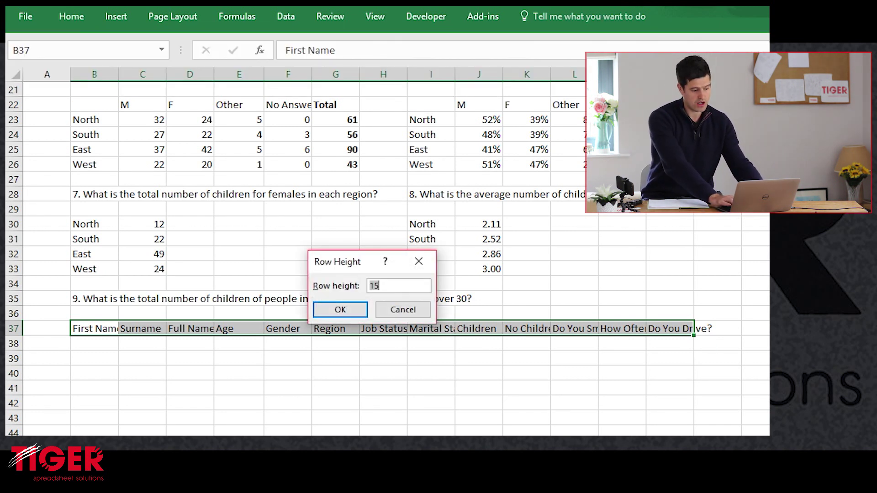
pyautogui.write('45')
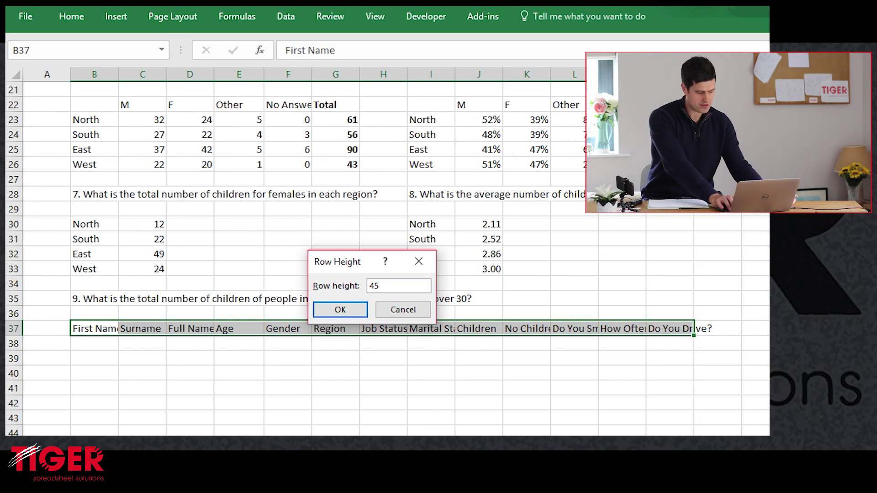
pyautogui.press('Return')
pyautogui.press('alt')
pyautogui.press('h')
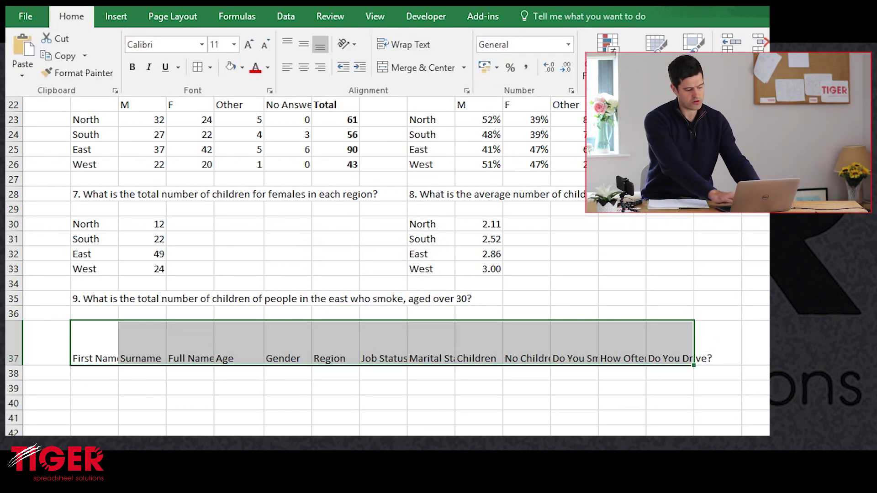
pyautogui.press('w')
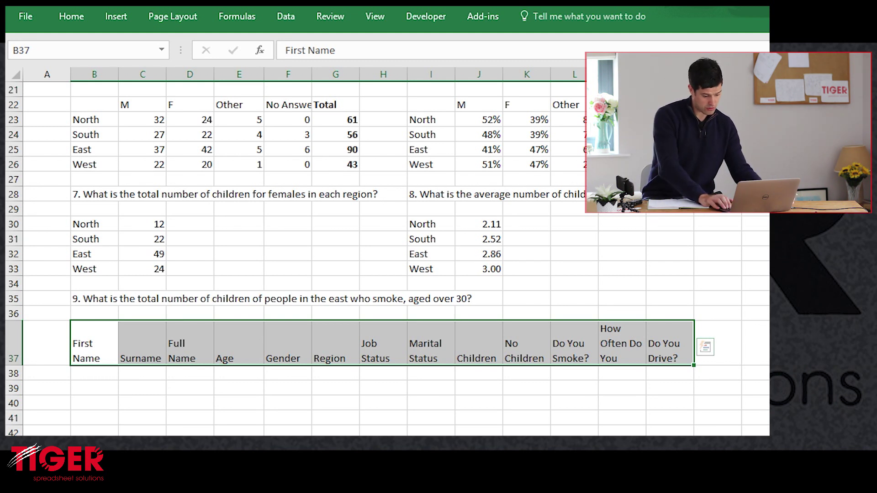
# Set the height of row 37 to 60 so the How Often Do You Exercise? header fits
pyautogui.click(86, 351)
pyautogui.hotkey('ctrl', 'Right')
pyautogui.press('Left')
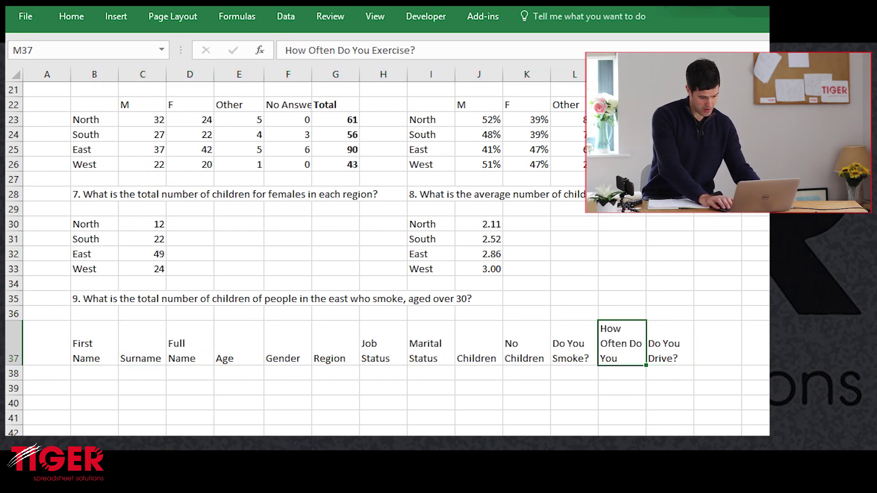
pyautogui.hotkey('alt', 'h')
pyautogui.press('o')
pyautogui.press('h')
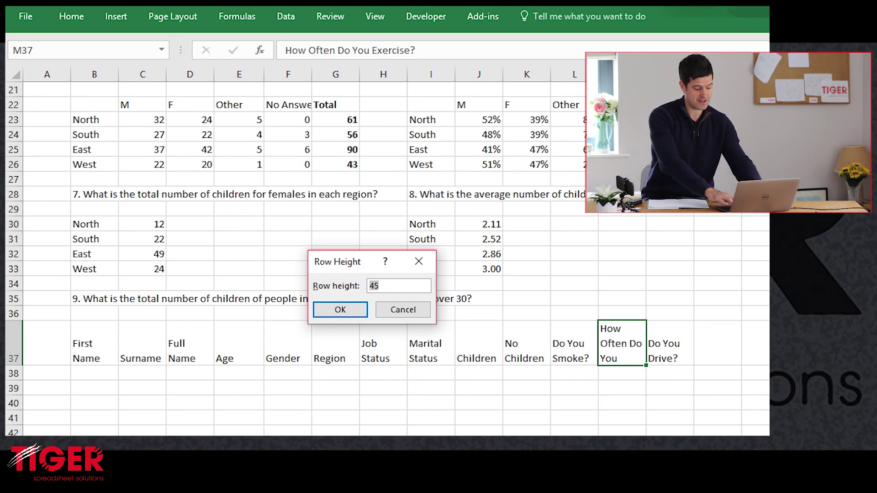
pyautogui.write('60')
pyautogui.press('Return')
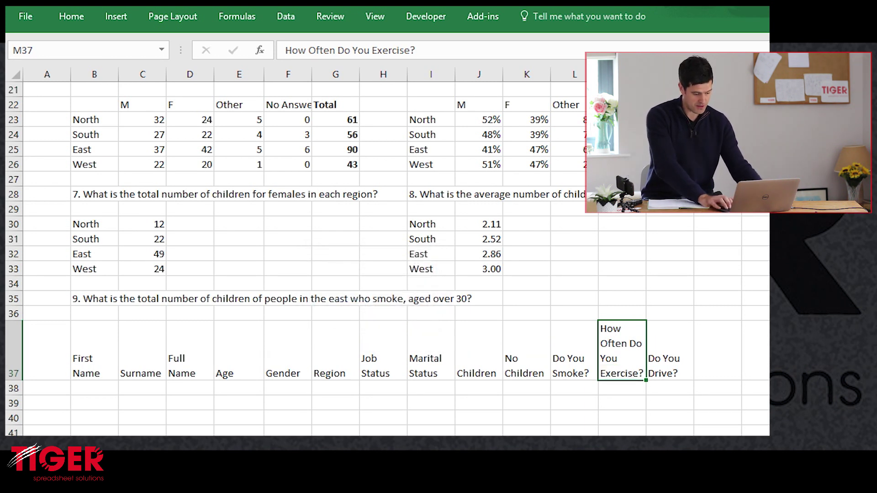
pyautogui.press('Return')
pyautogui.press('Up')
pyautogui.press('Right')
pyautogui.press('Left')
pyautogui.press('Left')
pyautogui.press('Left')
pyautogui.press('Left')
pyautogui.press('Left')
pyautogui.press('Left')
pyautogui.press('Left')
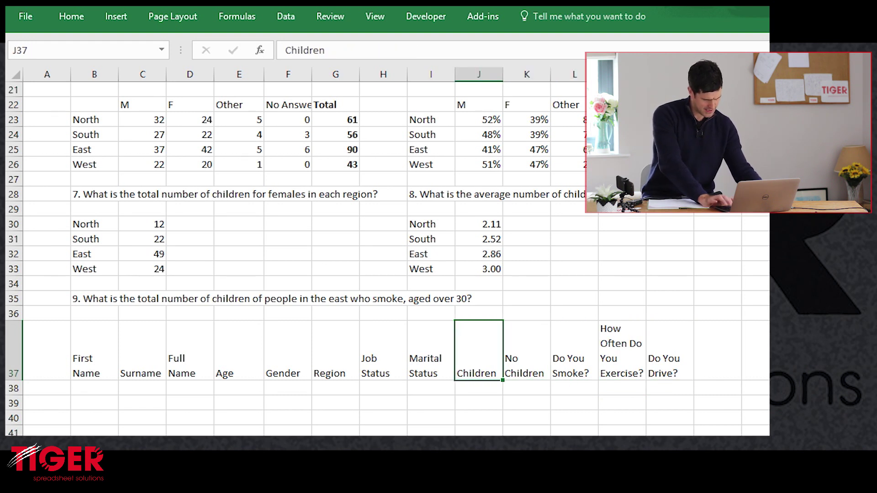
pyautogui.press('Left')
pyautogui.press('Left')
pyautogui.press('Left')
pyautogui.press('Left')
pyautogui.press('Left')
pyautogui.press('Down')
pyautogui.press('Up')
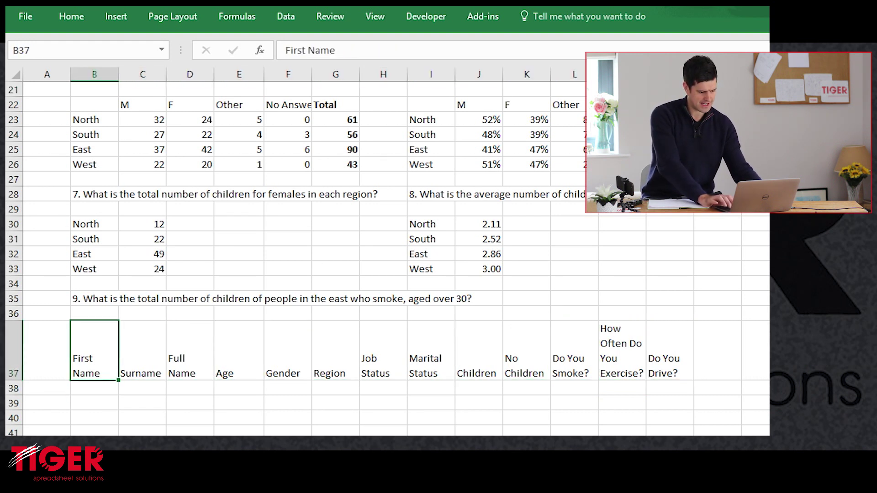
pyautogui.press('Up')
pyautogui.press('Down')
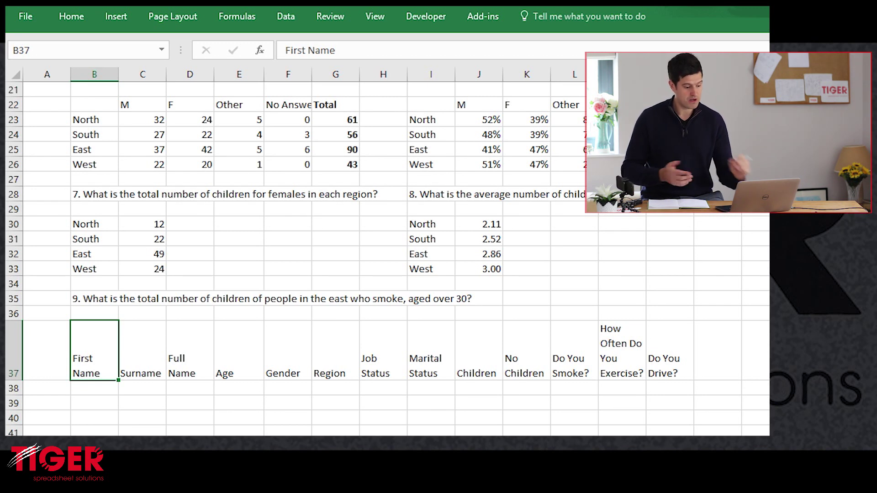
pyautogui.click(94, 403)
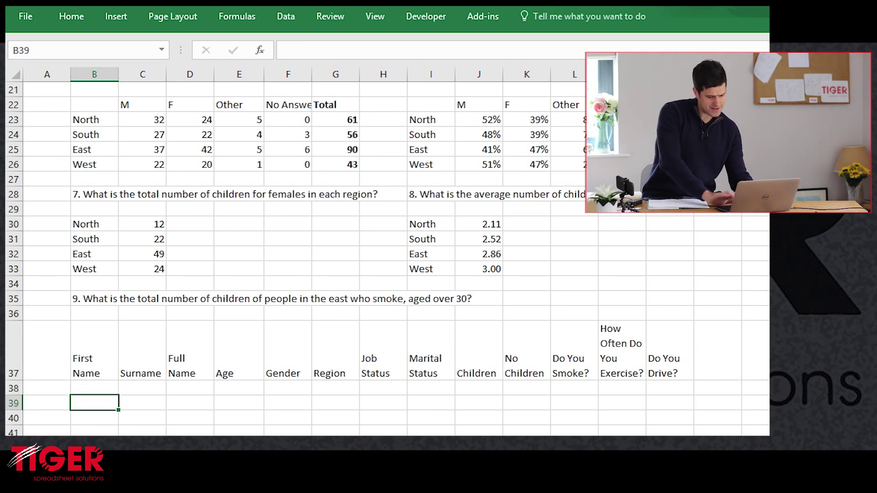
pyautogui.scroll(-1, 414, 364)
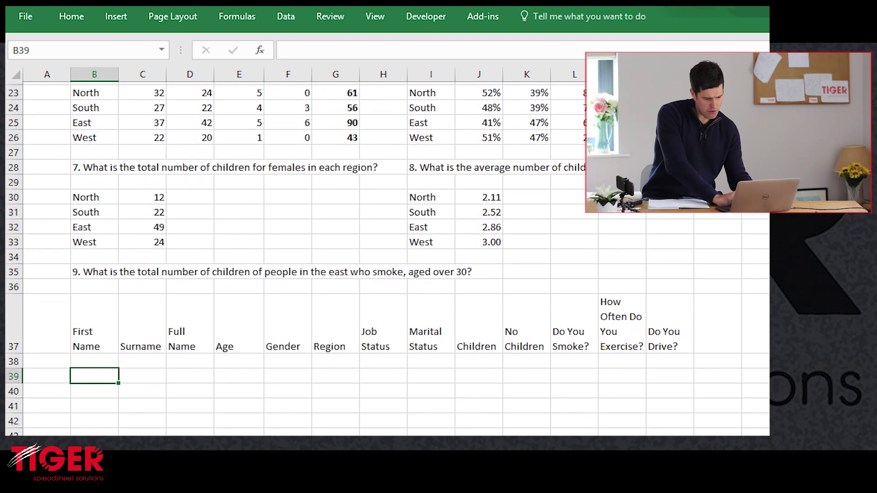
pyautogui.press('Up')
pyautogui.press('Up')
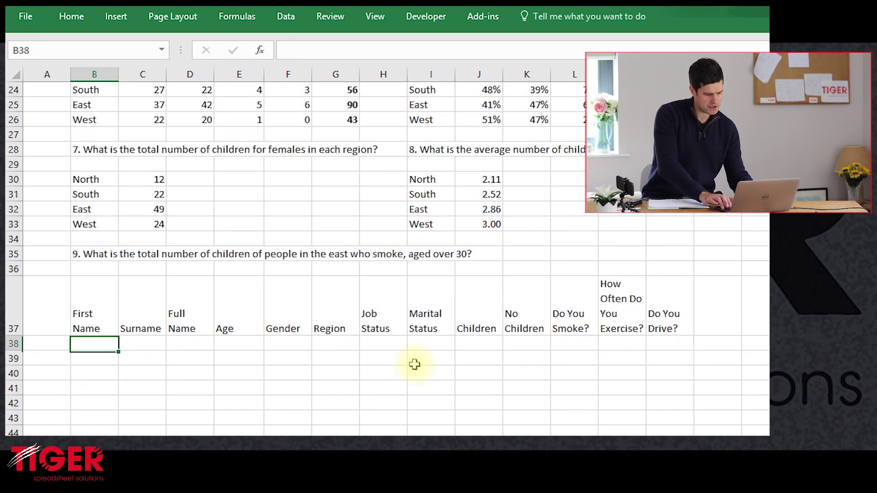
pyautogui.hotkey('ctrl', 'shift', 'Right')
pyautogui.hotkey('ctrl', 'shift', 'Down')
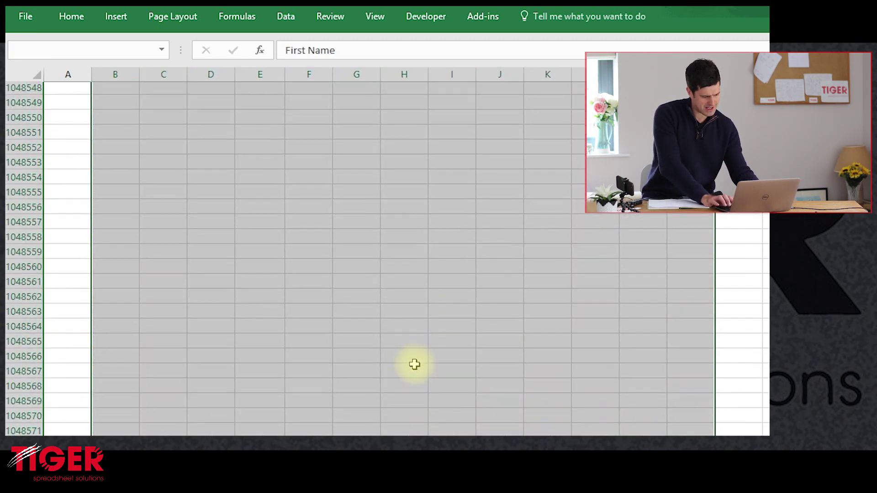
# Apply all borders to the header row and the blank row beneath it, B37:N38
pyautogui.hotkey('ctrl', 'Up')
pyautogui.press('Down')
pyautogui.press('Down')
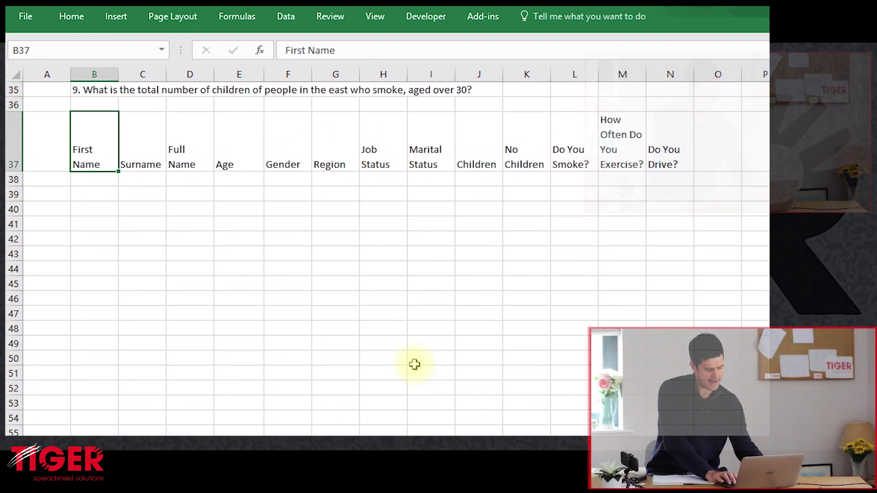
pyautogui.hotkey('ctrl', 'shift', 'Right')
pyautogui.hotkey('shift', 'Down')
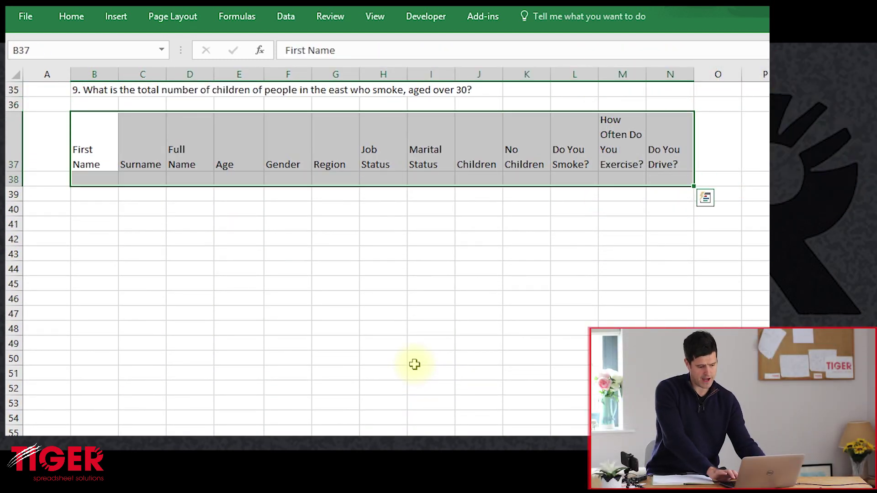
pyautogui.press('alt')
pyautogui.press('h')
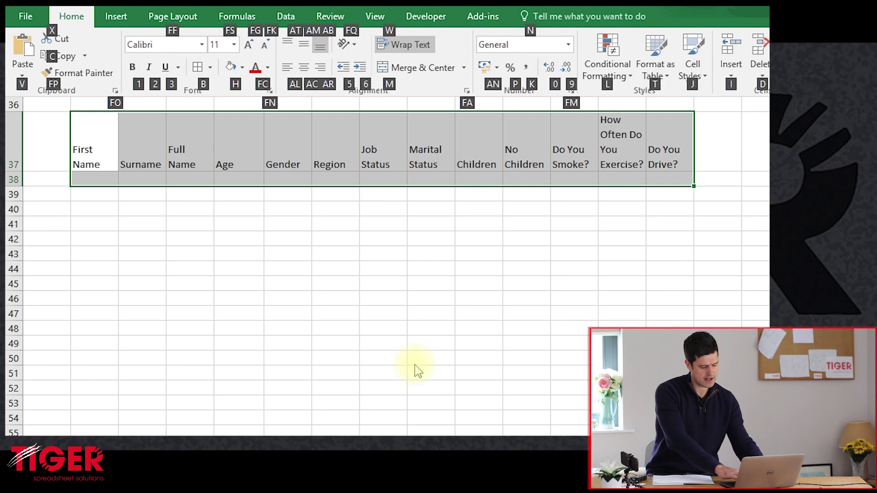
pyautogui.press('b')
pyautogui.press('a')
# Select the blank criteria cell B38 beneath the First Name header
pyautogui.press('Up')
pyautogui.press('Up')
pyautogui.press('Up')
pyautogui.press('Up')
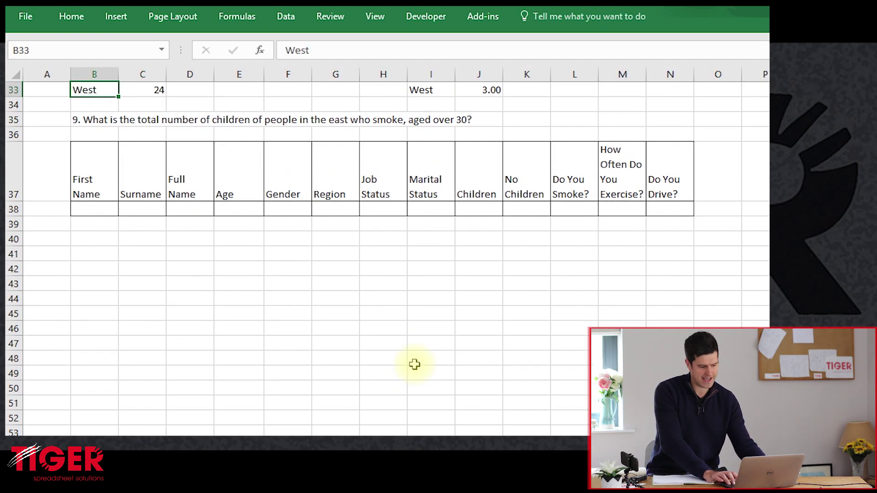
pyautogui.press('Down')
pyautogui.press('Down')
pyautogui.press('Down')
pyautogui.press('Down')
pyautogui.press('Down')
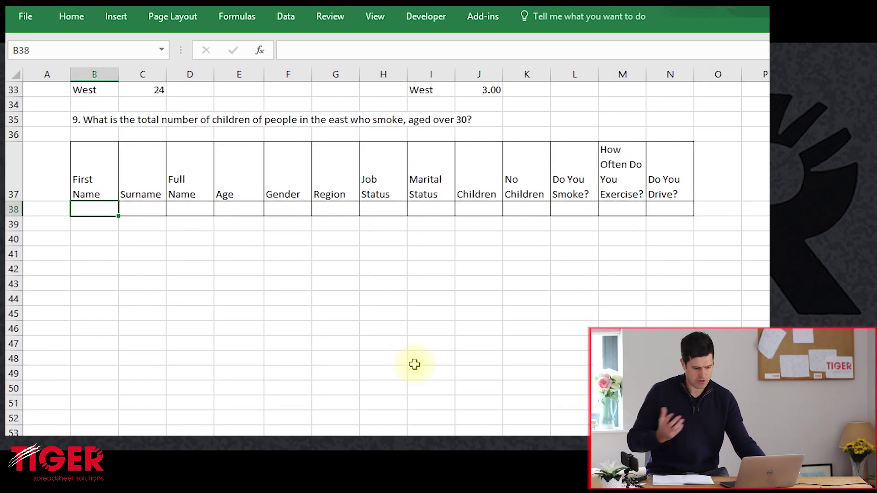
# Start a DSUM formula in B40 using the absolute database range $B$5:$N$255 from the Data sheet
pyautogui.press('Down')
pyautogui.press('Down')
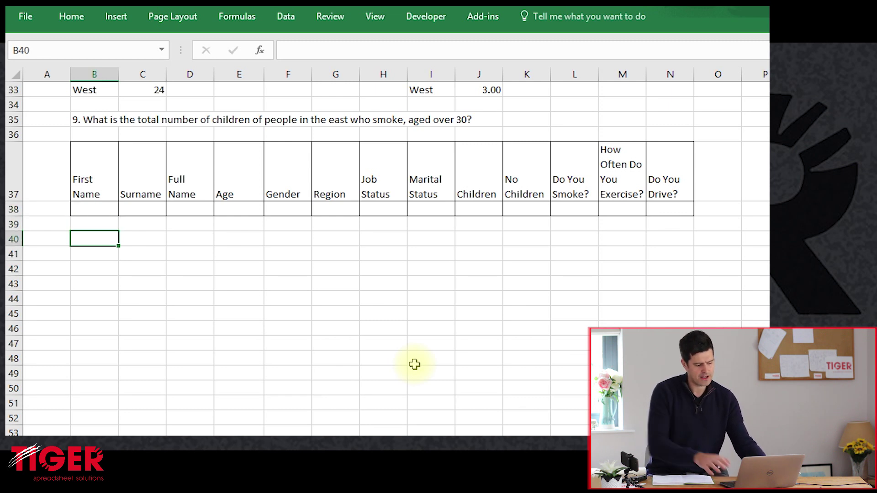
pyautogui.write('=dsum(')
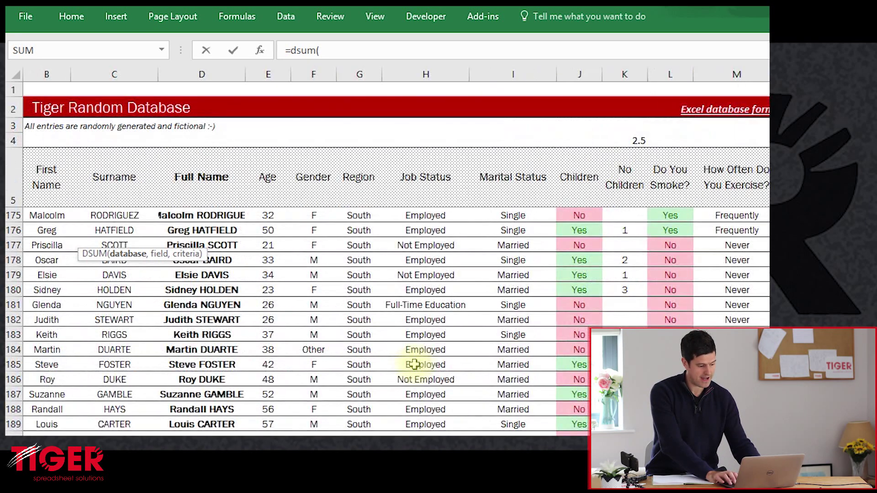
pyautogui.press('Left')
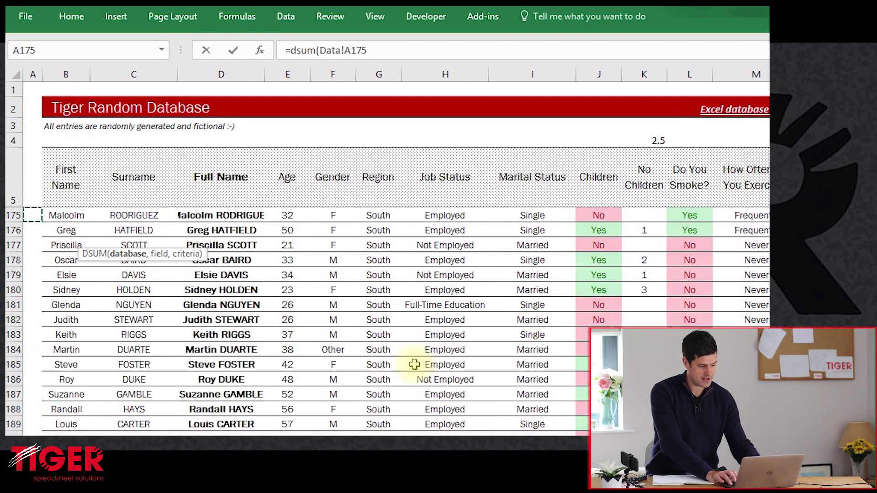
pyautogui.press('Up')
pyautogui.hotkey('ctrl', 'Up')
pyautogui.press('Right')
pyautogui.press('Down')
pyautogui.press('Down')
pyautogui.press('Down')
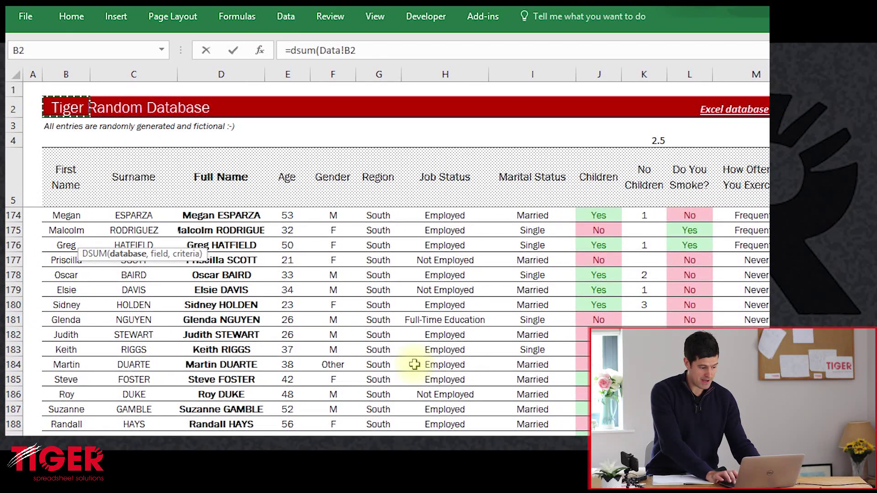
pyautogui.press('Down')
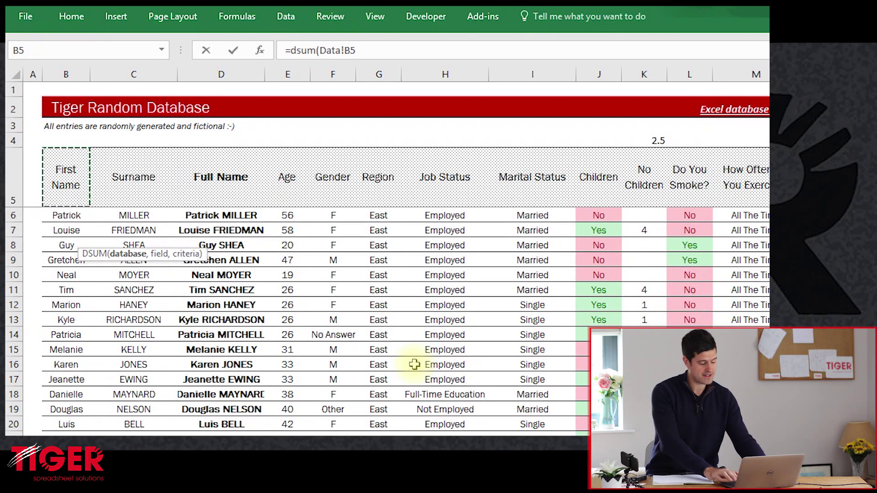
pyautogui.hotkey('ctrl', 'shift', 'Right')
pyautogui.hotkey('ctrl', 'shift', 'Down')
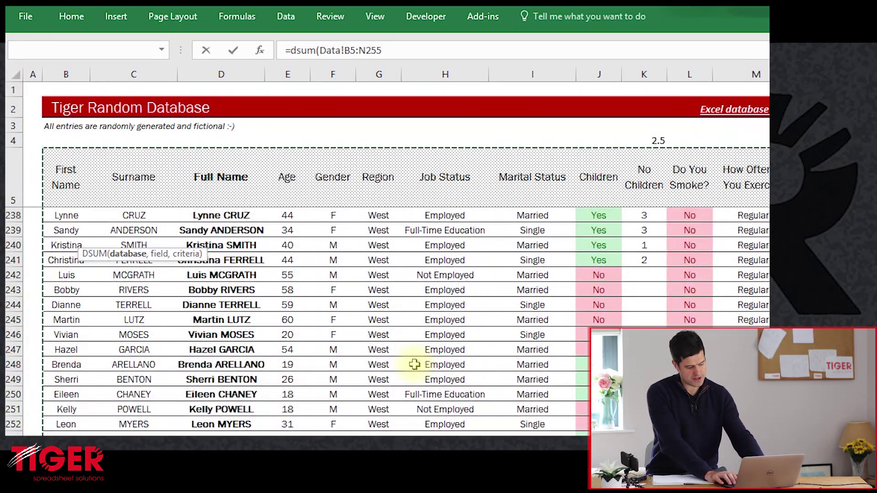
pyautogui.press('F4')
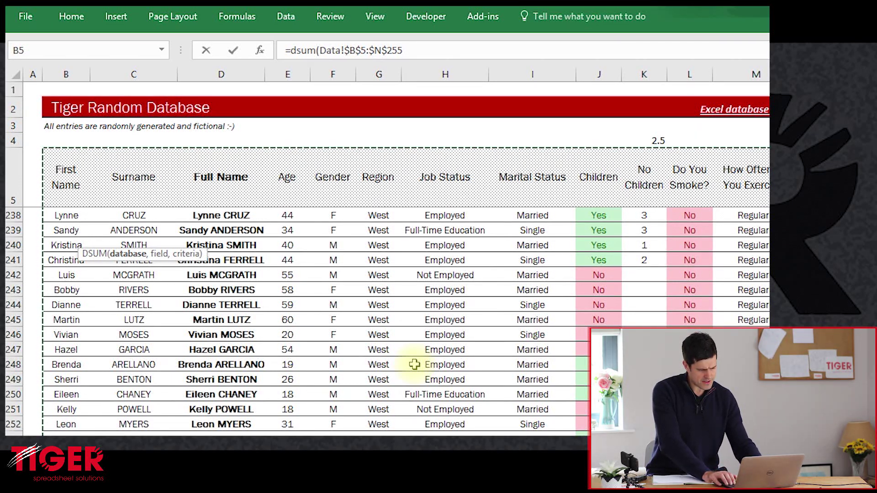
pyautogui.write(',')
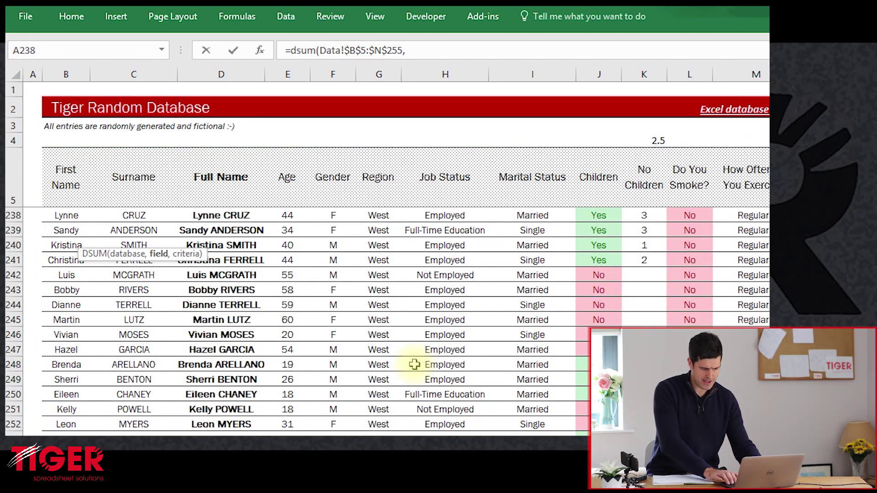
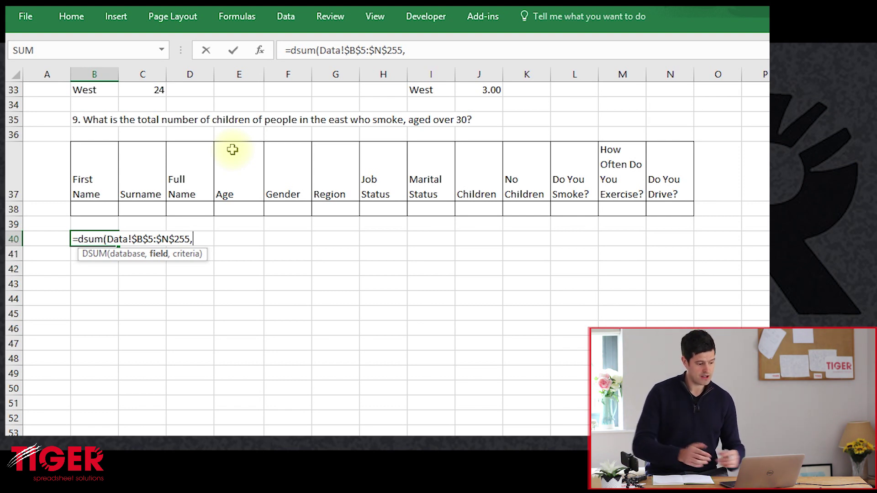
# Enter "No Children" in quotation marks as the field argument of the DSUM formula
pyautogui.write('"No ')
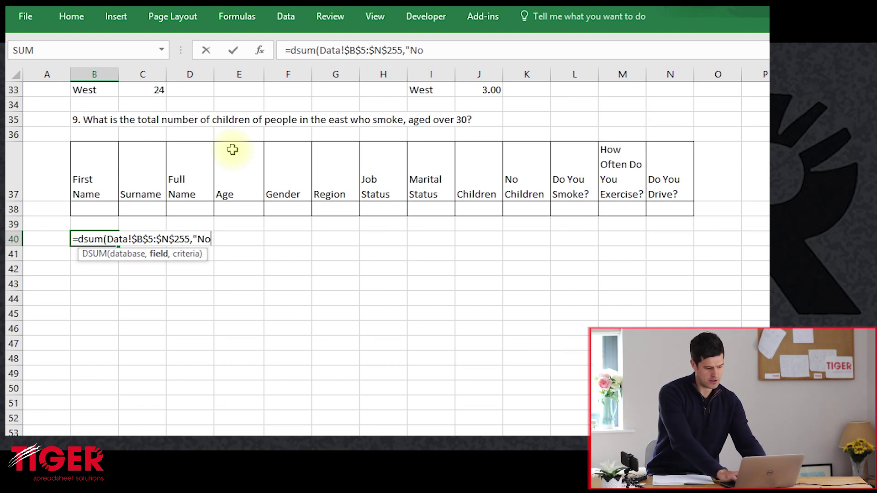
pyautogui.write('Cil')
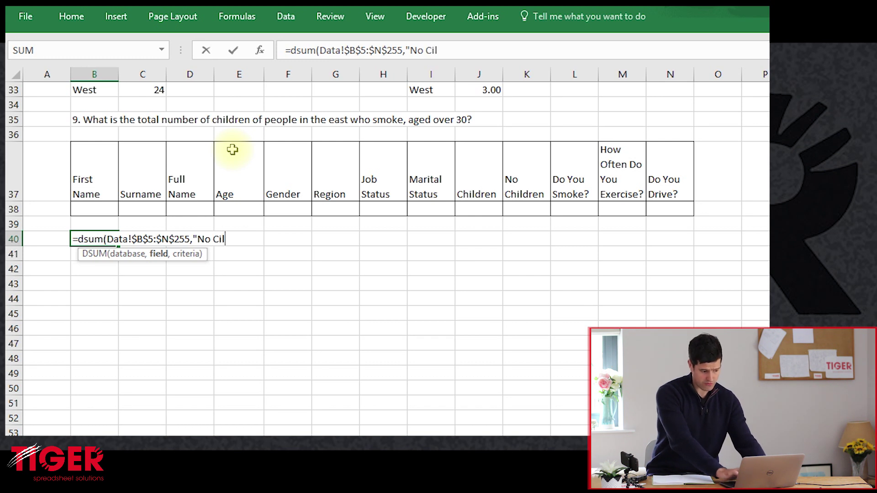
pyautogui.press('BackSpace')
pyautogui.press('BackSpace')
pyautogui.write('hildren"')
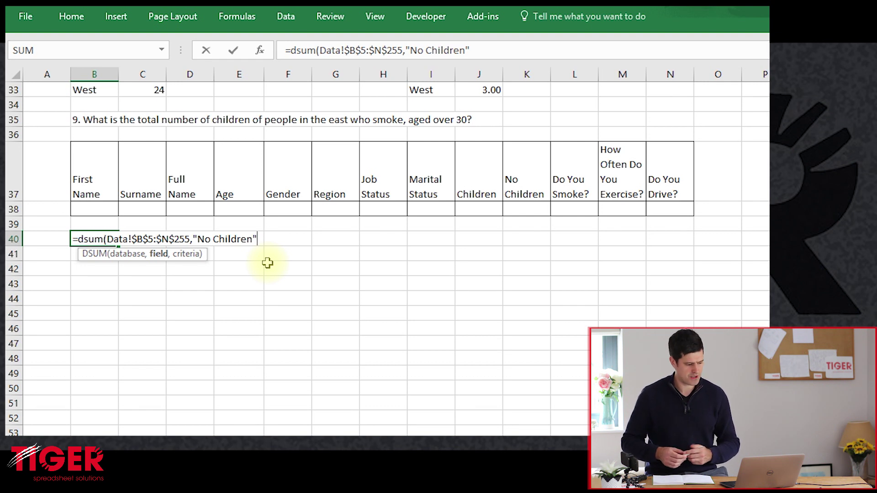
pyautogui.write(',')
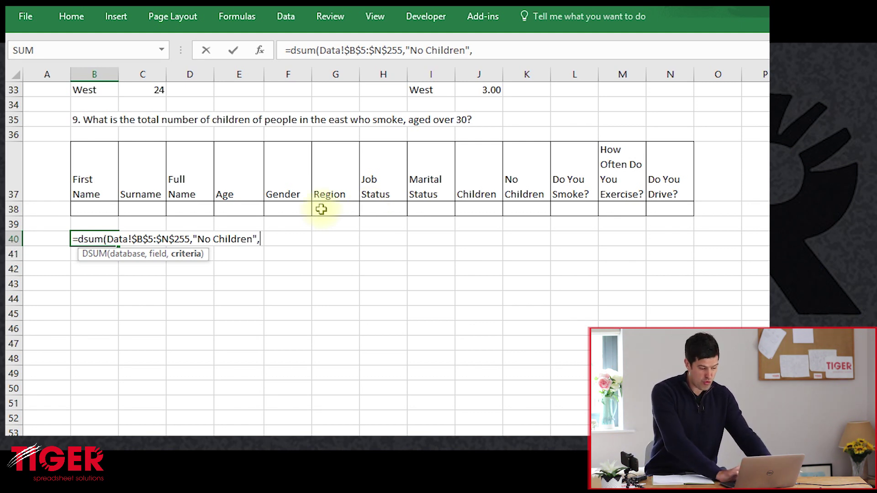
# Use the absolute range $B$37:$N$38 as the DSUM criteria and complete the formula in B40
pyautogui.click(106, 168)
pyautogui.moveTo(107, 167); pyautogui.dragTo(674, 215)
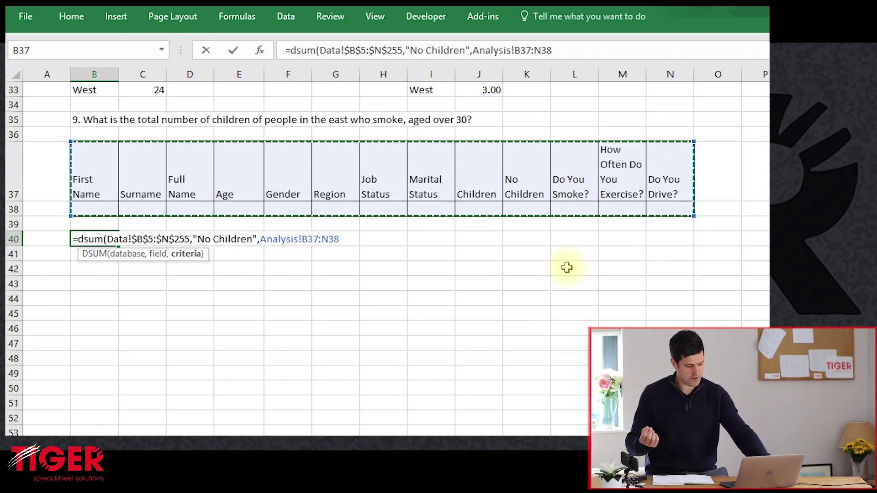
pyautogui.press('F4')
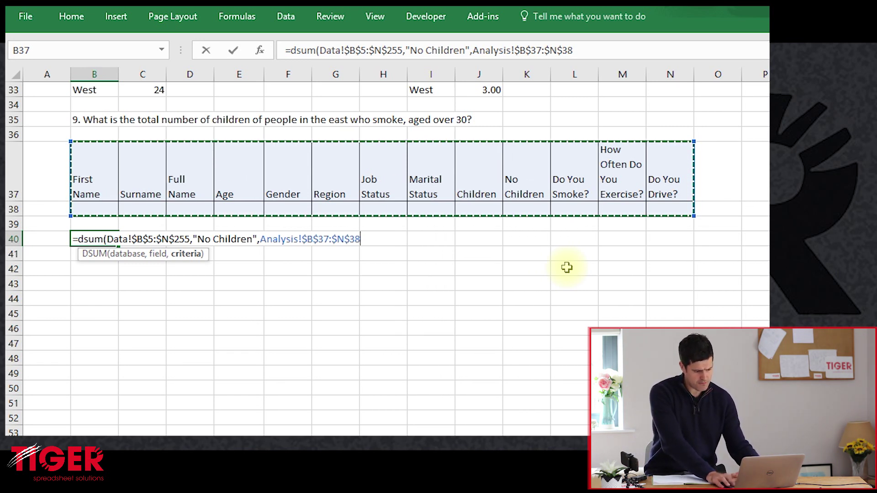
pyautogui.press('Return')
pyautogui.press('Up')
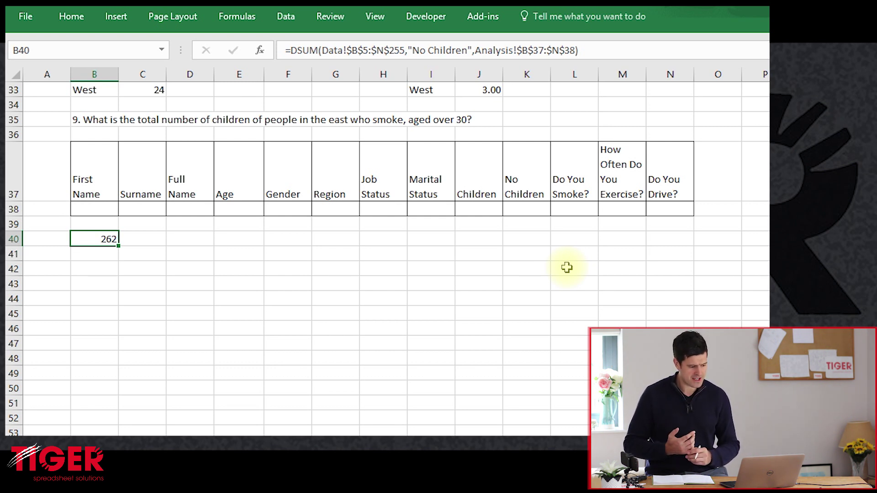
# Review the earlier answers to questions 3 and 4 on total children, ending at the North Sumif formula in C15
pyautogui.press('Up')
pyautogui.press('Up')
pyautogui.press('Up')
pyautogui.press('Up')
pyautogui.press('Up')
pyautogui.press('Up')
pyautogui.press('Up')
pyautogui.press('Up')
pyautogui.press('Up')
pyautogui.press('Up')
pyautogui.press('Up')
pyautogui.press('Up')
pyautogui.press('Up')
pyautogui.press('Up')
pyautogui.press('Up')
pyautogui.press('Up')
pyautogui.press('Up')
pyautogui.press('Up')
pyautogui.press('Up')
pyautogui.press('Up')
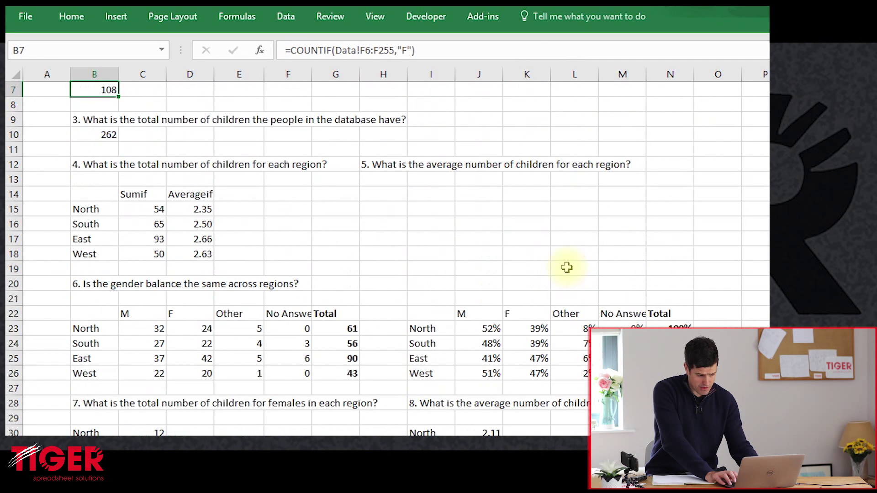
pyautogui.hotkey('ctrl', 'Down')
pyautogui.hotkey('ctrl', 'Down')
pyautogui.hotkey('ctrl', 'Down')
pyautogui.hotkey('ctrl', 'Down')
pyautogui.hotkey('ctrl', 'Down')
pyautogui.hotkey('ctrl', 'Down')
pyautogui.hotkey('ctrl', 'Down')
pyautogui.hotkey('ctrl', 'Down')
pyautogui.hotkey('ctrl', 'Down')
pyautogui.hotkey('ctrl', 'Down')
pyautogui.hotkey('ctrl', 'Down')
pyautogui.hotkey('ctrl', 'Down')
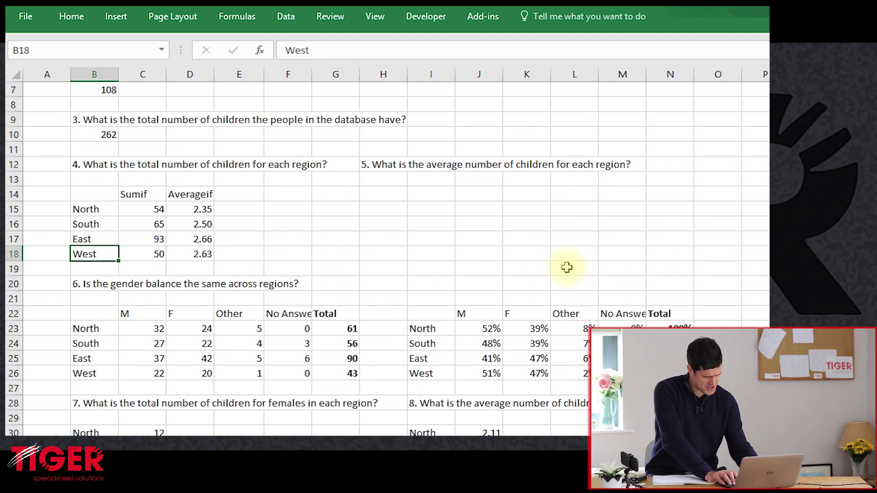
pyautogui.hotkey('ctrl', 'Up')
pyautogui.hotkey('ctrl', 'Up')
pyautogui.hotkey('ctrl', 'Up')
pyautogui.hotkey('ctrl', 'Up')
pyautogui.hotkey('ctrl', 'Up')
pyautogui.hotkey('ctrl', 'Up')
pyautogui.hotkey('ctrl', 'Up')
pyautogui.hotkey('ctrl', 'Up')
pyautogui.hotkey('ctrl', 'Up')
pyautogui.hotkey('ctrl', 'Up')
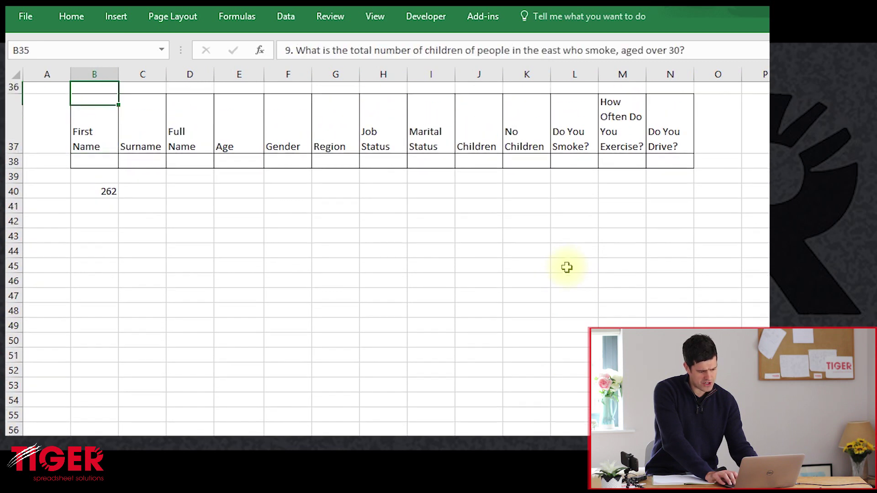
pyautogui.hotkey('ctrl', 'Up')
pyautogui.hotkey('ctrl', 'Up')
pyautogui.hotkey('ctrl', 'Up')
pyautogui.hotkey('ctrl', 'Up')
pyautogui.hotkey('ctrl', 'Up')
pyautogui.press('Down')
pyautogui.press('Down')
pyautogui.press('Down')
pyautogui.press('Down')
pyautogui.press('Down')
pyautogui.press('Down')
pyautogui.press('Down')
pyautogui.press('Right')
pyautogui.press('Down')
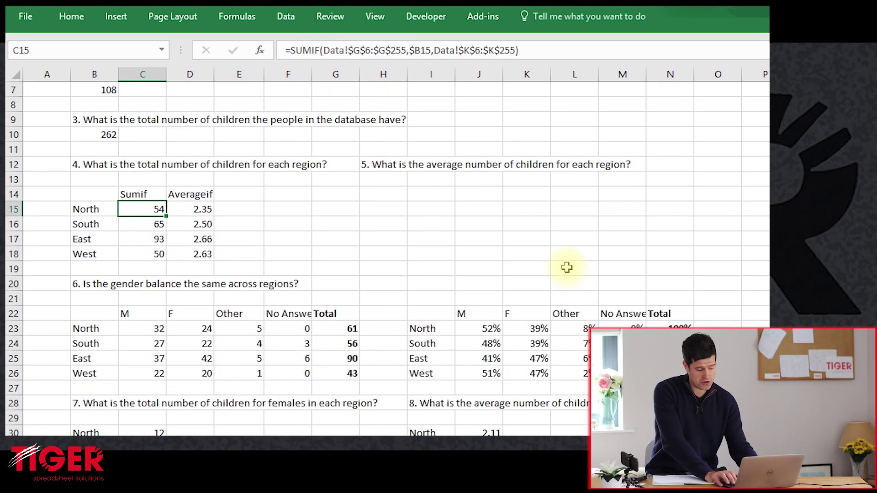
# Total the regional Sumif figures C15:C18 in C19 as a cross-check and clear that cell again
pyautogui.hotkey('shift', 'Down')
pyautogui.hotkey('shift', 'Down')
pyautogui.hotkey('shift', 'Down')
pyautogui.press('Down')
pyautogui.press('Down')
pyautogui.press('Down')
pyautogui.press('Down')
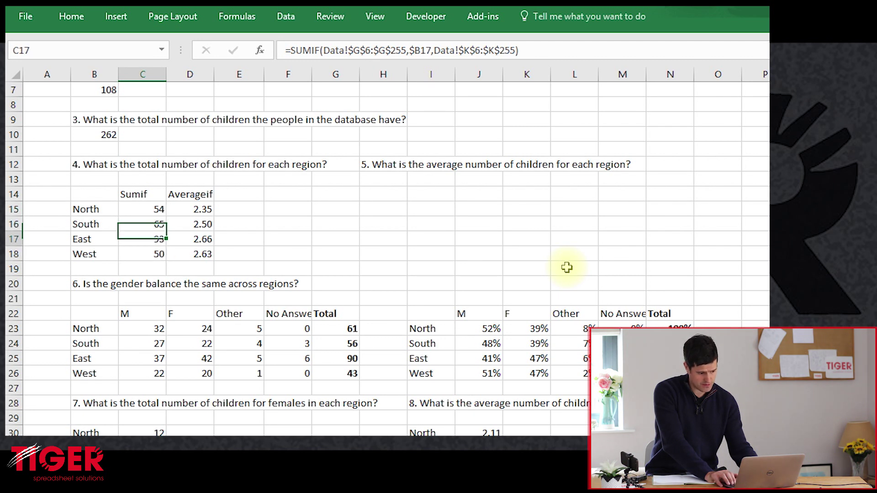
pyautogui.hotkey('alt', '=')
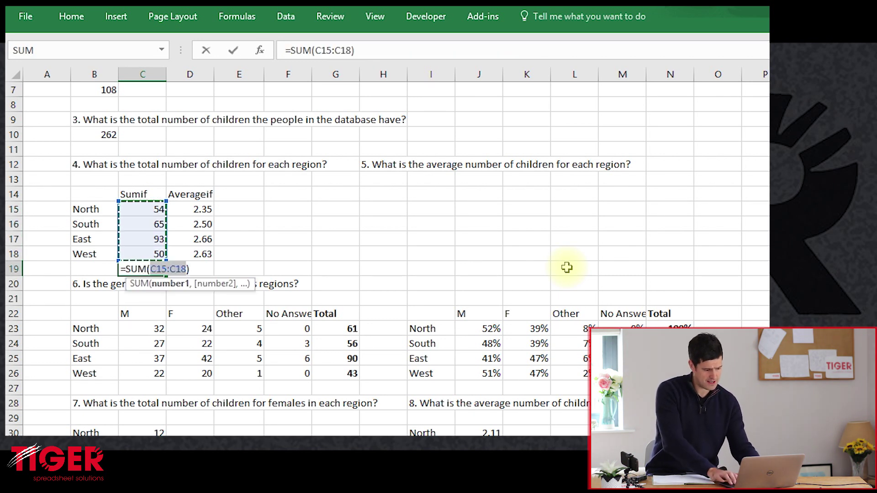
pyautogui.press('Return')
pyautogui.press('Up')
pyautogui.press('Up')
pyautogui.press('Up')
pyautogui.press('Down')
pyautogui.press('Down')
pyautogui.press('Down')
pyautogui.press('Up')
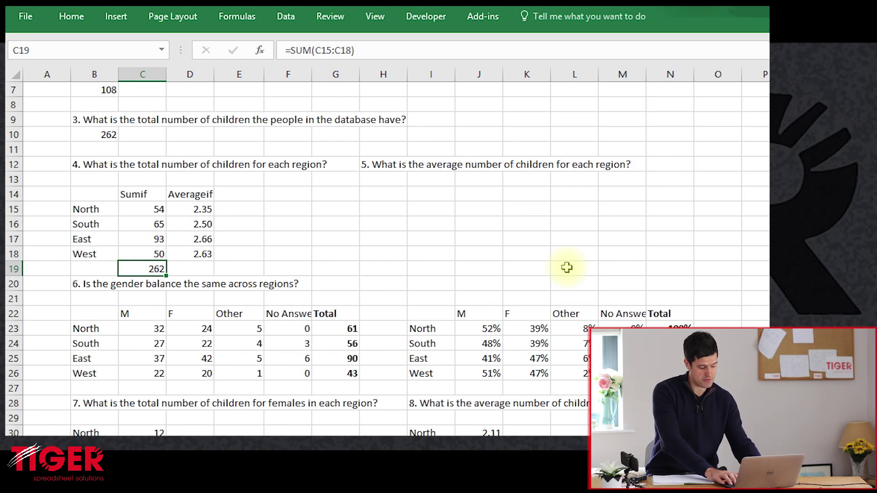
pyautogui.press('Left')
pyautogui.press('Right')
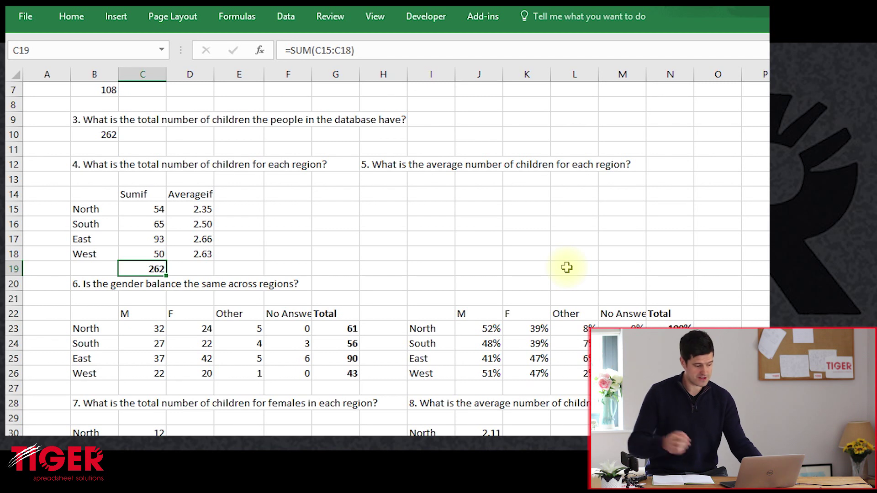
pyautogui.press('Delete')
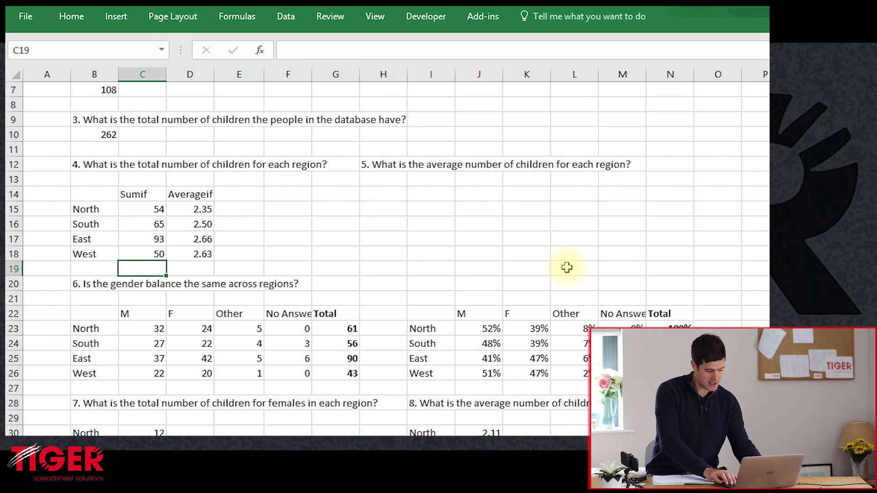
# Examine the No Children column on the Data sheet, around rows 238 and 239
pyautogui.hotkey('ctrl', 'pageup')
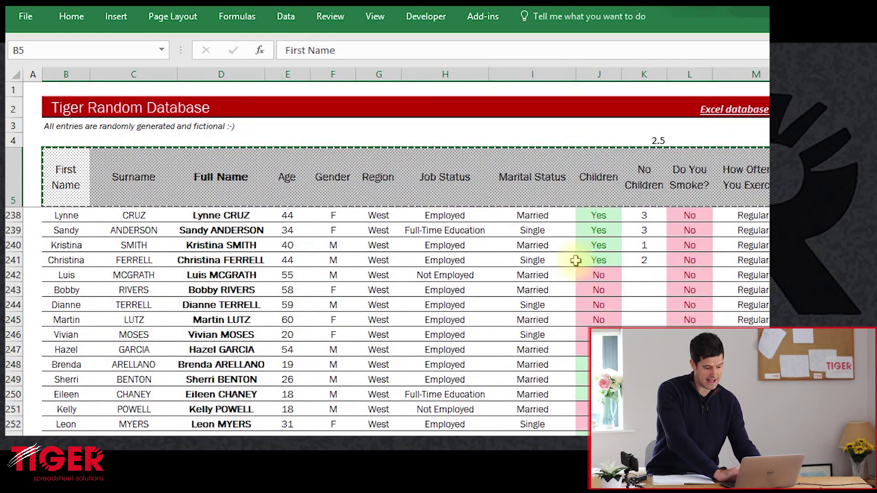
pyautogui.click(648, 229)
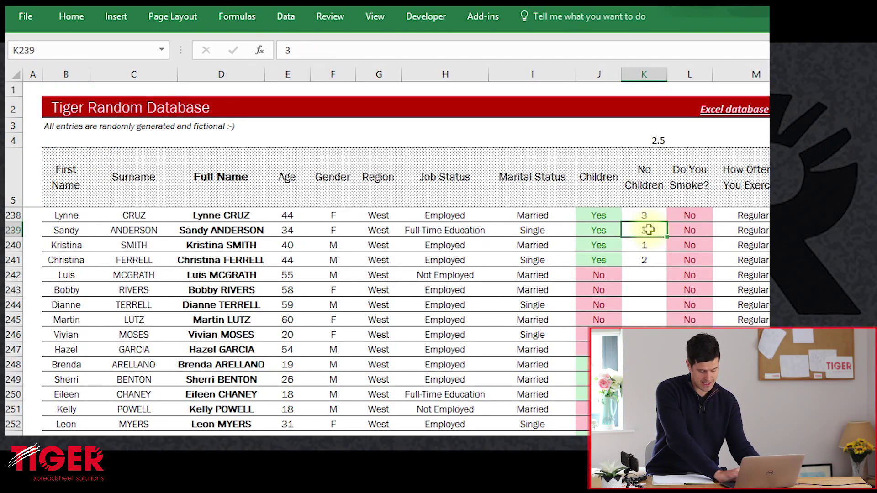
pyautogui.press('Up')
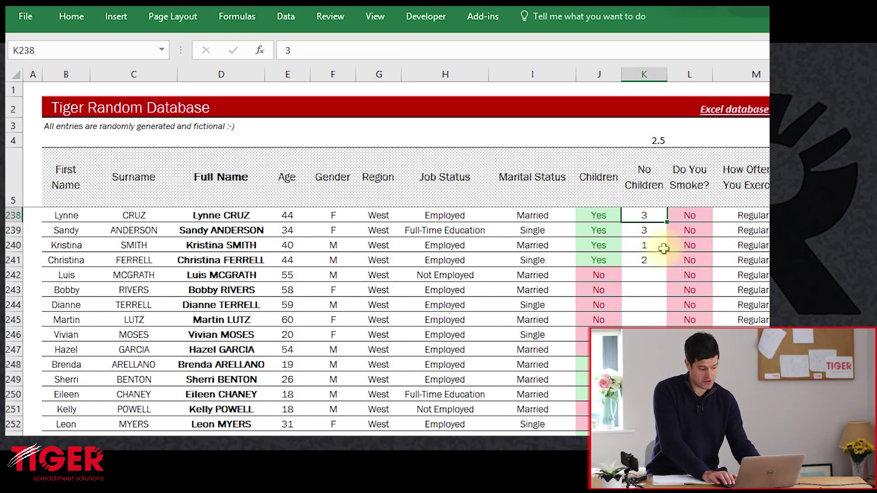
# Return to the Analysis sheet and go to the blank criteria row of question 9
pyautogui.hotkey('ctrl', 'pagedown')
pyautogui.hotkey('ctrl', 'pagedown')
pyautogui.press('Down')
pyautogui.press('Down')
pyautogui.press('Down')
pyautogui.press('Down')
pyautogui.press('Down')
pyautogui.press('Down')
pyautogui.press('Down')
pyautogui.press('Down')
pyautogui.press('Down')
pyautogui.press('Down')
pyautogui.press('Down')
pyautogui.press('Down')
pyautogui.press('Down')
pyautogui.press('Down')
pyautogui.press('Down')
pyautogui.press('Down')
pyautogui.press('Down')
pyautogui.press('Down')
pyautogui.press('Down')
pyautogui.press('Down')
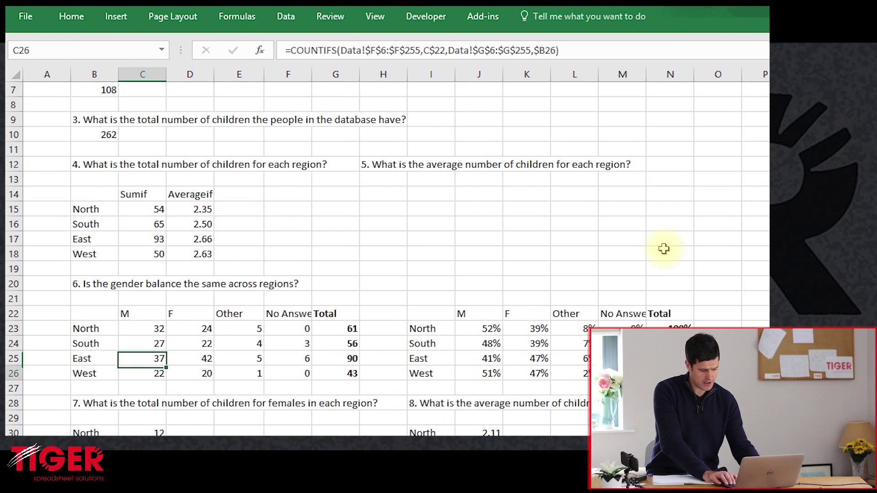
pyautogui.press('Down')
pyautogui.press('Down')
pyautogui.press('Down')
pyautogui.press('Down')
pyautogui.press('Down')
pyautogui.press('Down')
pyautogui.press('Down')
pyautogui.press('Up')
pyautogui.press('Up')
pyautogui.press('Up')
pyautogui.press('Up')
pyautogui.press('Up')
pyautogui.press('Up')
pyautogui.press('Up')
pyautogui.press('Up')
pyautogui.press('Up')
pyautogui.press('Up')
pyautogui.press('Up')
pyautogui.press('Up')
pyautogui.press('Up')
pyautogui.press('Left')
pyautogui.press('Right')
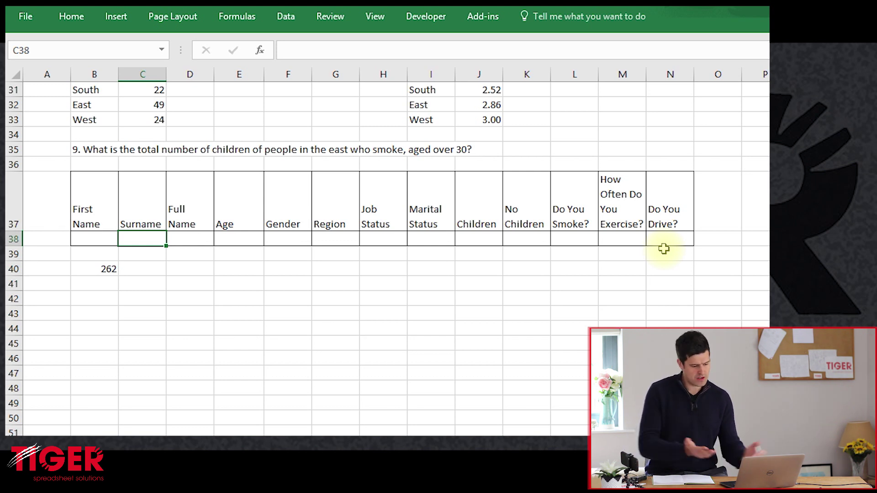
# Examine the blank criteria cells in row 38 and select the DSUM formula in B40
pyautogui.press('Left')
pyautogui.press('Right')
pyautogui.press('Right')
pyautogui.press('Right')
pyautogui.press('Right')
pyautogui.press('Left')
pyautogui.press('Left')
pyautogui.press('Left')
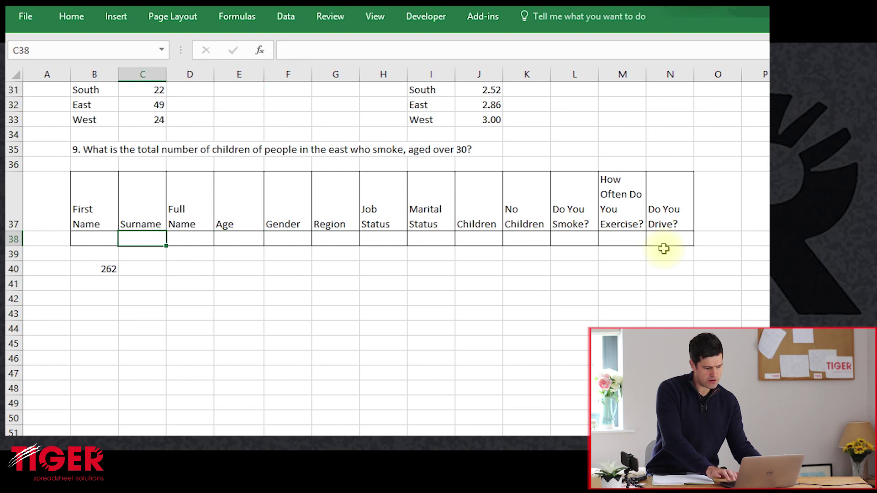
pyautogui.press('Left')
pyautogui.press('Down')
pyautogui.press('Down')
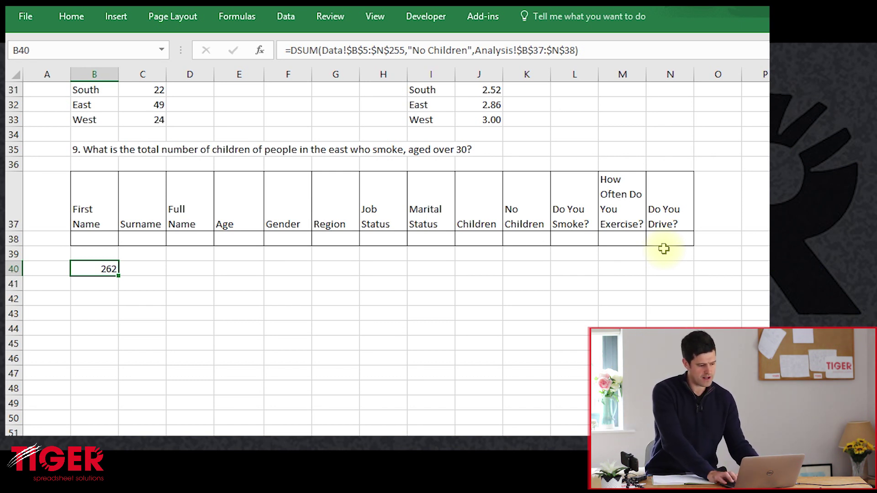
# Enter East as the Region criterion in G38 of the question 9 criteria row
pyautogui.press('Up')
pyautogui.press('Up')
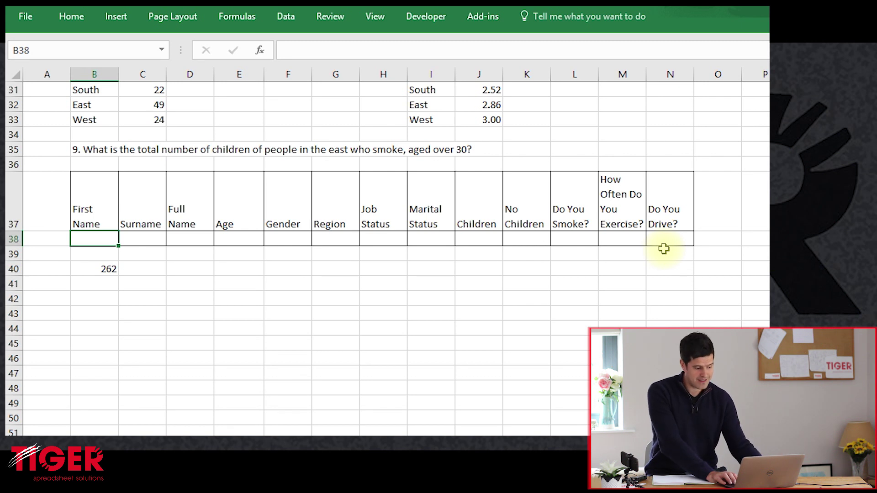
pyautogui.press('Right')
pyautogui.press('Right')
pyautogui.press('Right')
pyautogui.press('Right')
pyautogui.press('Right')
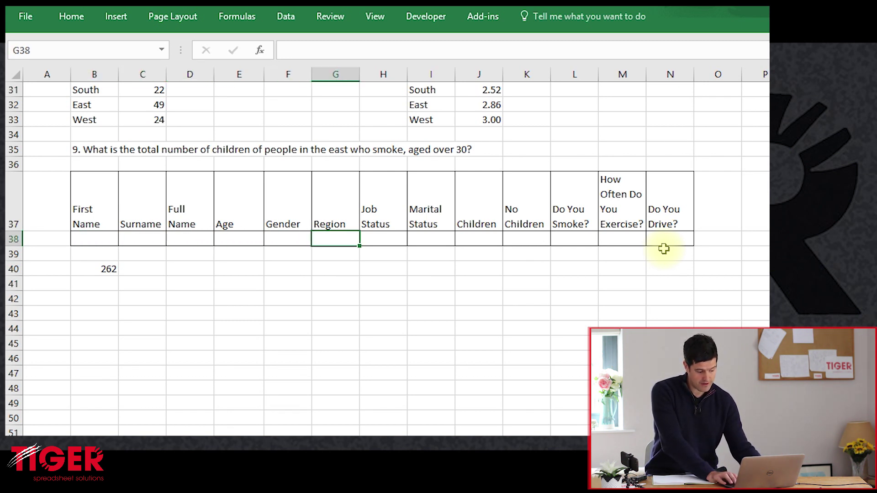
pyautogui.write('East')
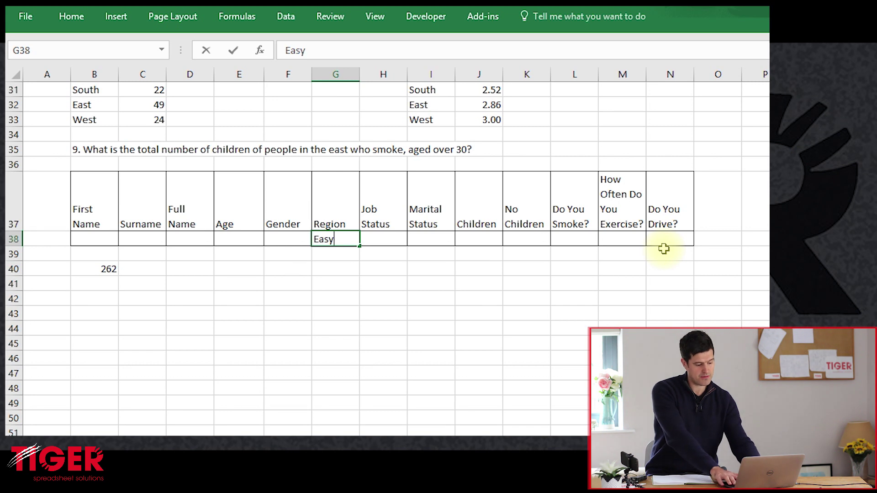
pyautogui.press('Return')
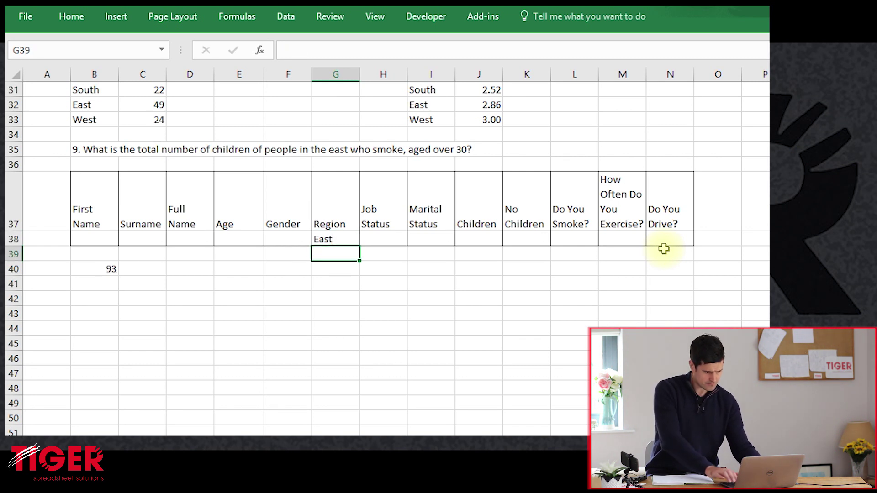
# Compare the DSUM result in B40 with the East Sumif figure in row 17 of question 4
pyautogui.press('Left')
pyautogui.press('Left')
pyautogui.press('Left')
pyautogui.press('Left')
pyautogui.press('Left')
pyautogui.press('Down')
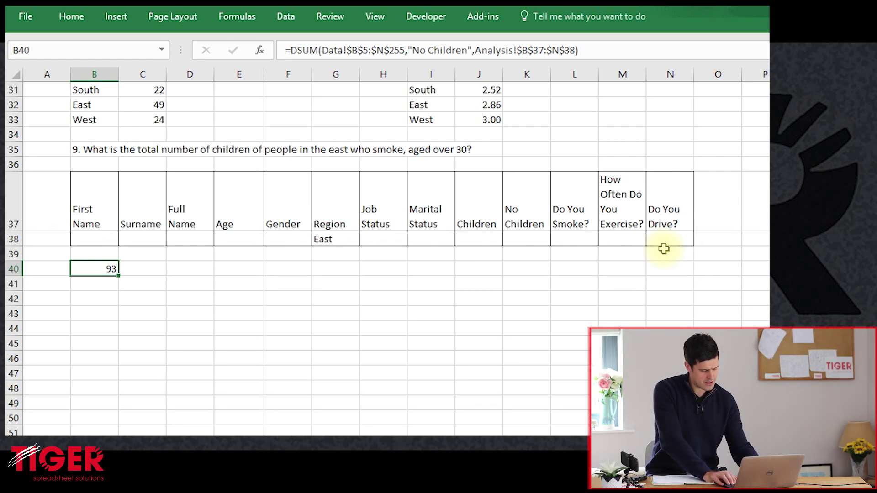
pyautogui.hotkey('ctrl', 'Up')
pyautogui.hotkey('ctrl', 'Up')
pyautogui.hotkey('ctrl', 'Up')
pyautogui.hotkey('ctrl', 'Up')
pyautogui.hotkey('ctrl', 'Up')
pyautogui.hotkey('ctrl', 'Up')
pyautogui.hotkey('ctrl', 'Up')
pyautogui.hotkey('ctrl', 'Up')
pyautogui.hotkey('ctrl', 'Up')
pyautogui.hotkey('ctrl', 'Up')
pyautogui.hotkey('ctrl', 'Up')
pyautogui.hotkey('ctrl', 'Up')
pyautogui.hotkey('ctrl', 'Up')
pyautogui.hotkey('ctrl', 'Up')
pyautogui.hotkey('ctrl', 'Up')
pyautogui.hotkey('ctrl', 'Up')
pyautogui.hotkey('ctrl', 'Up')
pyautogui.press('Down')
pyautogui.press('Down')
pyautogui.press('Down')
pyautogui.press('Down')
pyautogui.press('Down')
pyautogui.press('Down')
pyautogui.press('Down')
pyautogui.press('Down')
pyautogui.press('Down')
pyautogui.press('Down')
pyautogui.press('Down')
pyautogui.press('Down')
pyautogui.press('Down')
pyautogui.press('Down')
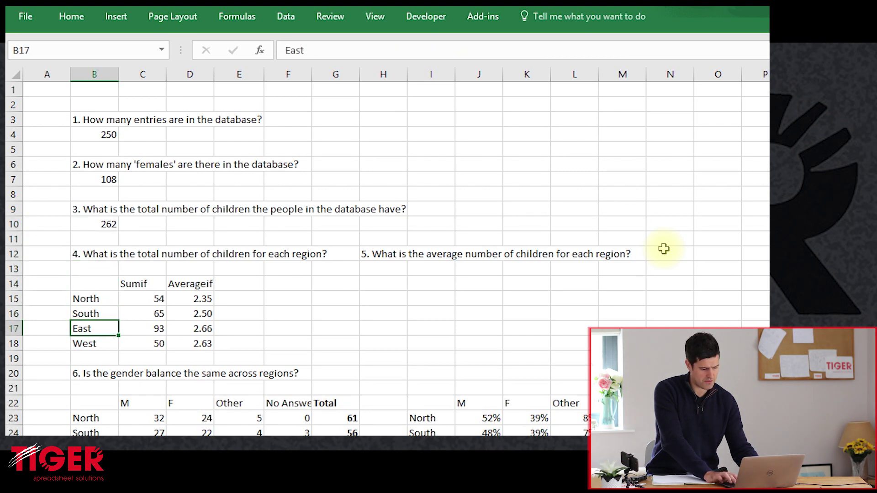
pyautogui.hotkey('shift', 'Right')
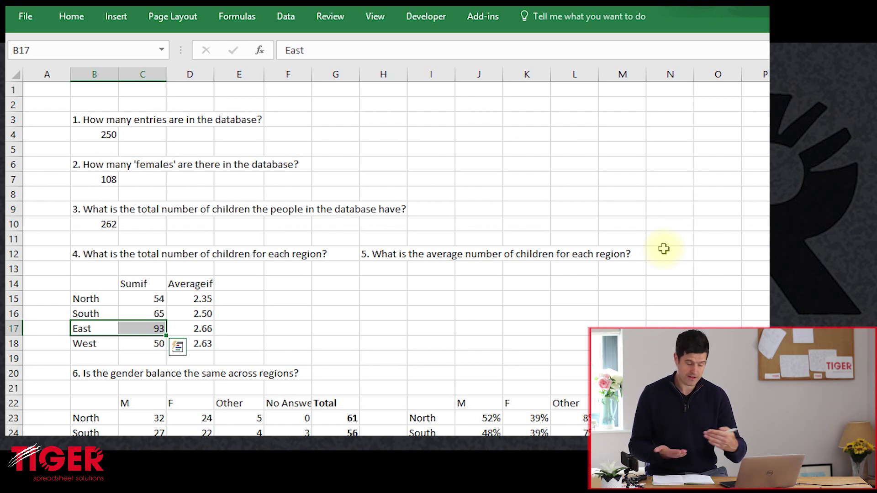
# Return to the criteria table of question 9 further down the Analysis sheet
pyautogui.press('Down')
pyautogui.press('Down')
pyautogui.press('Down')
pyautogui.press('Down')
pyautogui.press('Down')
pyautogui.press('Down')
pyautogui.press('Down')
pyautogui.press('Down')
pyautogui.press('Down')
pyautogui.press('Down')
pyautogui.press('Down')
pyautogui.press('Down')
pyautogui.press('Down')
pyautogui.press('Down')
pyautogui.press('Down')
pyautogui.press('Down')
pyautogui.press('Down')
pyautogui.press('Down')
pyautogui.press('Down')
pyautogui.press('Down')
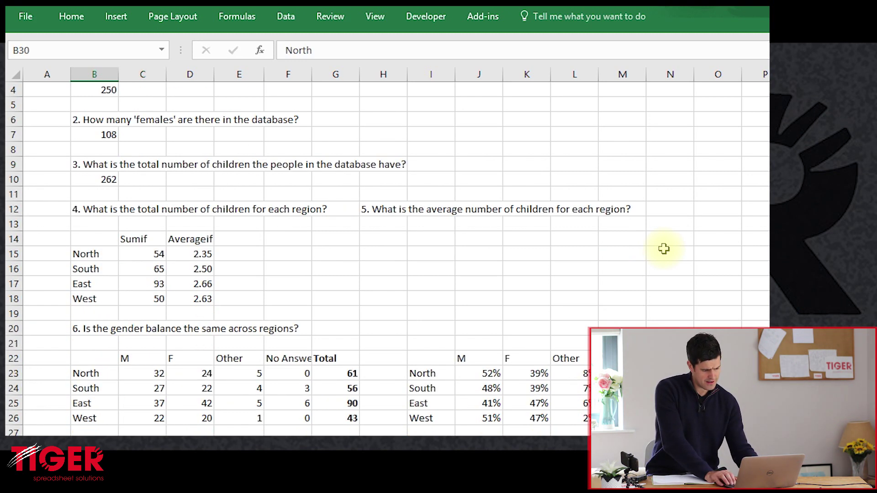
pyautogui.press('Up')
pyautogui.press('Up')
pyautogui.press('Up')
pyautogui.press('Up')
pyautogui.press('Up')
pyautogui.press('Up')
pyautogui.press('Up')
pyautogui.press('Up')
pyautogui.press('Up')
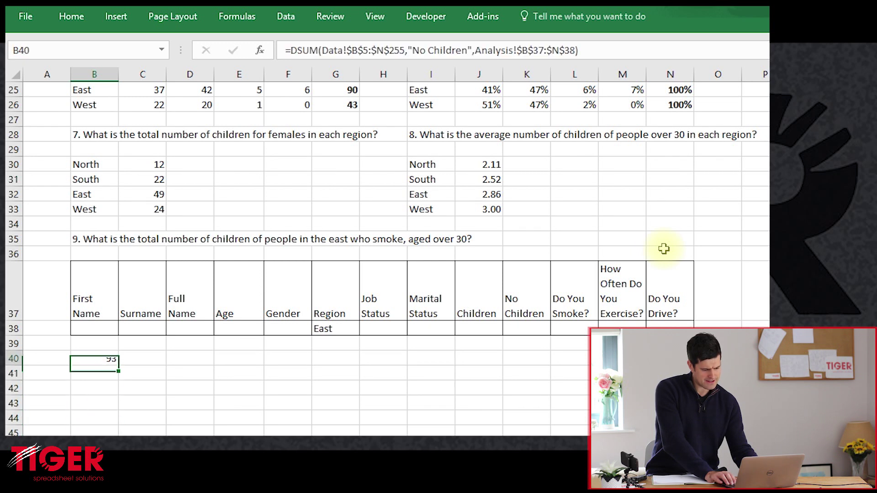
# Enter Yes as the Do You Smoke? criterion in L38, alongside the East region criterion
pyautogui.press('Right')
pyautogui.press('Right')
pyautogui.press('Right')
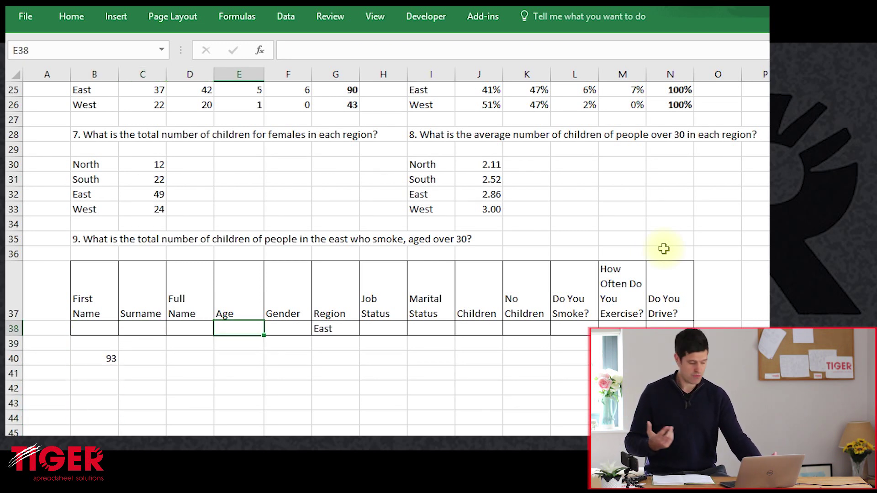
pyautogui.press('Right')
pyautogui.press('Right')
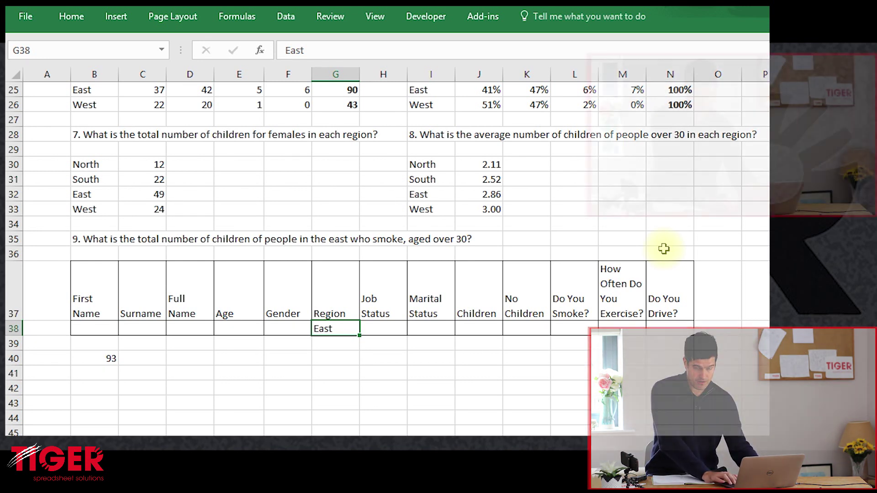
pyautogui.press('Right')
pyautogui.press('Right')
pyautogui.press('Right')
pyautogui.press('Right')
pyautogui.press('Right')
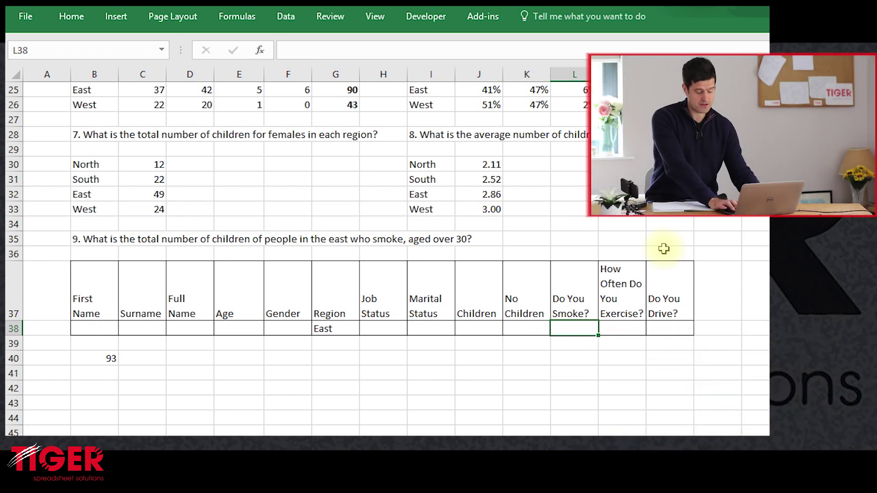
pyautogui.write('Yes')
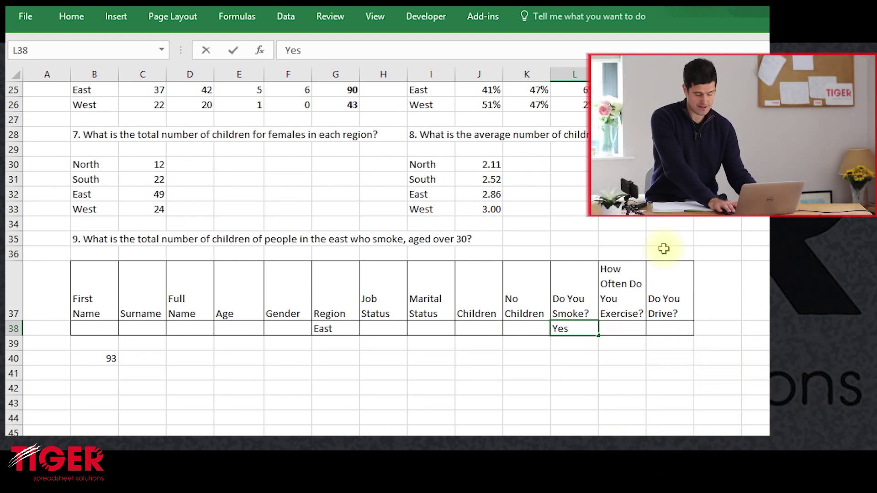
pyautogui.press('Return')
# Select the DSUM formula in B40 to review its result for eastern smokers
pyautogui.press('Down')
pyautogui.press('Left')
pyautogui.press('Left')
pyautogui.press('Left')
pyautogui.press('Left')
pyautogui.press('Left')
pyautogui.press('Left')
pyautogui.press('Left')
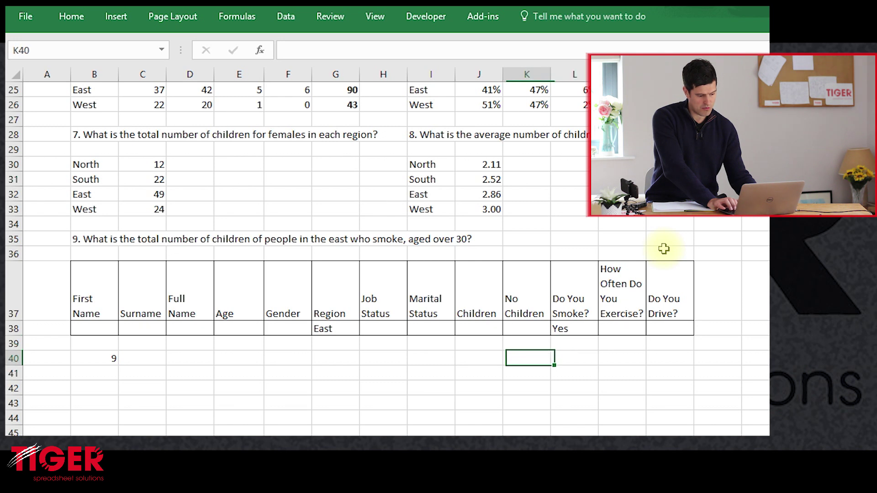
pyautogui.press('Left')
pyautogui.press('Left')
pyautogui.press('Left')
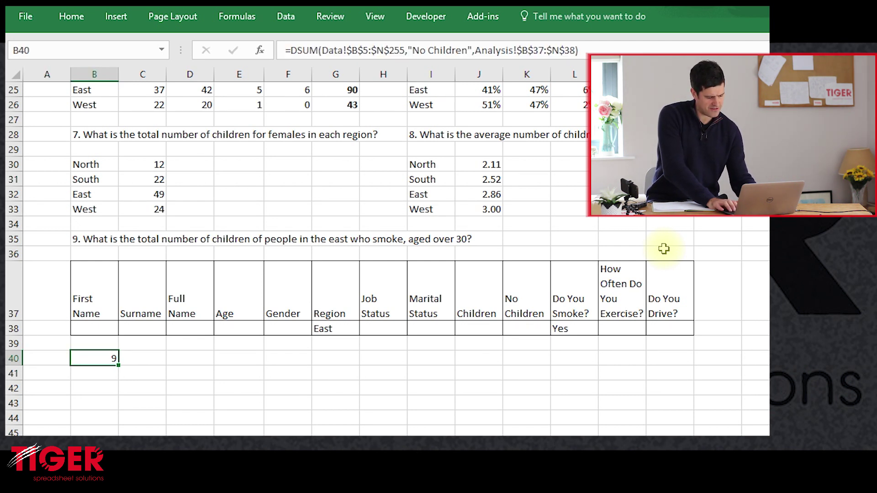
# Switch to the Data sheet and select all database records below the header row, starting from B6
pyautogui.hotkey('ctrl', 'pageup')
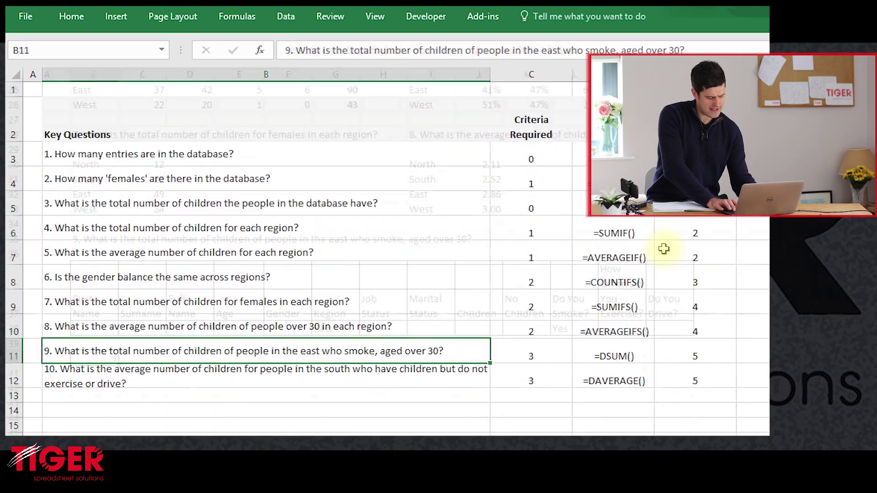
pyautogui.hotkey('ctrl', 'pageup')
pyautogui.press('Left')
pyautogui.press('Left')
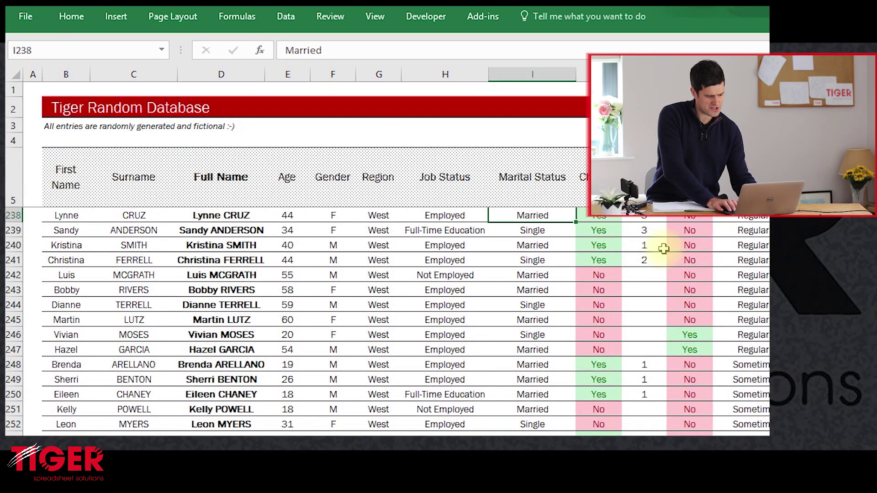
pyautogui.hotkey('ctrl', 'Up')
pyautogui.press('Left')
pyautogui.press('Left')
pyautogui.press('Left')
pyautogui.press('Left')
pyautogui.press('Left')
pyautogui.press('Left')
pyautogui.press('Left')
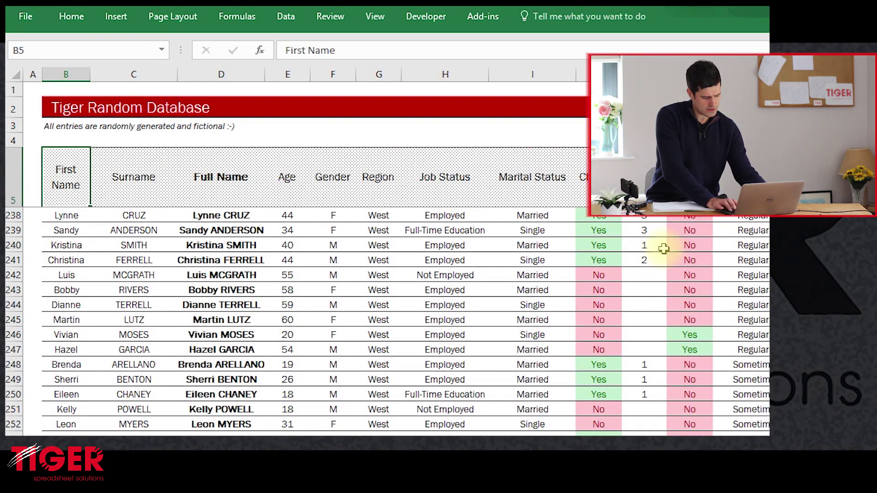
pyautogui.press('Down')
pyautogui.hotkey('ctrl', 'shift', 'Right')
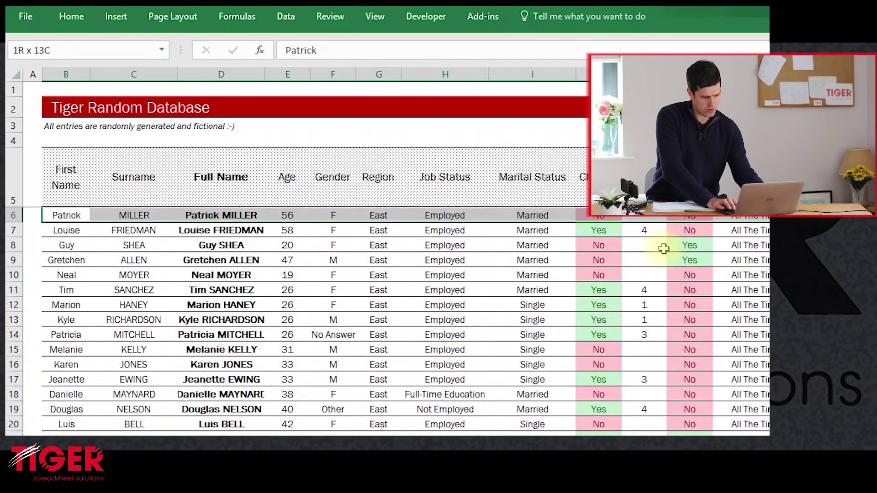
pyautogui.hotkey('ctrl', 'shift', 'Down')
# Open the Sort settings for the selected records and delete the Column M and Column N levels, keeping Column G
pyautogui.press('alt')
pyautogui.press('a')
pyautogui.press('s')
pyautogui.press('s')
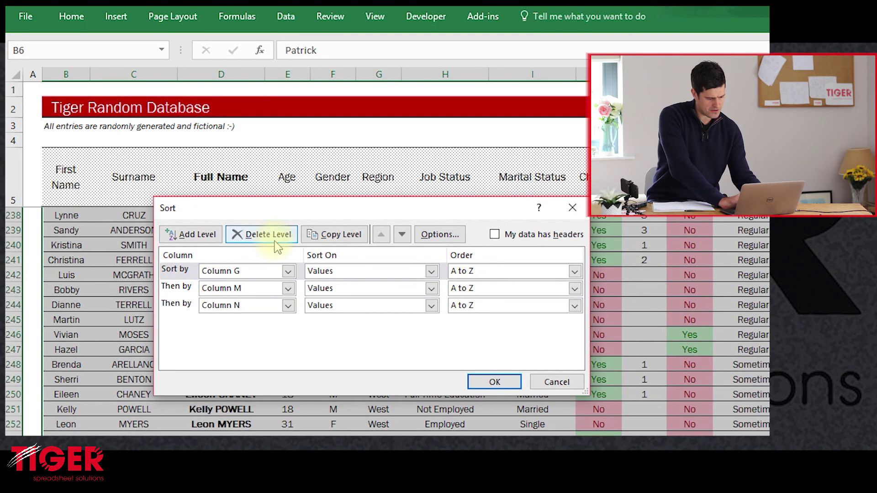
pyautogui.click(167, 286)
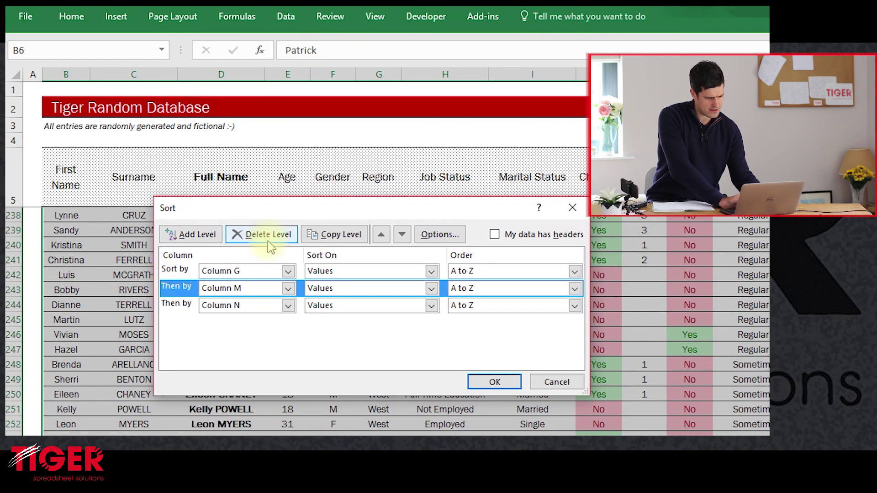
pyautogui.click(266, 242)
pyautogui.click(173, 289)
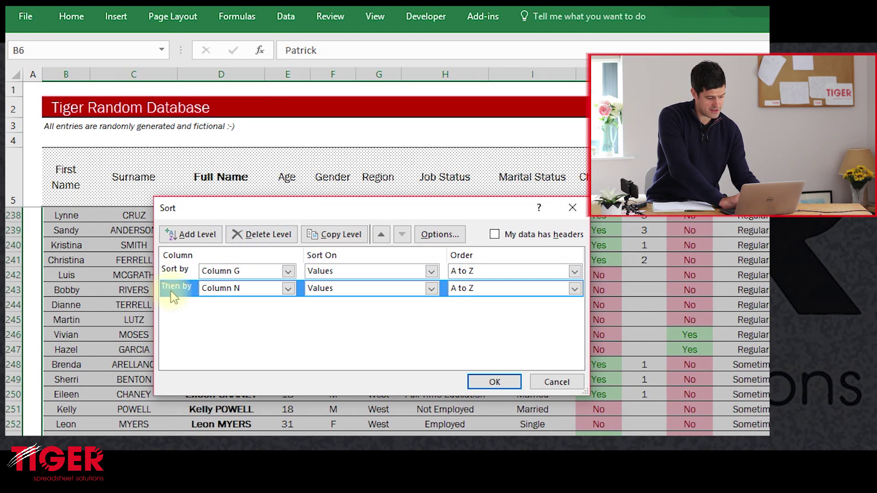
pyautogui.click(266, 234)
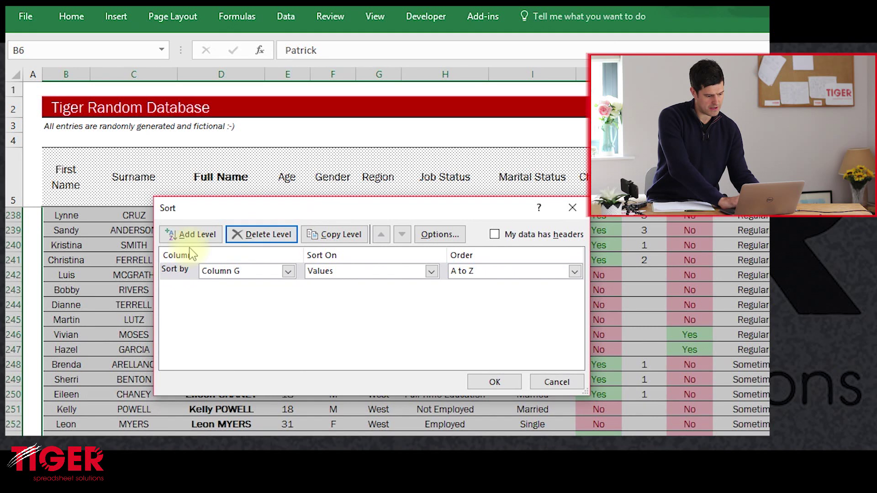
# Add Column L as the second sort level by values, A to Z, and sort the records
pyautogui.click(185, 235)
pyautogui.click(288, 290)
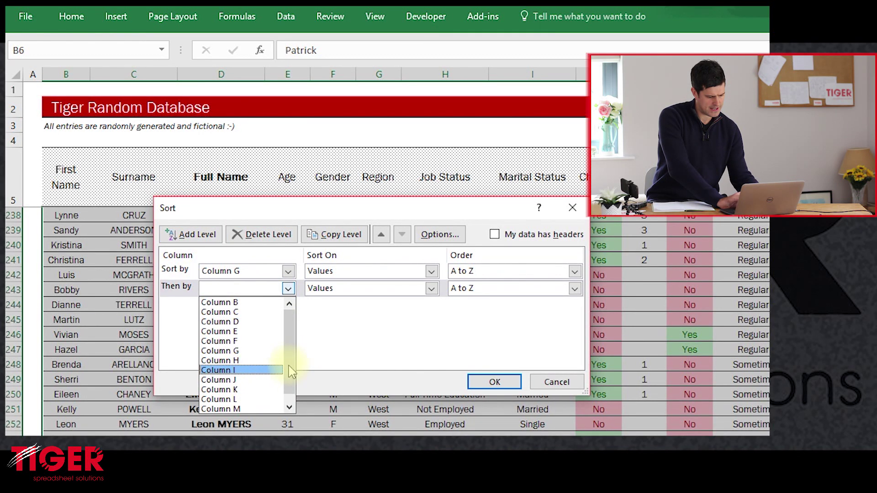
pyautogui.click(241, 400)
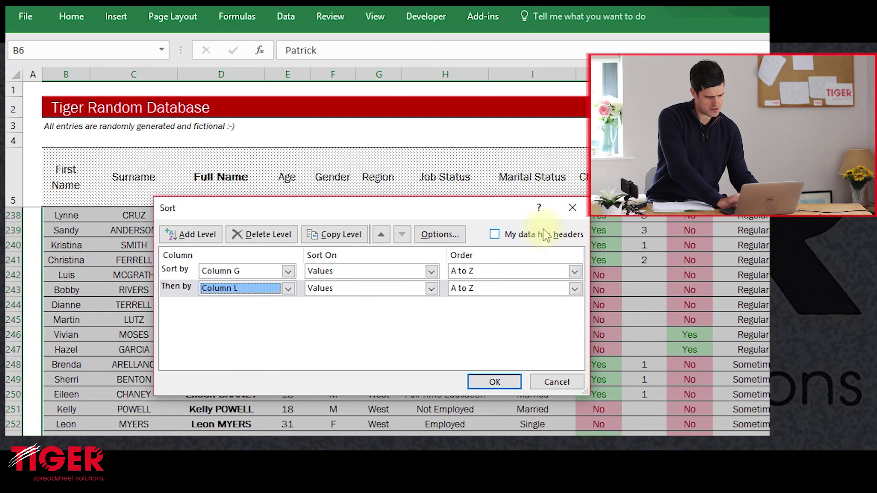
pyautogui.click(503, 386)
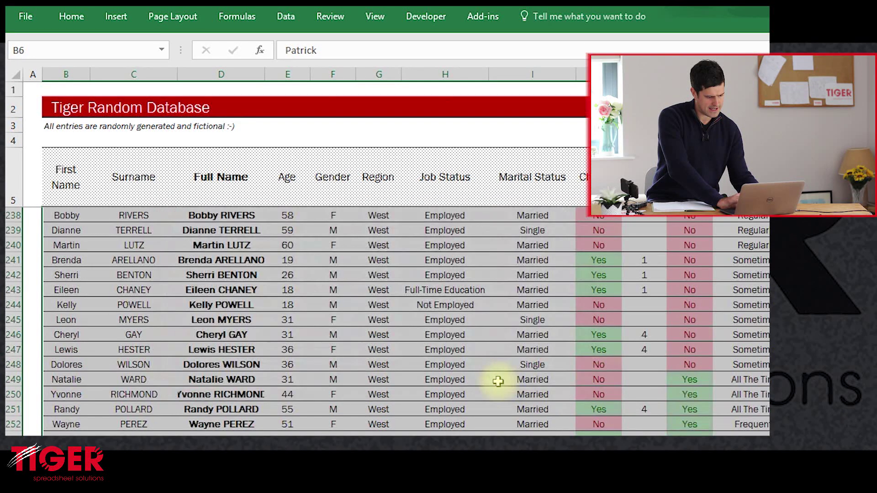
# Recheck the question 9 criteria on the Analysis sheet and return to the first Region entry, G6, on the Data sheet
pyautogui.click(249, 305)
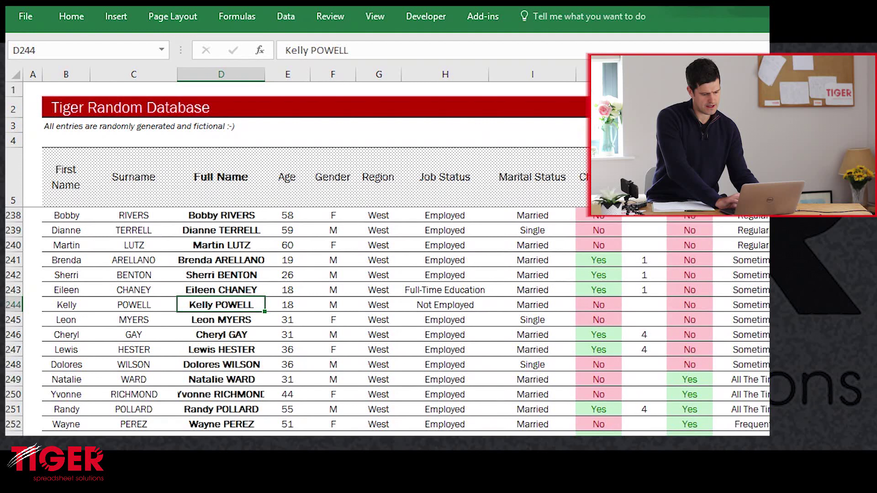
pyautogui.click(644, 140)
pyautogui.press('Delete')
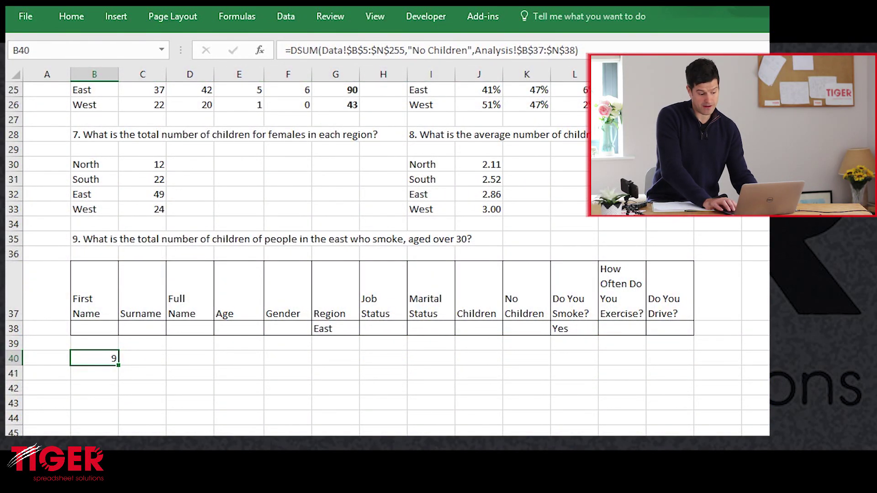
pyautogui.hotkey('ctrl', 'pageup')
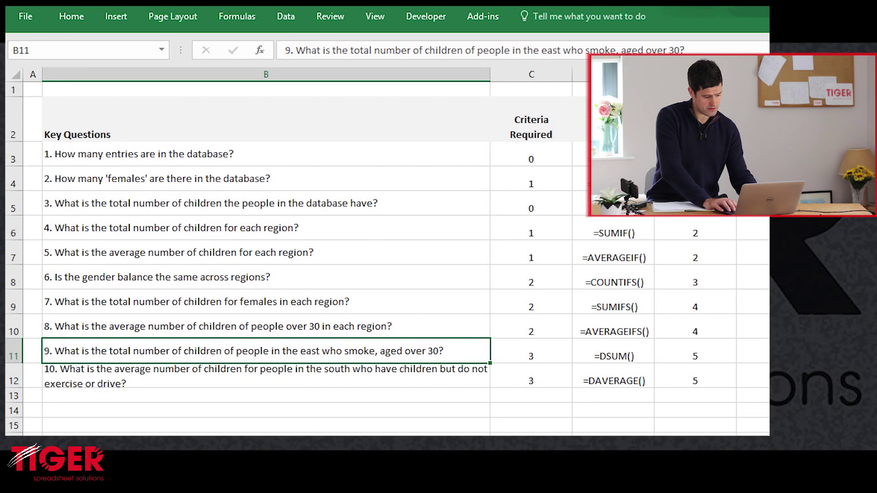
pyautogui.hotkey('ctrl', 'pagedown')
pyautogui.press('Down')
pyautogui.press('Down')
pyautogui.press('Left')
pyautogui.press('Left')
pyautogui.press('Left')
pyautogui.press('Left')
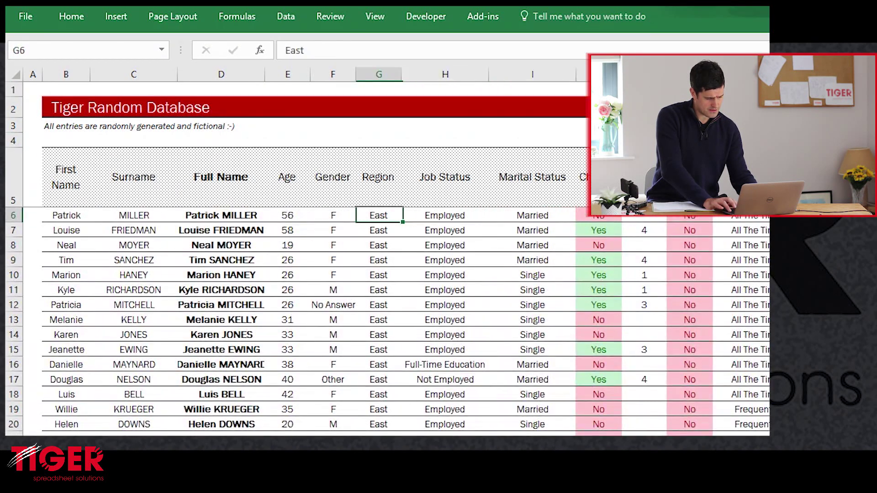
# Examine the Region column on the Data sheet to find where the East records end and where their smokers begin
pyautogui.press('Down')
pyautogui.press('Down')
pyautogui.press('Down')
pyautogui.press('Down')
pyautogui.press('Down')
pyautogui.press('Down')
pyautogui.press('Down')
pyautogui.press('Down')
pyautogui.press('Down')
pyautogui.press('Down')
pyautogui.press('Down')
pyautogui.press('Down')
pyautogui.press('Down')
pyautogui.press('Down')
pyautogui.press('Down')
pyautogui.press('Down')
pyautogui.press('Down')
pyautogui.press('Down')
pyautogui.press('Down')
pyautogui.press('Down')
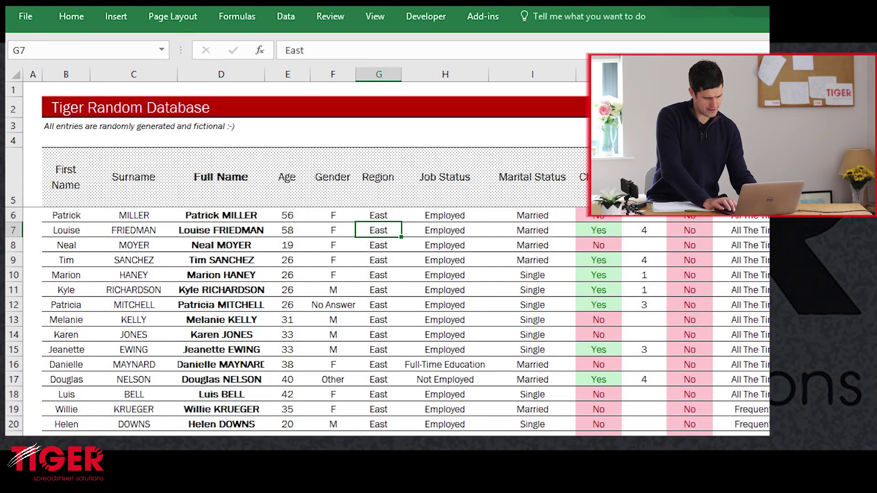
pyautogui.press('Down')
pyautogui.press('Down')
pyautogui.press('Down')
pyautogui.press('Down')
pyautogui.press('Down')
pyautogui.press('Down')
pyautogui.press('Down')
pyautogui.press('Down')
pyautogui.press('Down')
pyautogui.press('Down')
pyautogui.press('Down')
pyautogui.press('Down')
pyautogui.press('Down')
pyautogui.press('Down')
pyautogui.press('Down')
pyautogui.press('Down')
pyautogui.press('Down')
pyautogui.press('Down')
pyautogui.press('Down')
pyautogui.press('Down')
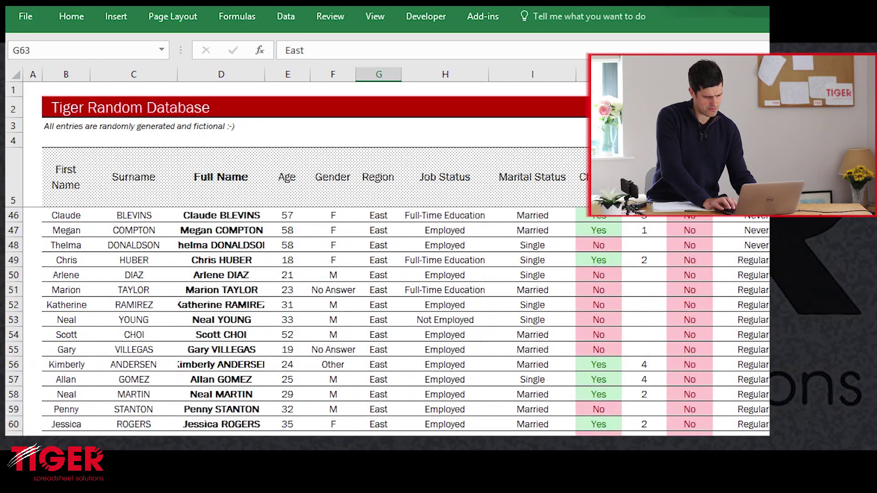
pyautogui.press('Down')
pyautogui.press('Down')
pyautogui.press('Down')
pyautogui.press('Down')
pyautogui.press('Down')
pyautogui.press('Down')
pyautogui.press('Down')
pyautogui.press('Down')
pyautogui.press('Down')
pyautogui.press('Down')
pyautogui.press('Down')
pyautogui.press('Down')
pyautogui.press('Down')
pyautogui.press('Down')
pyautogui.press('Down')
pyautogui.press('Down')
pyautogui.press('Down')
pyautogui.press('Down')
pyautogui.press('Down')
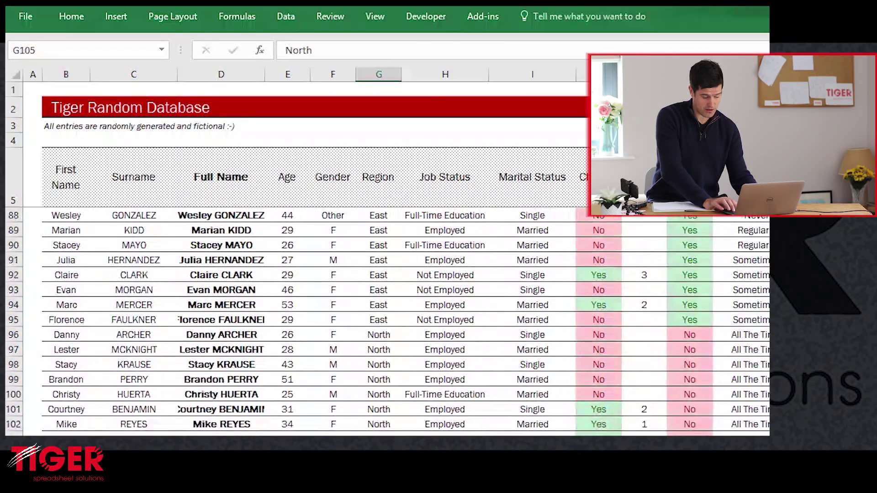
pyautogui.press('Up')
pyautogui.press('Up')
pyautogui.press('Up')
pyautogui.press('Up')
pyautogui.press('Up')
pyautogui.press('Up')
pyautogui.press('Up')
pyautogui.press('Up')
pyautogui.press('Up')
pyautogui.press('Up')
pyautogui.press('Up')
pyautogui.press('Up')
pyautogui.press('Up')
pyautogui.press('Up')
pyautogui.press('Up')
pyautogui.press('Up')
pyautogui.press('Up')
pyautogui.press('Up')
pyautogui.press('Up')
pyautogui.press('Up')
pyautogui.press('Up')
pyautogui.press('Up')
pyautogui.press('Up')
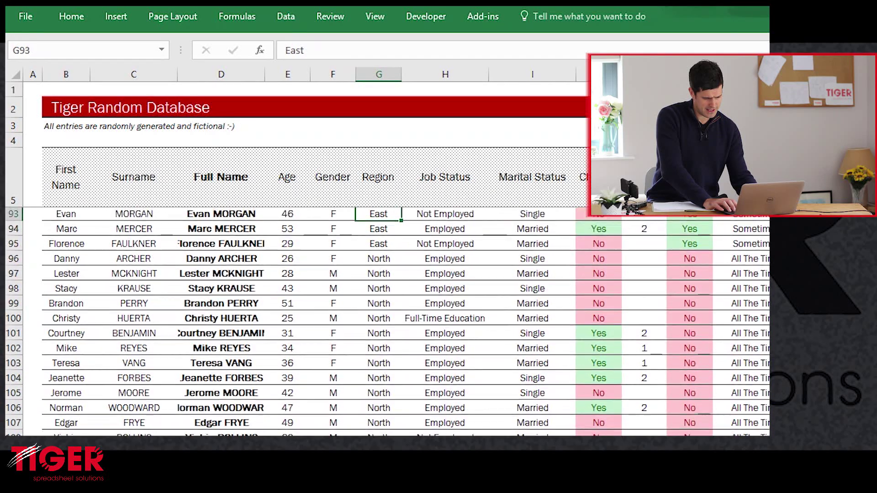
pyautogui.press('Up')
pyautogui.press('Up')
pyautogui.press('Up')
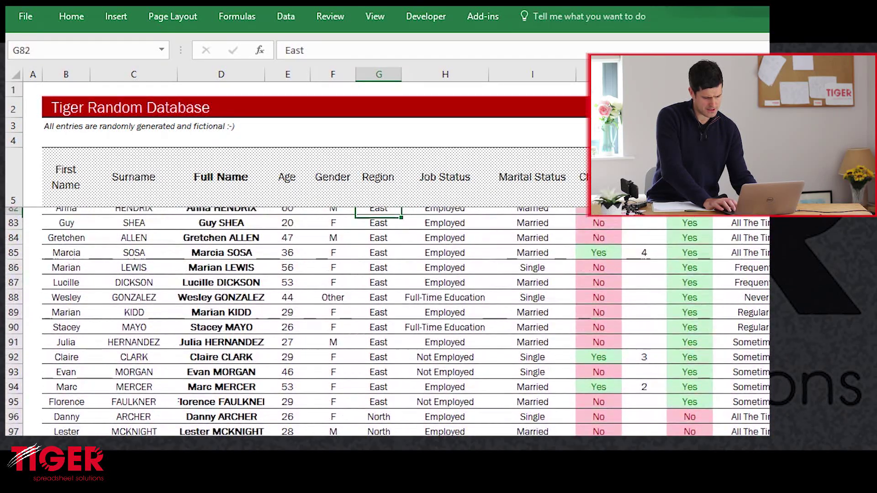
# Select the Yes entries in the smoking column for the East region, L83:L95
pyautogui.press('Down')
pyautogui.press('Down')
pyautogui.press('Up')
pyautogui.press('Right')
pyautogui.press('Right')
pyautogui.press('Right')
pyautogui.press('Right')
pyautogui.press('Right')
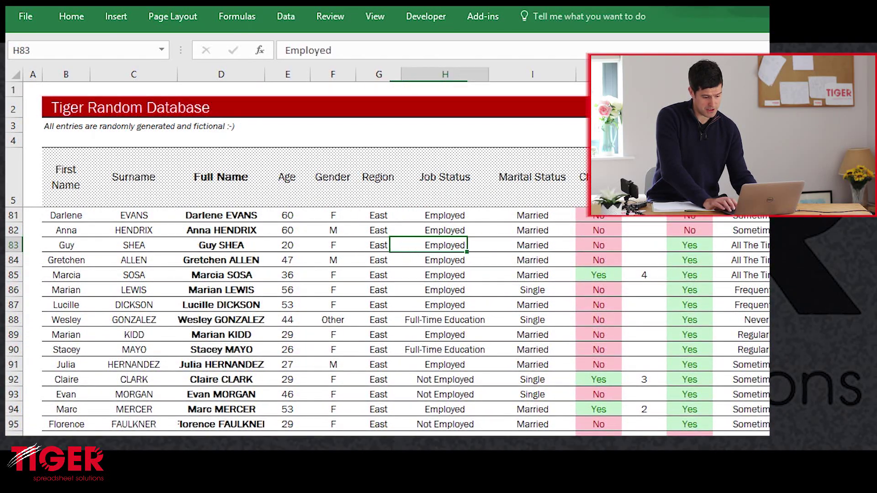
pyautogui.hotkey('shift', 'Down')
pyautogui.hotkey('shift', 'Down')
pyautogui.hotkey('shift', 'Down')
pyautogui.hotkey('shift', 'Down')
pyautogui.hotkey('shift', 'Down')
pyautogui.hotkey('shift', 'Down')
pyautogui.hotkey('shift', 'Down')
pyautogui.hotkey('shift', 'Down')
pyautogui.hotkey('shift', 'Down')
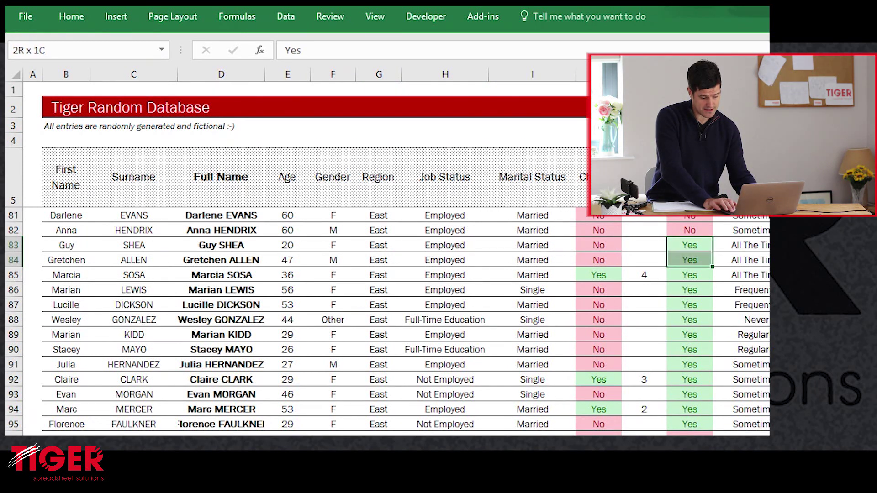
pyautogui.hotkey('shift', 'Down')
pyautogui.hotkey('shift', 'Down')
pyautogui.hotkey('shift', 'Down')
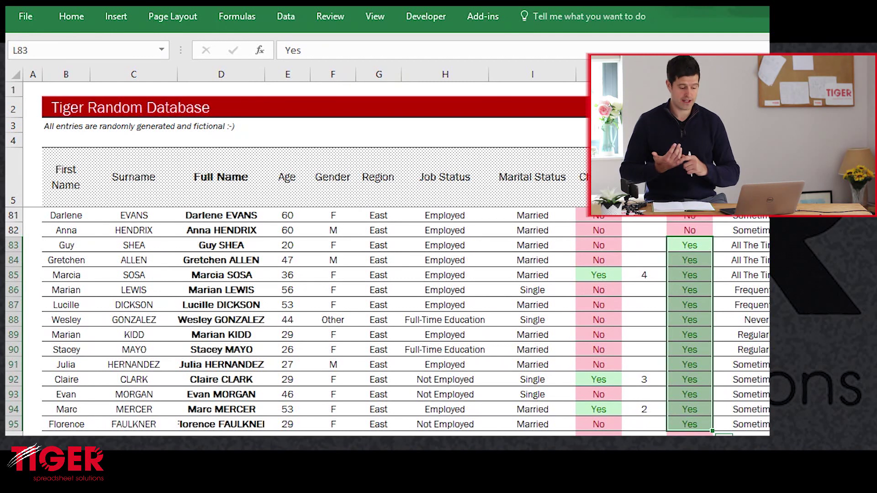
# Extend the selection across to the Region column so it covers the eastern smokers' records, G83:L95
pyautogui.hotkey('shift', 'Left')
pyautogui.hotkey('shift', 'Left')
pyautogui.hotkey('shift', 'Left')
pyautogui.hotkey('shift', 'Left')
pyautogui.hotkey('shift', 'Left')
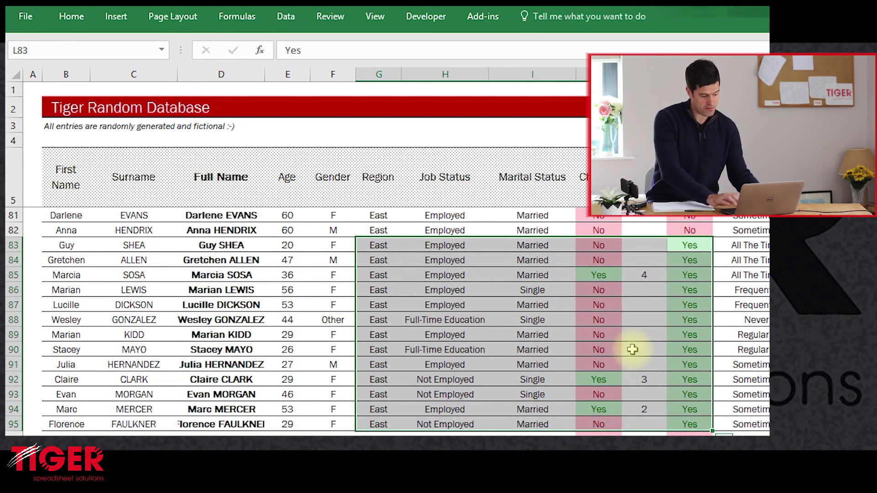
# On the Analysis sheet, enter ">30" including the quotation marks as the Age criterion in E38
pyautogui.hotkey('ctrl', 'pagedown')
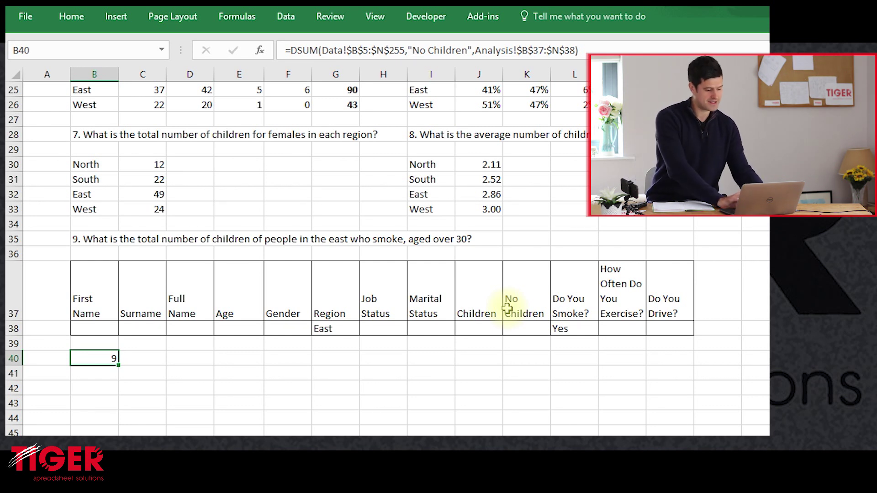
pyautogui.click(228, 331)
pyautogui.write('">30"')
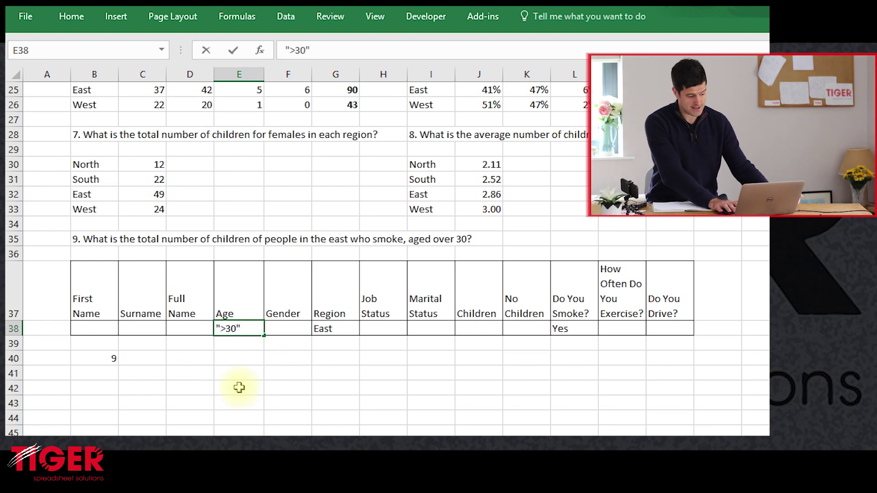
pyautogui.press('Return')
pyautogui.press('Up')
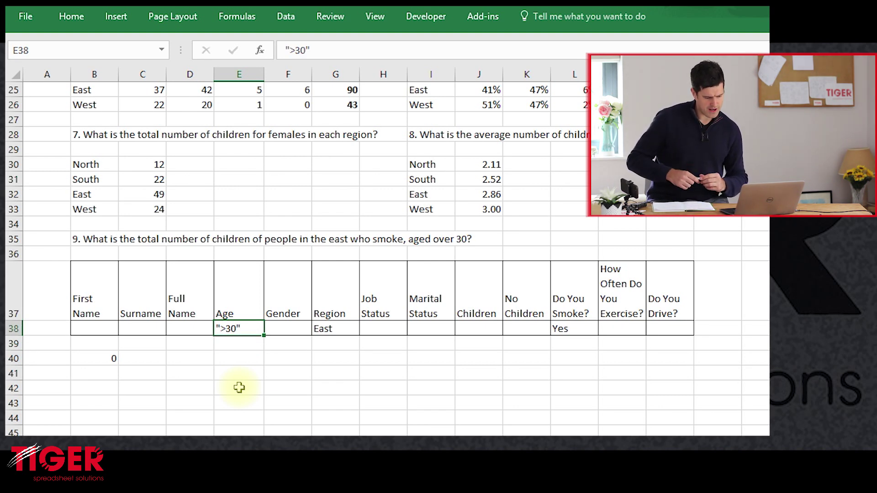
# Remove both quotation marks from the Age criterion in E38 so it reads >30
pyautogui.doubleClick(224, 327)
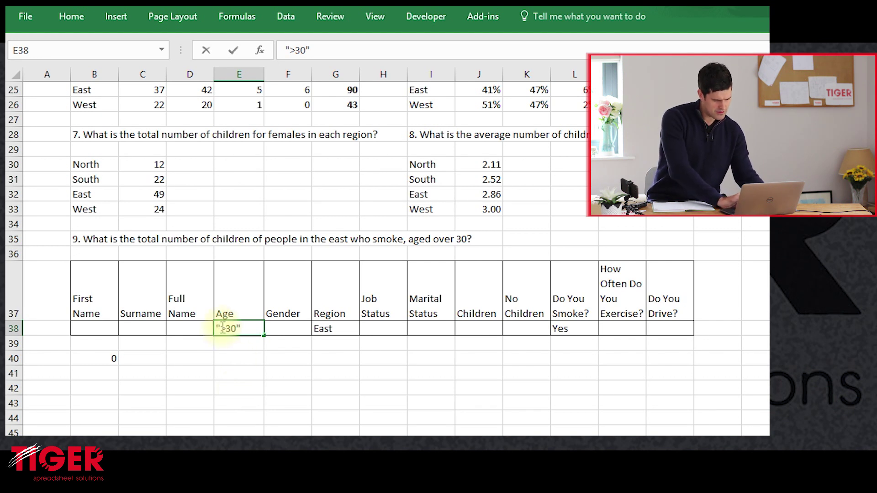
pyautogui.press('BackSpace')
pyautogui.press('Right')
pyautogui.press('Right')
pyautogui.press('Right')
pyautogui.press('BackSpace')
pyautogui.press('Return')
pyautogui.press('Up')
pyautogui.press('Down')
pyautogui.press('Up')
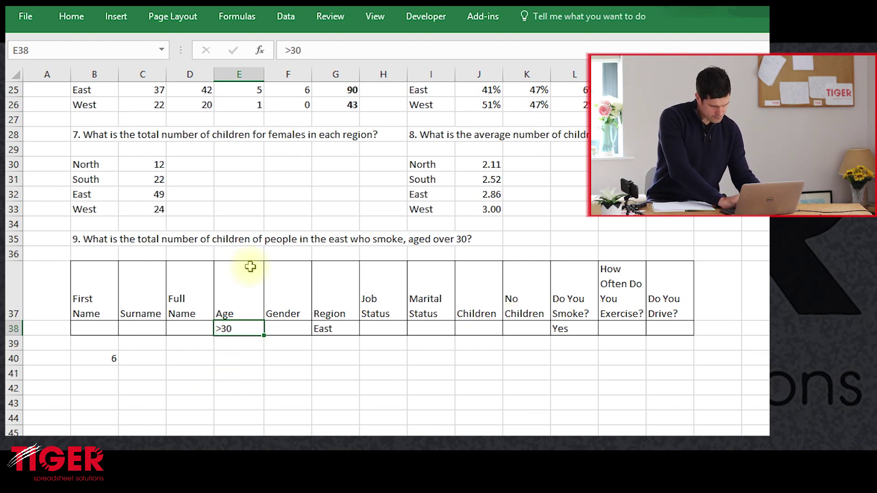
pyautogui.click(269, 346)
pyautogui.click(234, 332)
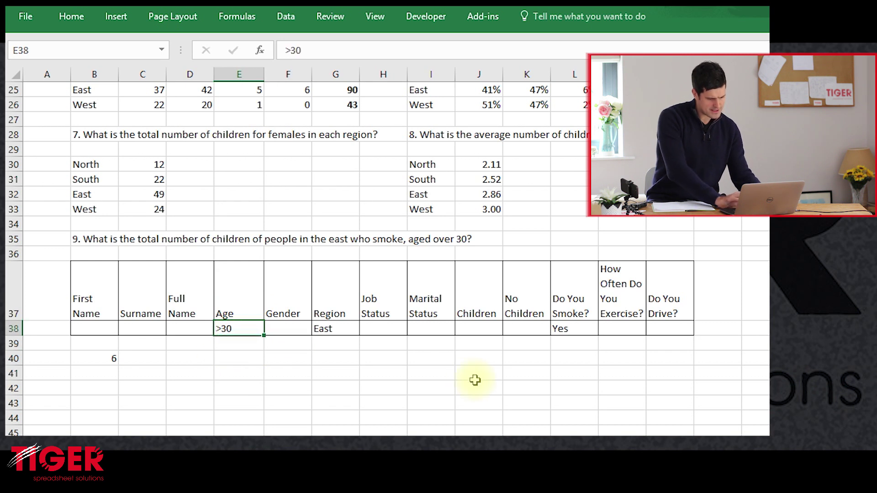
# Compare the eastern smokers' records on the Data sheet with the DSUM formula in B40 on the Analysis sheet
pyautogui.hotkey('ctrl', 'pageup')
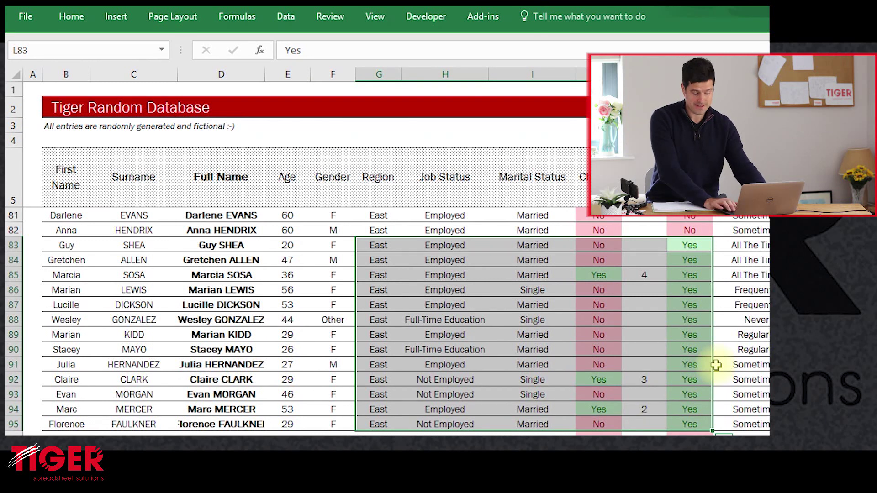
pyautogui.hotkey('ctrl', 'pageup')
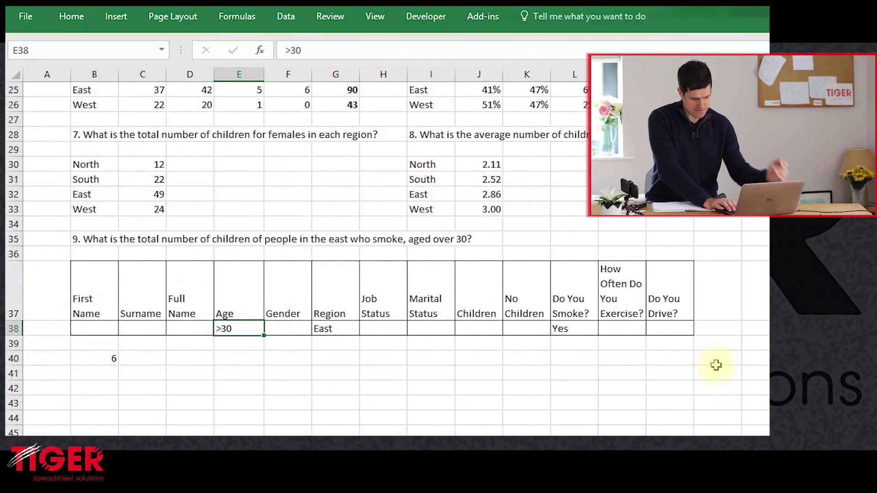
pyautogui.press('Left')
pyautogui.press('Left')
pyautogui.press('Left')
pyautogui.press('Down')
pyautogui.press('Down')
pyautogui.press('Right')
pyautogui.press('Left')
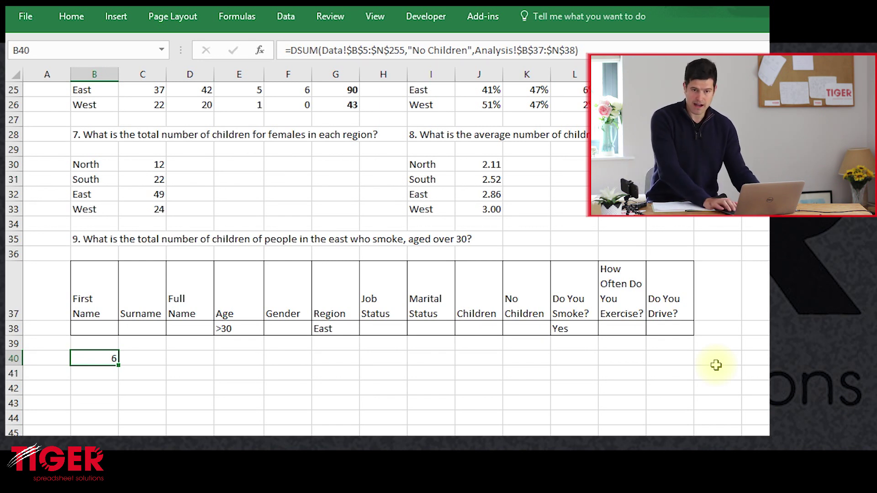
# Change the Age criterion in E38 to >45 to test the DSUM formula with a different age limit
pyautogui.press('Right')
pyautogui.press('Right')
pyautogui.press('Right')
pyautogui.press('Up')
pyautogui.press('Up')
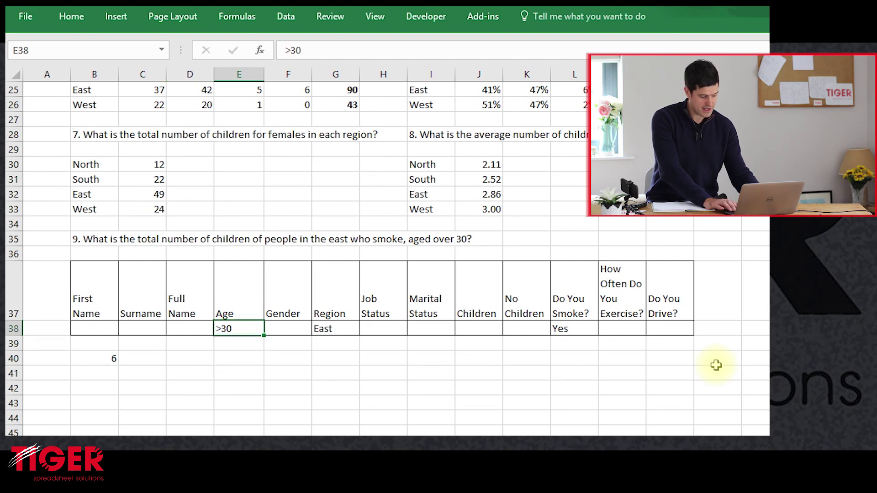
pyautogui.press('F2')
pyautogui.press('BackSpace')
pyautogui.press('BackSpace')
pyautogui.write('45')
pyautogui.press('Return')
pyautogui.press('Up')
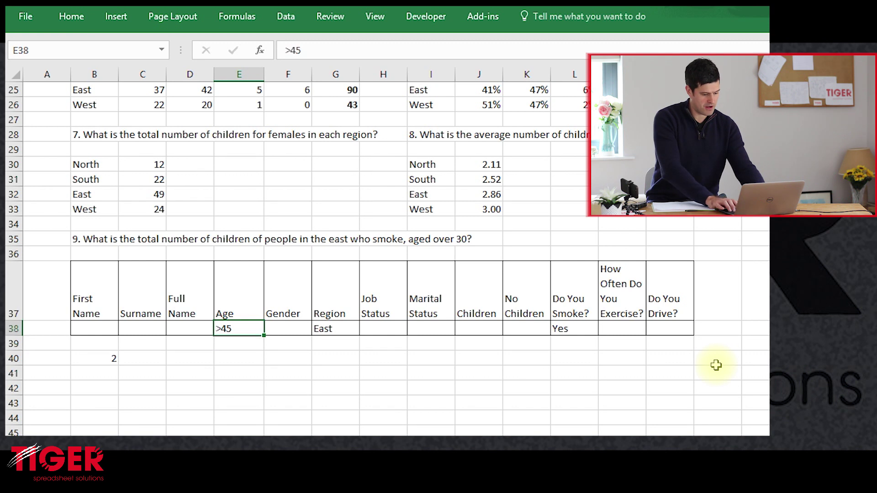
# Clear the Do You Smoke? criterion in L38 of the question 9 criteria table
pyautogui.press('Right')
pyautogui.press('Right')
pyautogui.press('Right')
pyautogui.press('Right')
pyautogui.press('Right')
pyautogui.press('Right')
pyautogui.press('Right')
pyautogui.press('Delete')
# Change the Region criterion in G38 to North to test the DSUM formula with a different region
pyautogui.press('Left')
pyautogui.press('Left')
pyautogui.press('Left')
pyautogui.press('Left')
pyautogui.press('Left')
pyautogui.press('Left')
pyautogui.press('Right')
pyautogui.write('North')
pyautogui.press('Return')
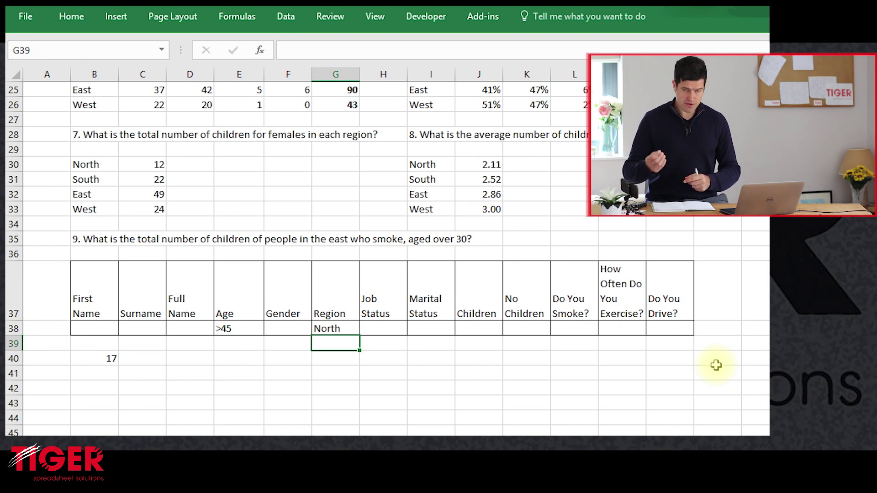
# Copy question 10 from B12 of the Key Questions list to B42 on the Analysis sheet
pyautogui.press('Down')
pyautogui.press('Down')
pyautogui.press('Down')
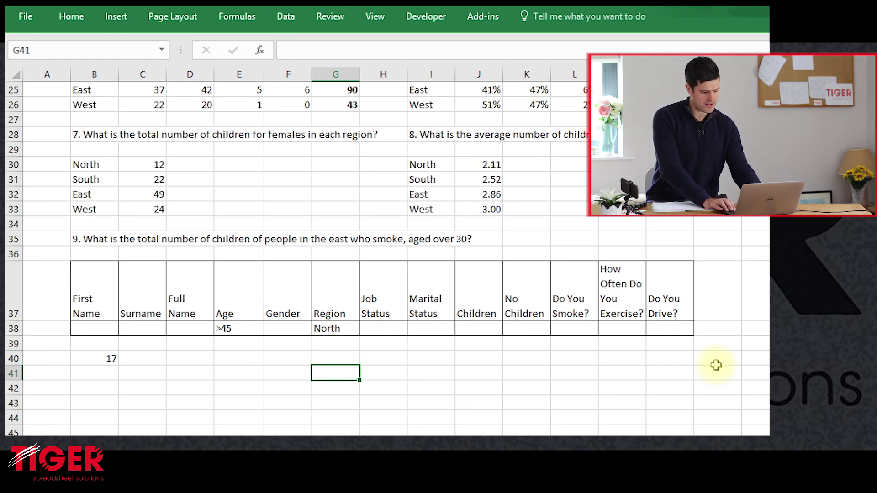
pyautogui.press('Left')
pyautogui.press('Left')
pyautogui.press('Left')
pyautogui.press('Left')
pyautogui.press('Left')
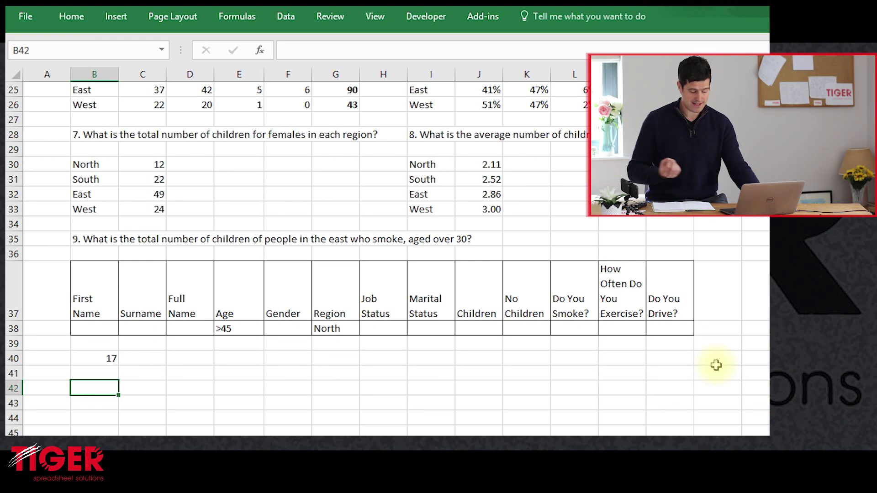
pyautogui.hotkey('ctrl', 'pageup')
pyautogui.press('Down')
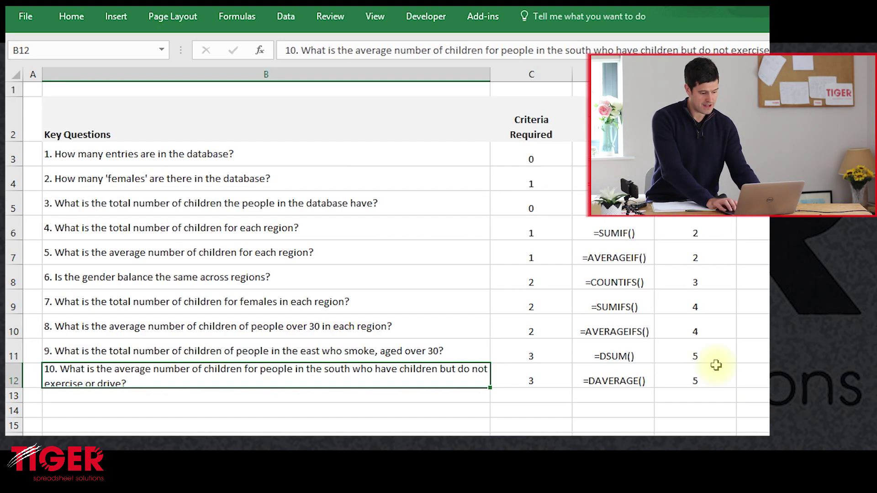
pyautogui.hotkey('ctrl', 'c')
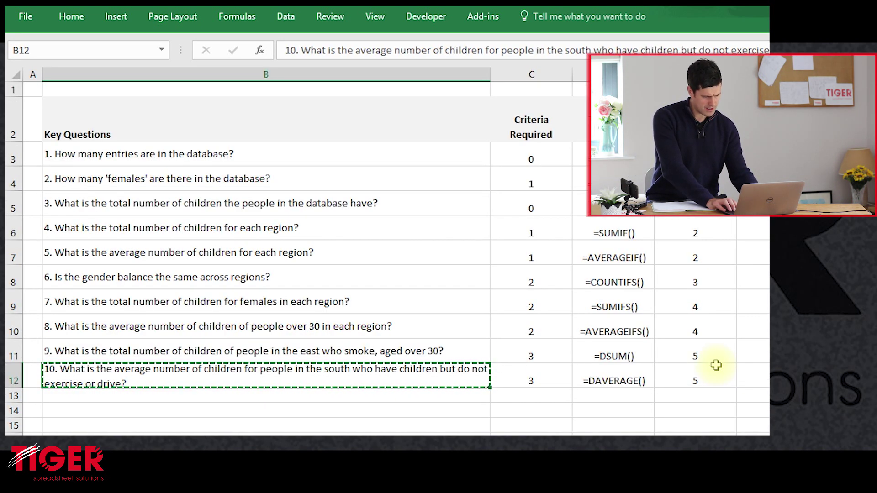
pyautogui.hotkey('ctrl', 'pagedown')
pyautogui.press('Up')
pyautogui.press('Down')
pyautogui.hotkey('ctrl', 'v')
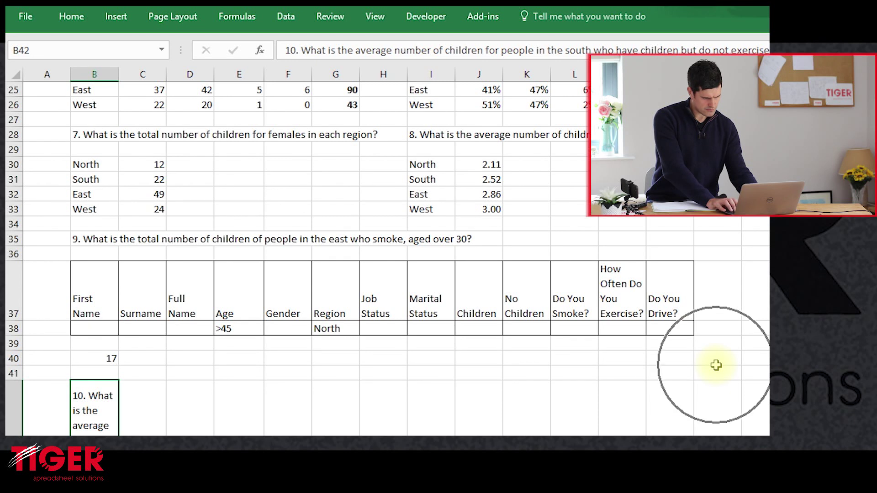
# Set the height of row 42 to 15 and turn off text wrapping for question 10 in B42
pyautogui.scroll(-4, 716, 365)
pyautogui.hotkey('alt', 'h')
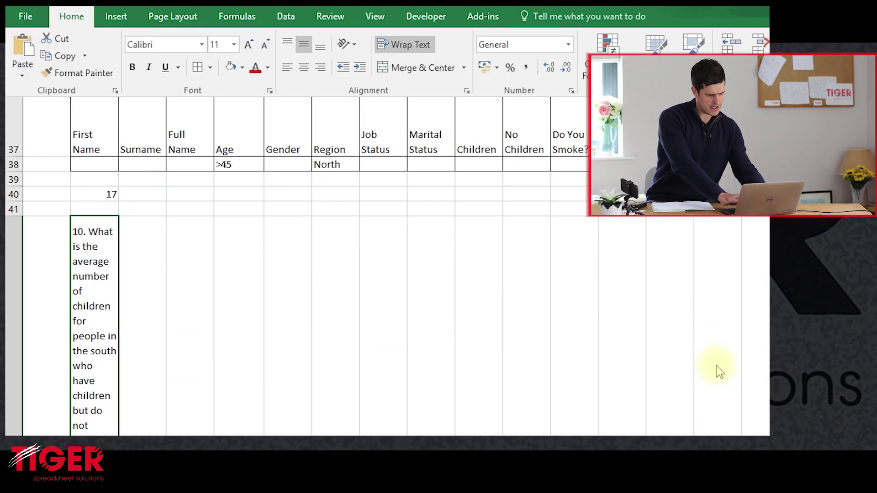
pyautogui.write('oh')
pyautogui.write('15')
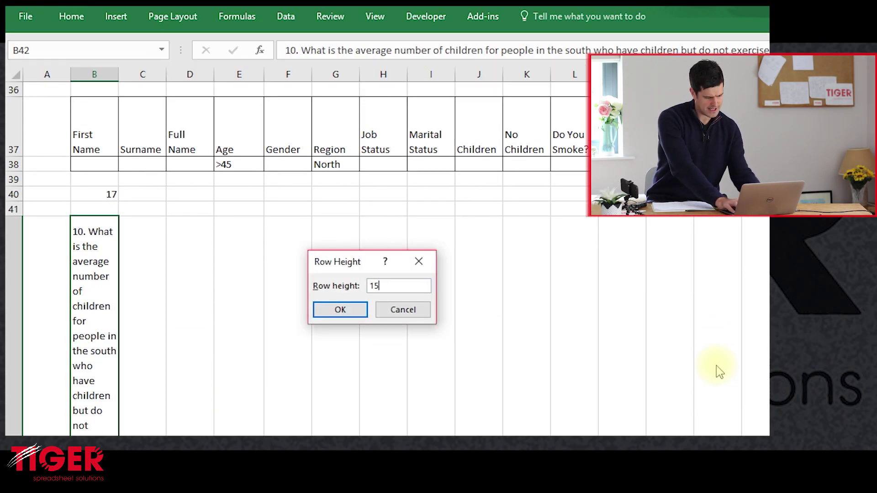
pyautogui.press('Return')
pyautogui.hotkey('alt', 'h')
pyautogui.press('w')
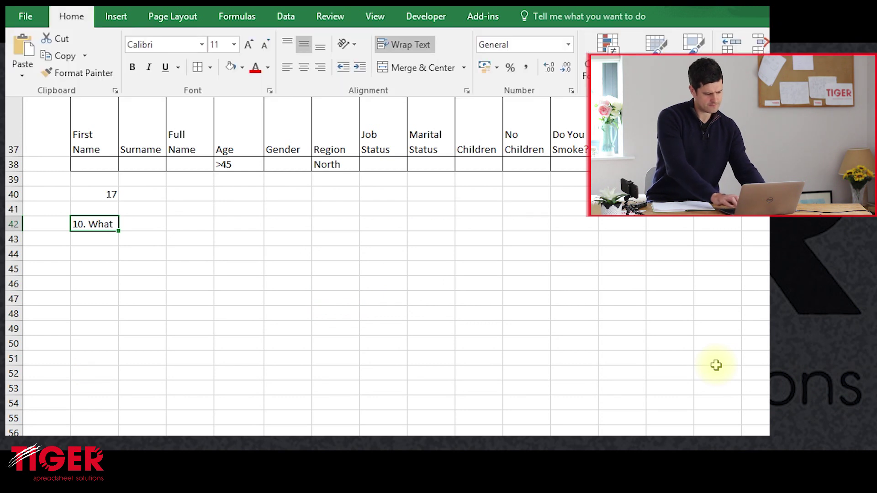
# Review question 10 in B42 against the question 9 criteria table and DSUM formula above it
pyautogui.press('Up')
pyautogui.press('Up')
pyautogui.press('Up')
pyautogui.press('Up')
pyautogui.press('Up')
pyautogui.press('Up')
pyautogui.press('Up')
pyautogui.press('Up')
pyautogui.press('Up')
pyautogui.press('Up')
pyautogui.press('Up')
pyautogui.press('Down')
pyautogui.press('Down')
pyautogui.press('Down')
pyautogui.press('Down')
pyautogui.press('Down')
pyautogui.press('Down')
pyautogui.press('Down')
pyautogui.press('Down')
pyautogui.press('Down')
pyautogui.press('Down')
pyautogui.press('Down')
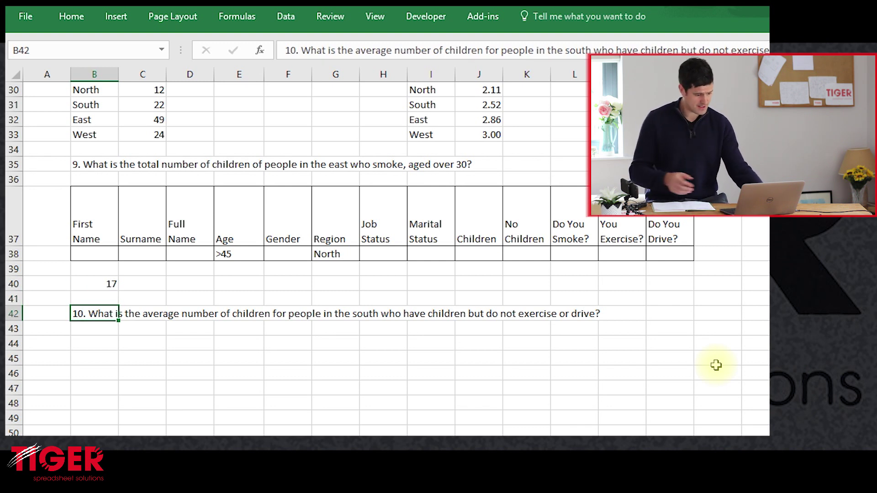
pyautogui.press('Down')
pyautogui.press('Down')
pyautogui.press('Up')
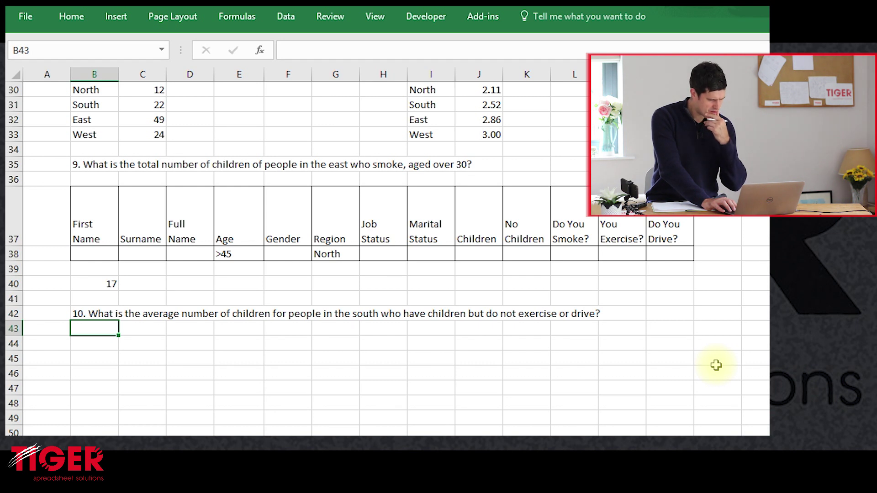
pyautogui.press('Up')
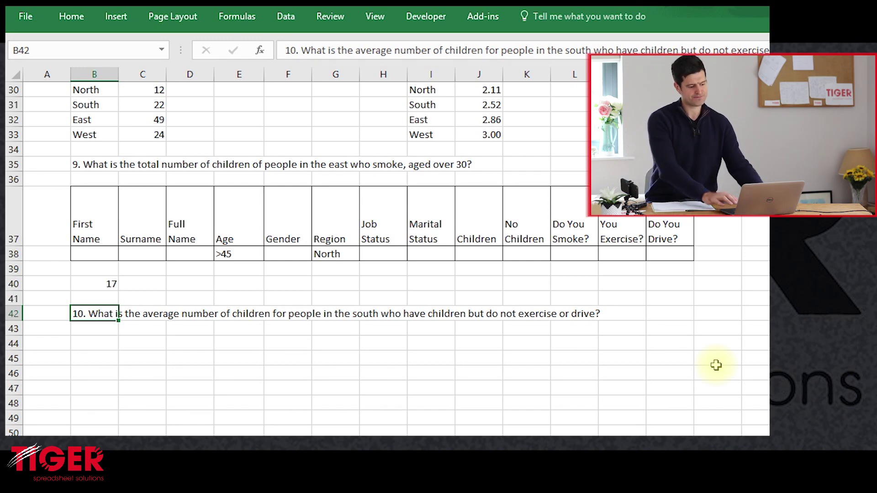
# Copy the question 9 criteria table B37:N38 to B44, below question 10
pyautogui.press('Up')
pyautogui.press('Up')
pyautogui.press('Up')
pyautogui.press('Up')
pyautogui.press('Up')
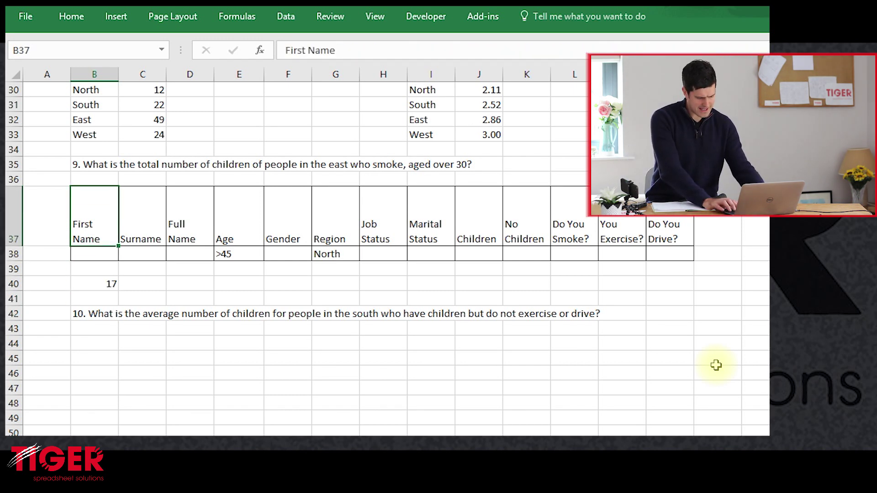
pyautogui.hotkey('shift', 'Right')
pyautogui.hotkey('shift', 'Right')
pyautogui.hotkey('shift', 'Right')
pyautogui.hotkey('shift', 'Right')
pyautogui.hotkey('shift', 'Right')
pyautogui.hotkey('shift', 'Right')
pyautogui.hotkey('shift', 'Right')
pyautogui.hotkey('shift', 'Right')
pyautogui.hotkey('shift', 'Right')
pyautogui.hotkey('shift', 'Right')
pyautogui.hotkey('shift', 'Right')
pyautogui.hotkey('shift', 'Right')
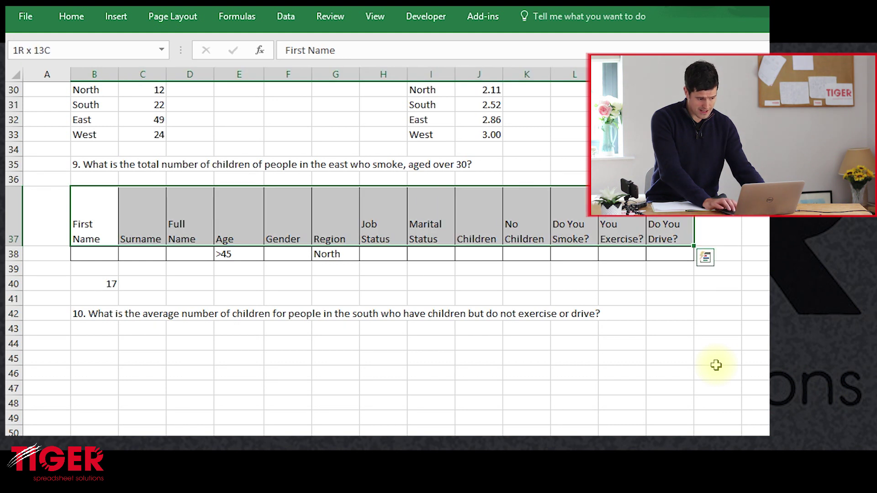
pyautogui.hotkey('shift', 'Down')
pyautogui.hotkey('shift', 'Down')
pyautogui.hotkey('shift', 'Down')
pyautogui.hotkey('shift', 'Up')
pyautogui.hotkey('shift', 'Up')
pyautogui.hotkey('ctrl', 'c')
pyautogui.press('Down')
pyautogui.press('Down')
pyautogui.press('Down')
pyautogui.press('Down')
pyautogui.press('Down')
pyautogui.press('Down')
pyautogui.press('Down')
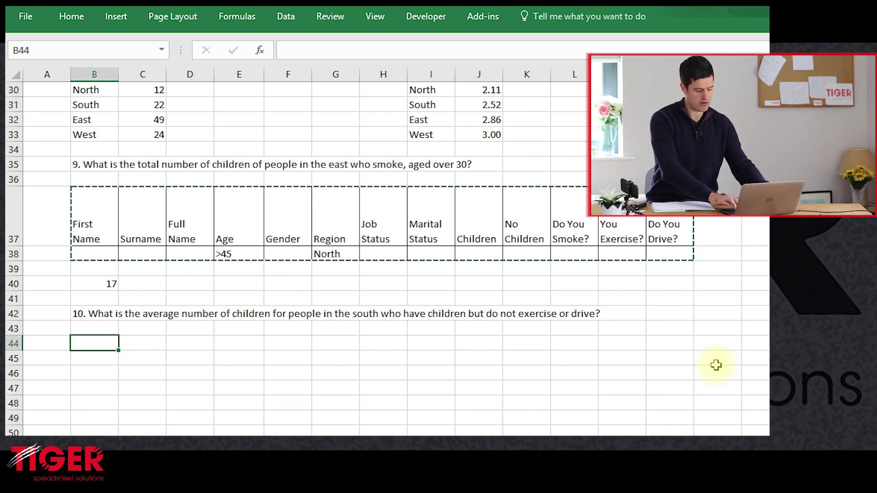
pyautogui.hotkey('ctrl', 'alt', 'v')
pyautogui.press('v')
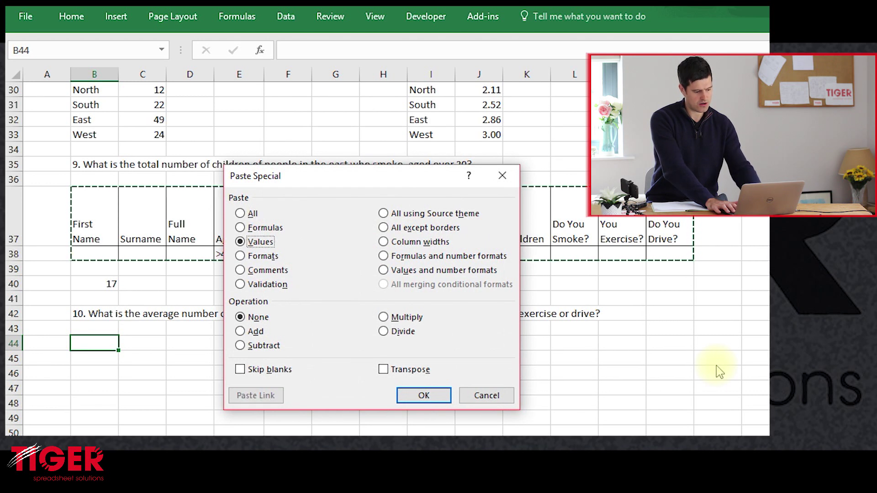
pyautogui.press('Return')
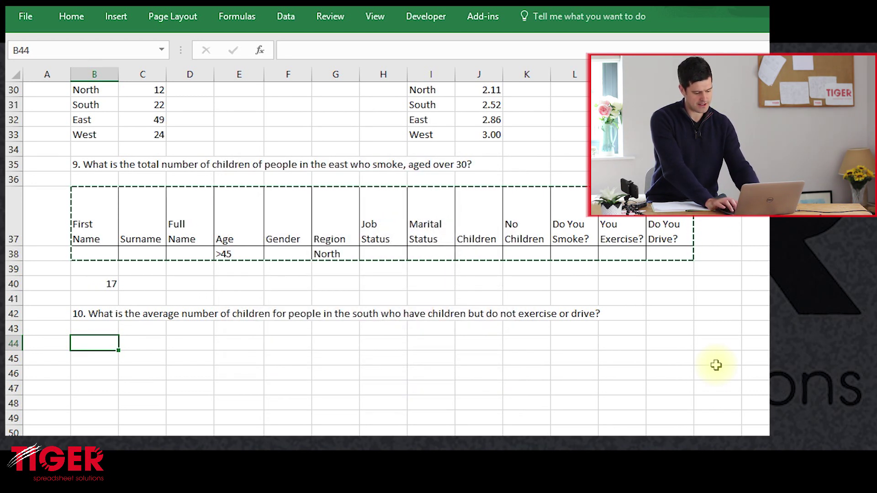
pyautogui.press('Down')
pyautogui.write('`')
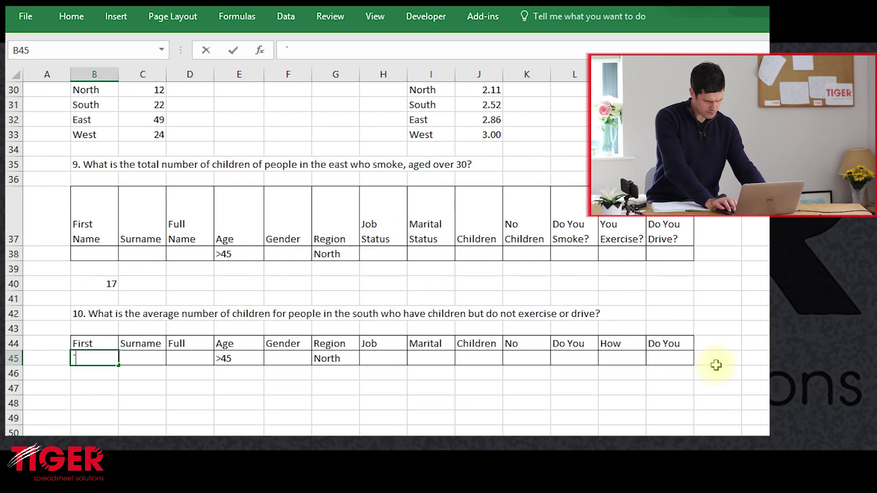
pyautogui.press('Escape')
# Set the height of header row 44 to 60 so the copied headings fit
pyautogui.press('Up')
pyautogui.hotkey('alt', 'h')
pyautogui.write('oh60')
pyautogui.press('Return')
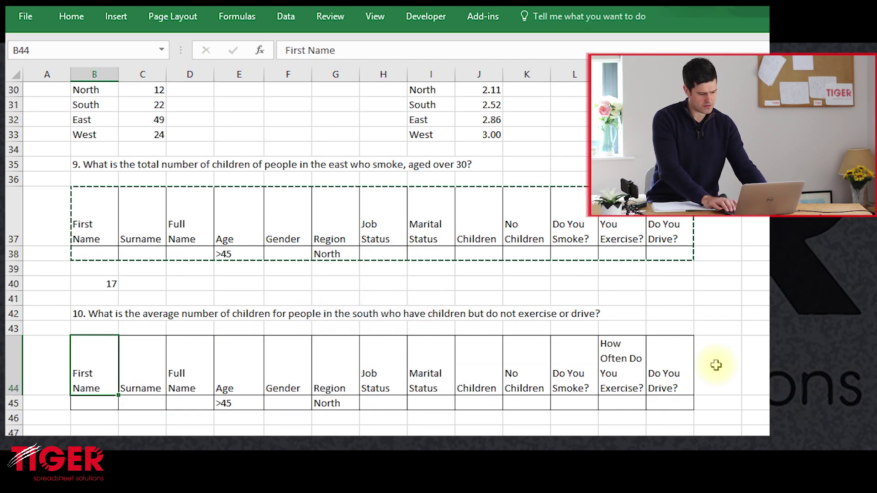
# Start a DAVERAGE formula in B47, below the question 10 criteria table
pyautogui.press('Down')
pyautogui.press('Down')
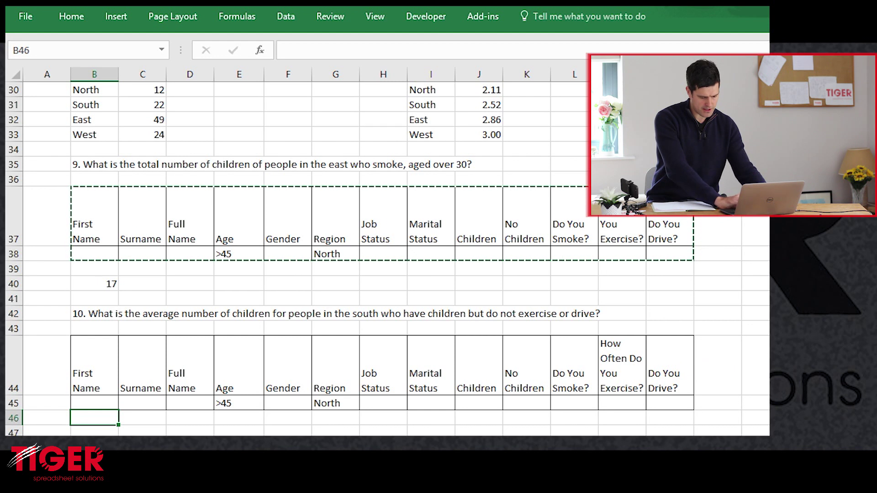
pyautogui.scroll(-2, 388, 259)
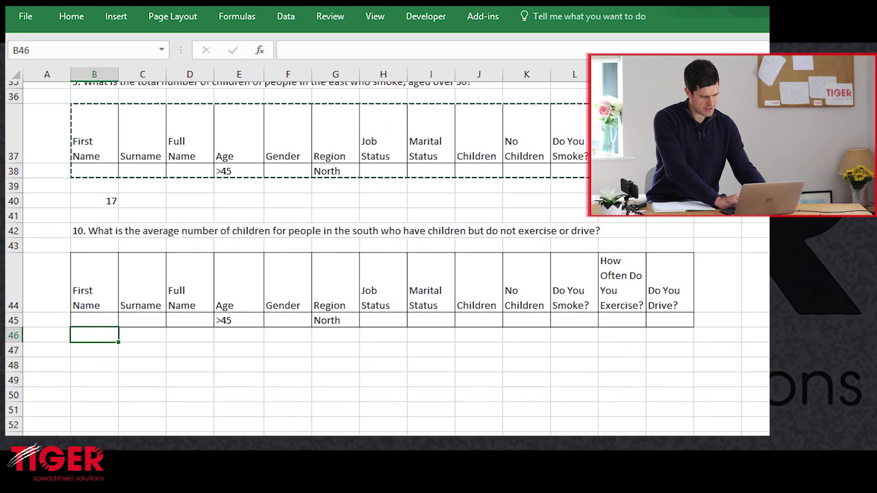
pyautogui.click(109, 347)
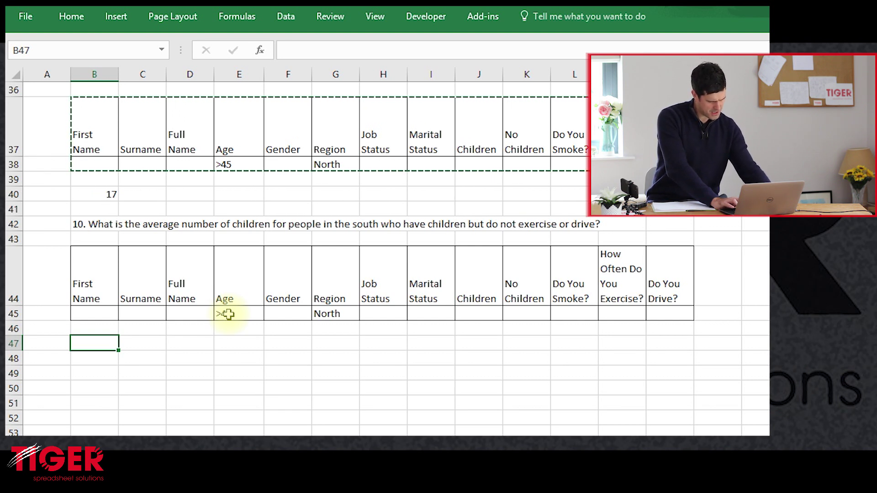
pyautogui.press('Escape')
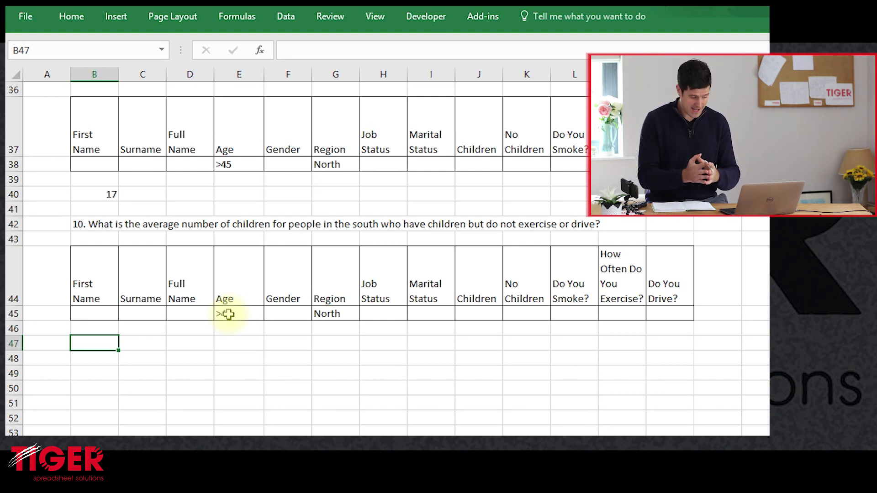
pyautogui.write('=da')
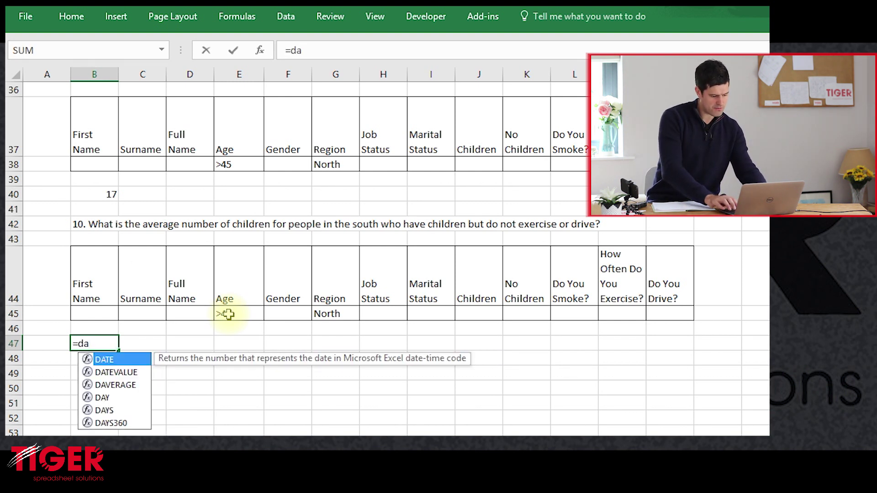
pyautogui.press('Down')
pyautogui.press('Down')
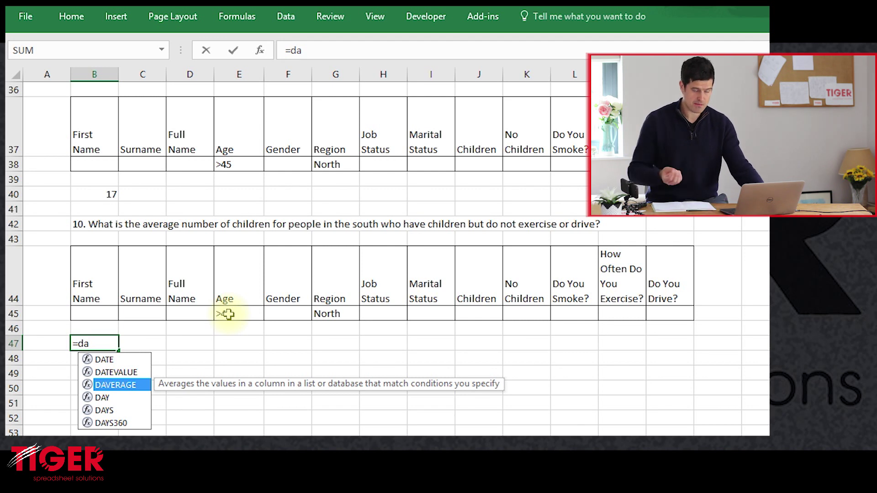
pyautogui.press('Tab')
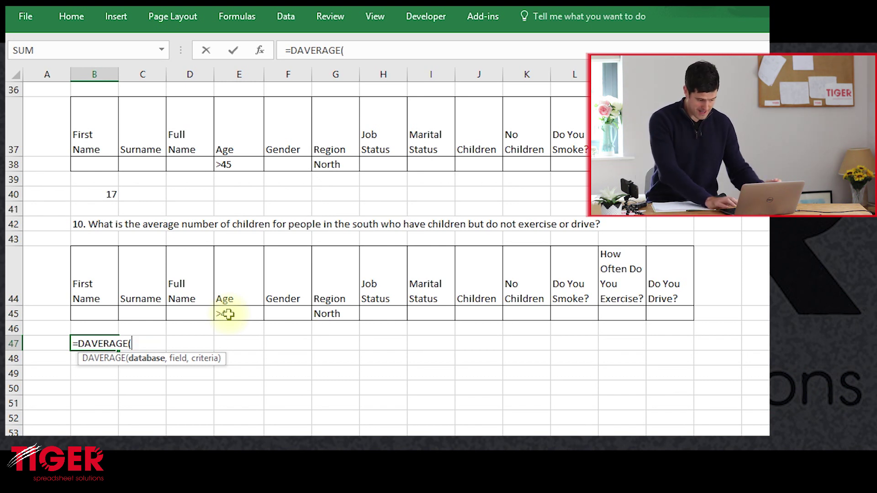
# Set the DAVERAGE formula's database argument to Data!B5:N255 and continue to the field argument on the Analysis sheet
pyautogui.hotkey('ctrl', 'pageup')
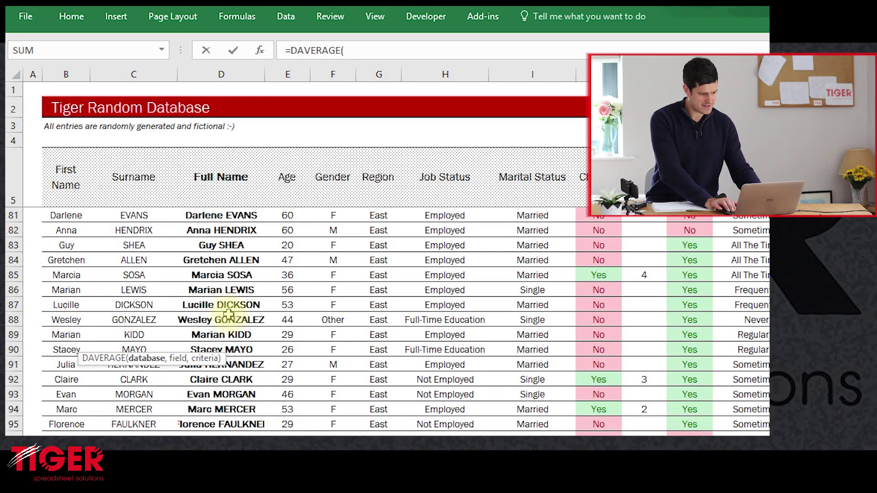
pyautogui.press('Up')
pyautogui.press('Right')
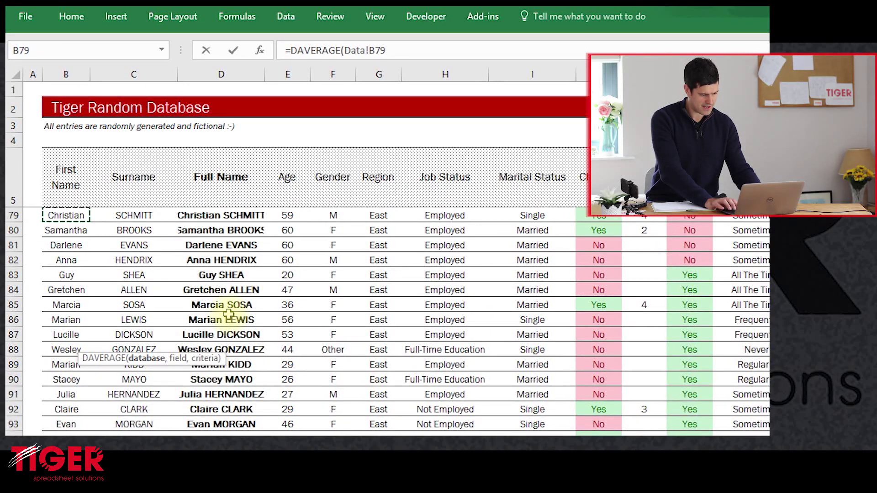
pyautogui.hotkey('ctrl', 'Up')
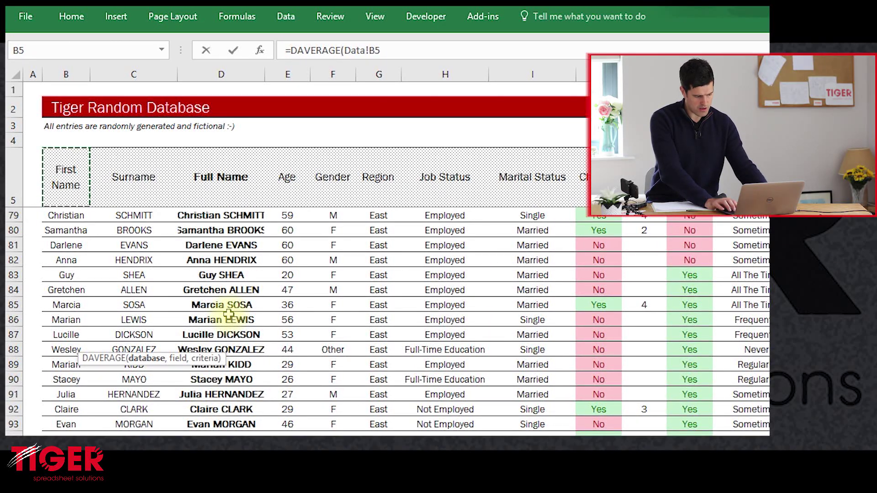
pyautogui.hotkey('ctrl', 'shift', 'Right')
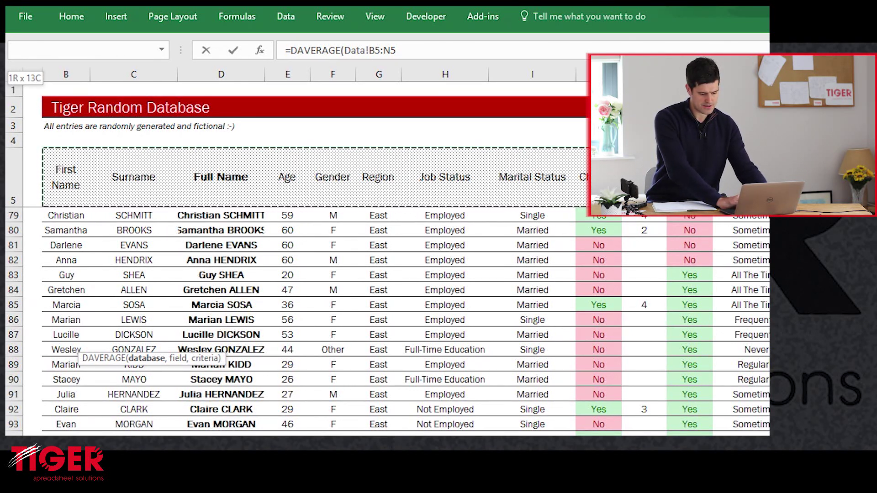
pyautogui.hscroll(1, 228, 315)
pyautogui.hscroll(3, 397, 292)
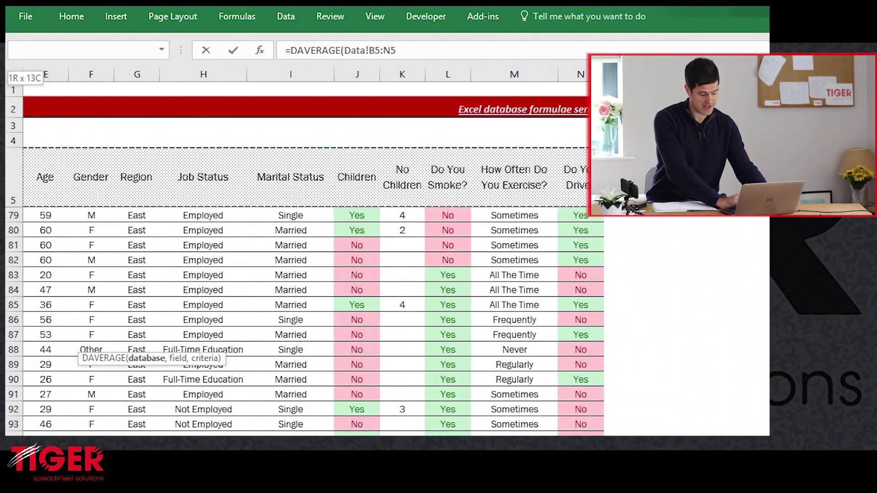
pyautogui.hotkey('ctrl', 'shift', 'Down')
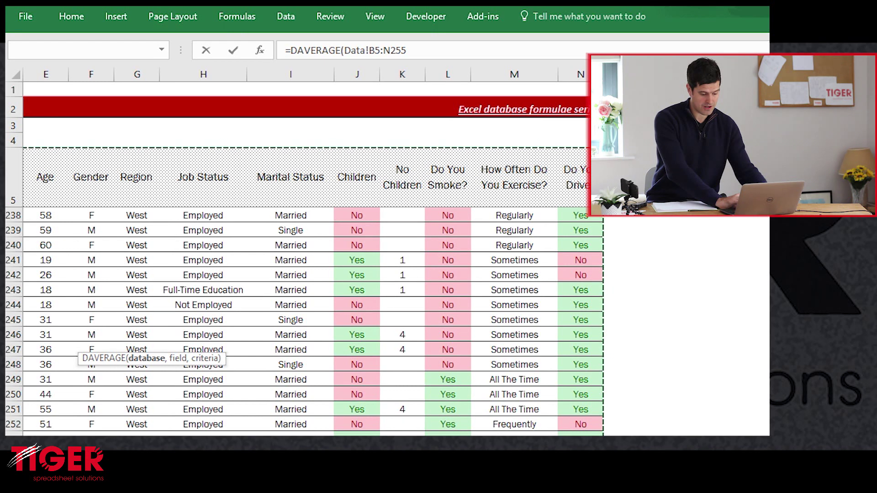
pyautogui.hscroll(-4, 397, 293)
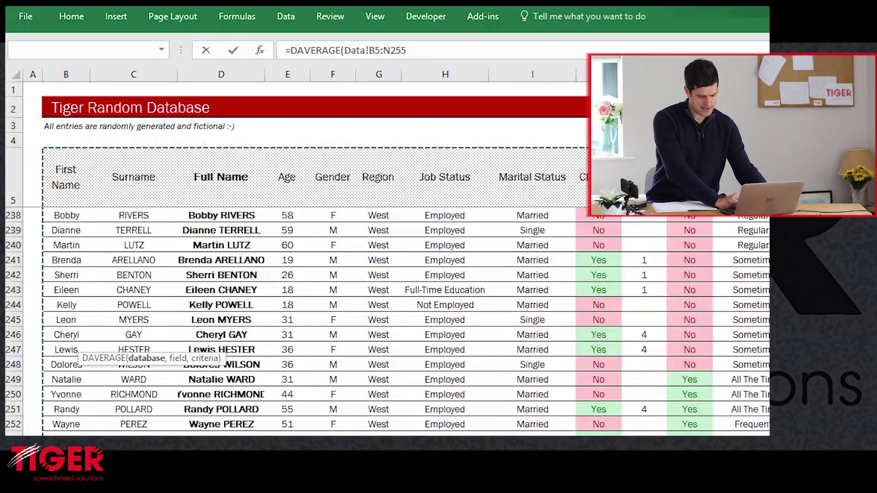
pyautogui.scroll(-3, 397, 292)
pyautogui.write(',')
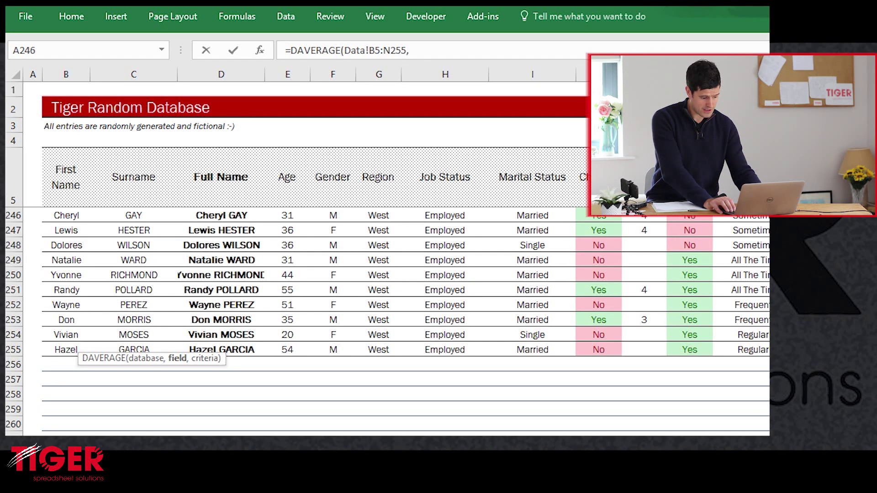
pyautogui.hotkey('ctrl', 'pageup')
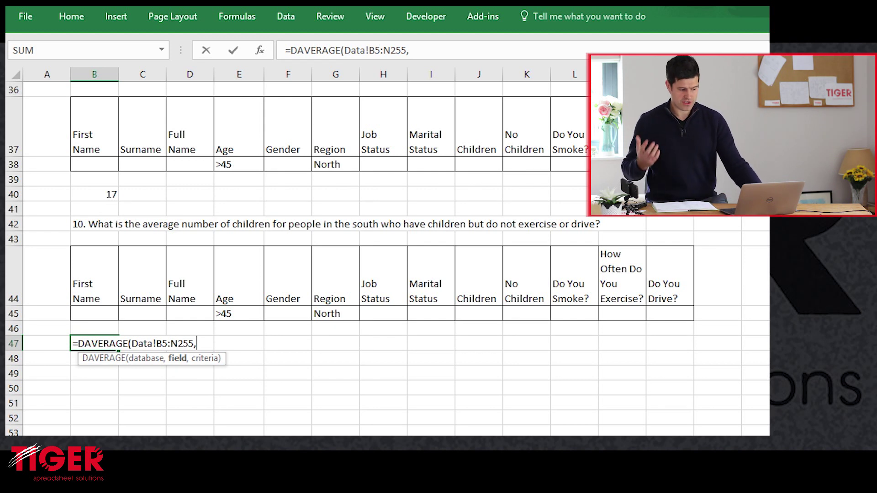
# Complete the DAVERAGE formula in B47 with the field "No Children" and the absolute criteria range Analysis!$B$44:$N$45
pyautogui.write('"')
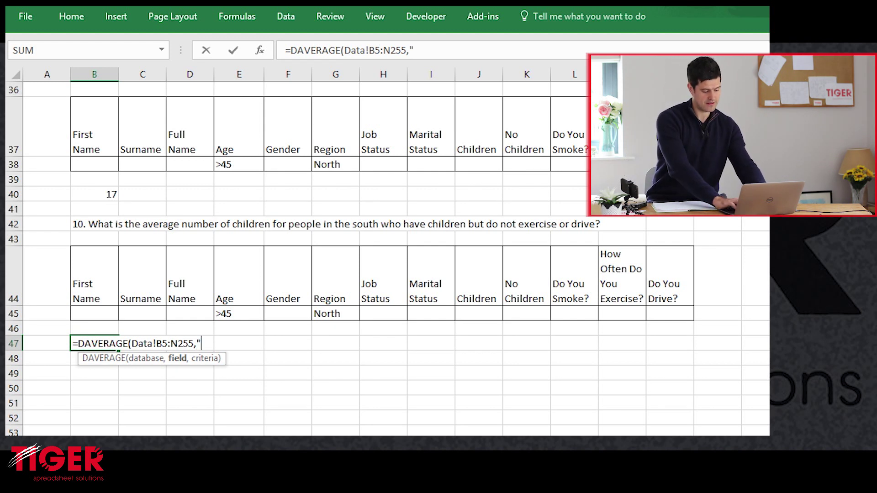
pyautogui.write('No Children')
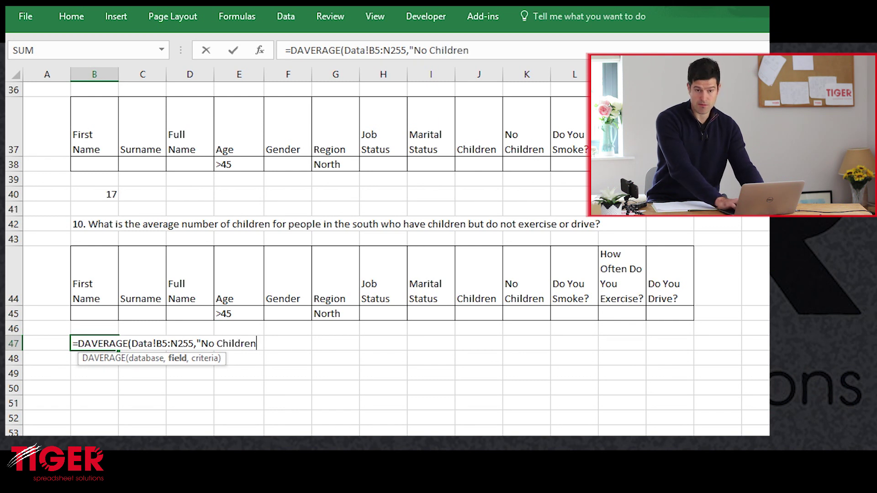
pyautogui.write('",')
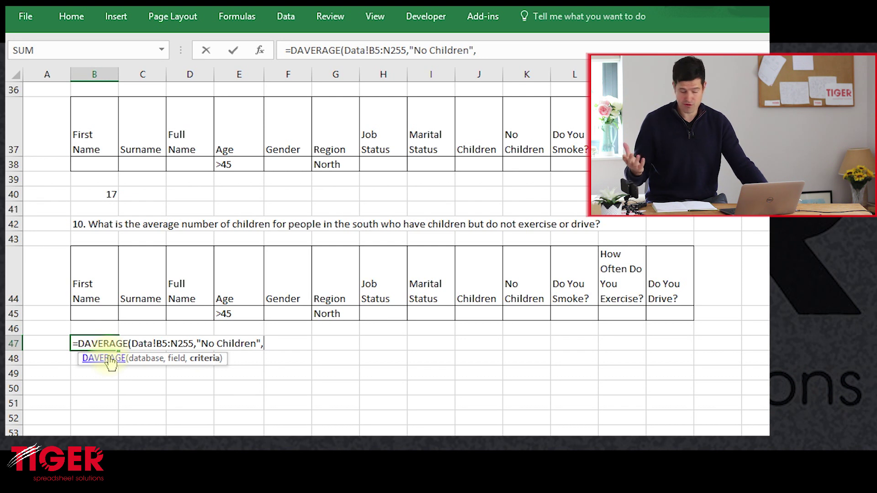
pyautogui.moveTo(83, 279); pyautogui.dragTo(669, 315)
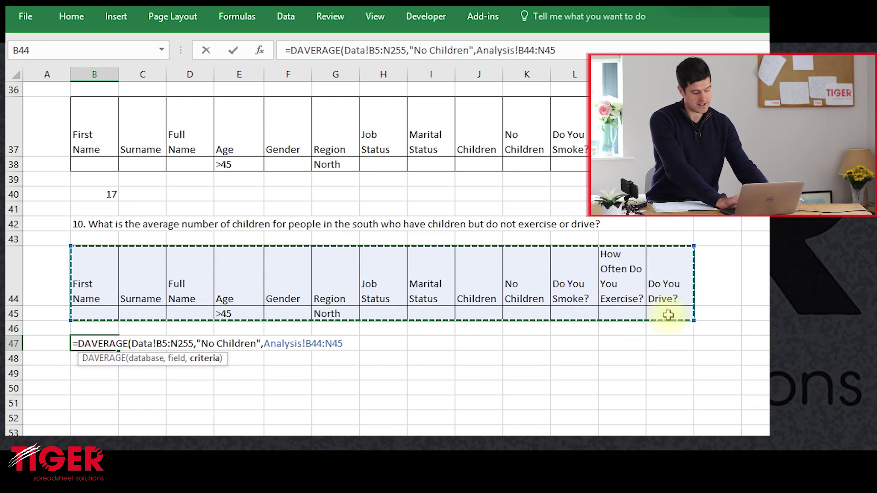
pyautogui.press('F4')
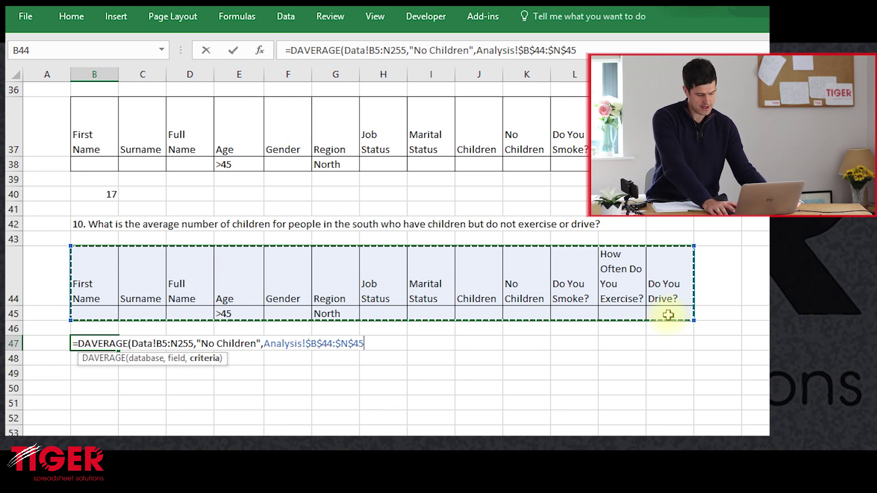
pyautogui.press('Return')
pyautogui.press('Up')
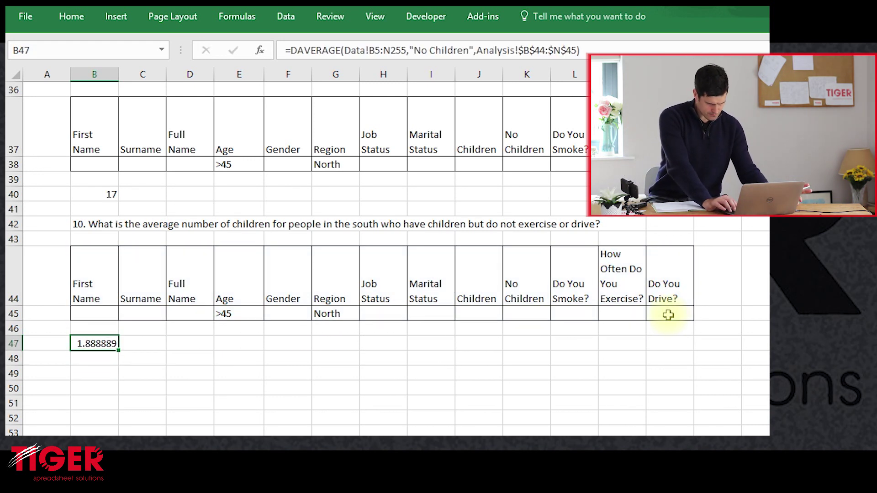
# Clear the copied Age and Region criteria from row 45 of the question 10 table
pyautogui.press('Up')
pyautogui.press('Down')
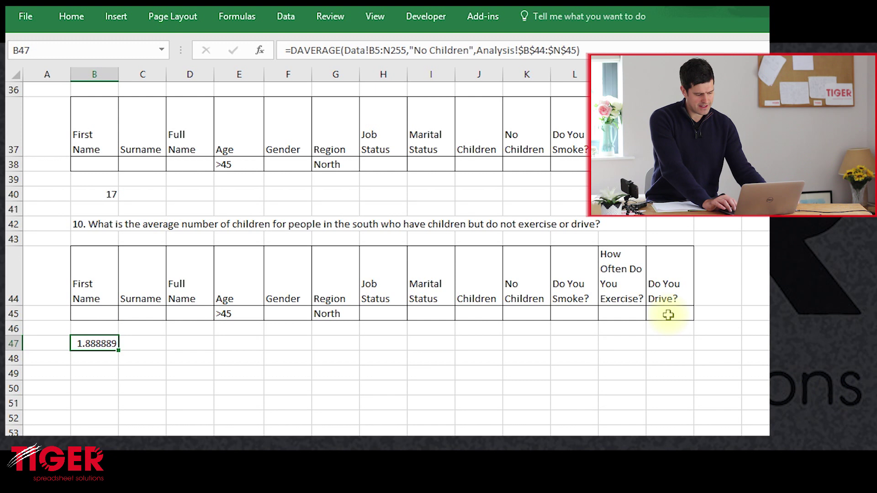
pyautogui.press('Up')
pyautogui.press('Up')
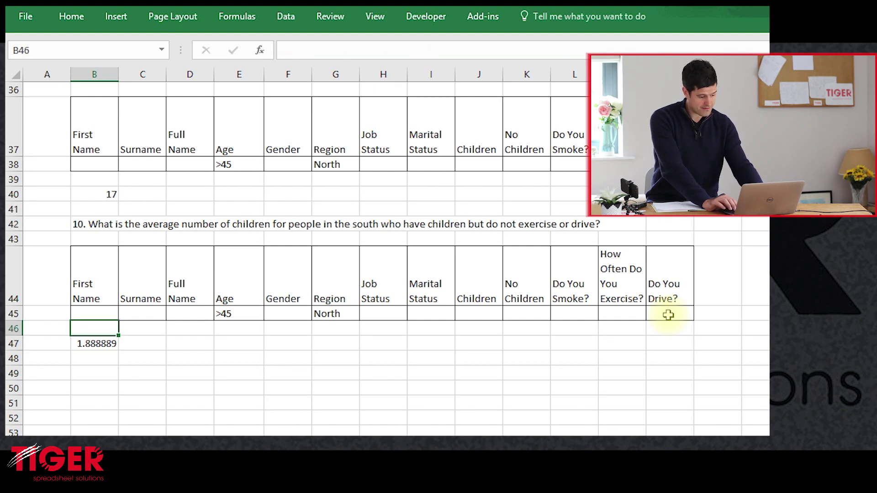
pyautogui.press('Right')
pyautogui.press('Right')
pyautogui.press('Right')
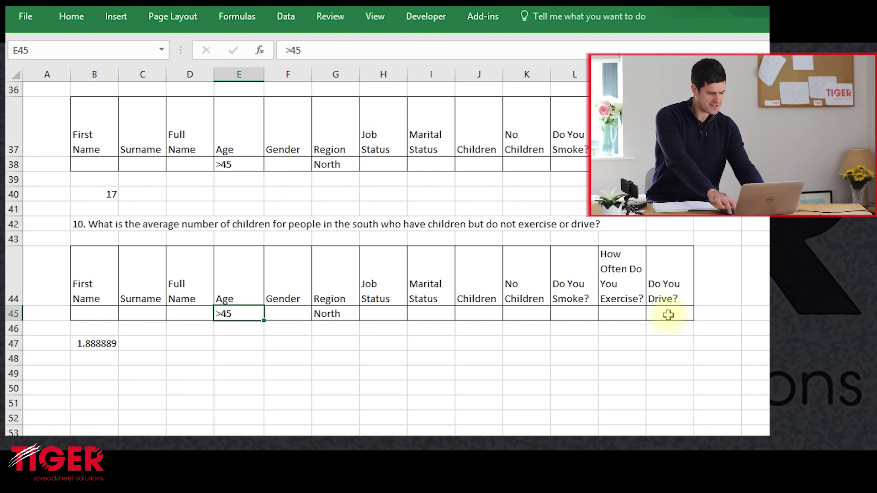
pyautogui.press('Delete')
pyautogui.press('Right')
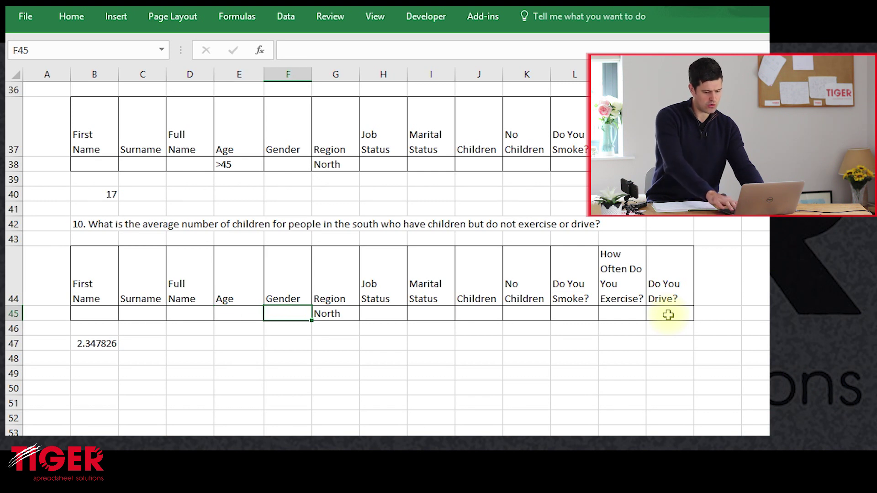
pyautogui.press('Right')
pyautogui.press('Delete')
pyautogui.press('Down')
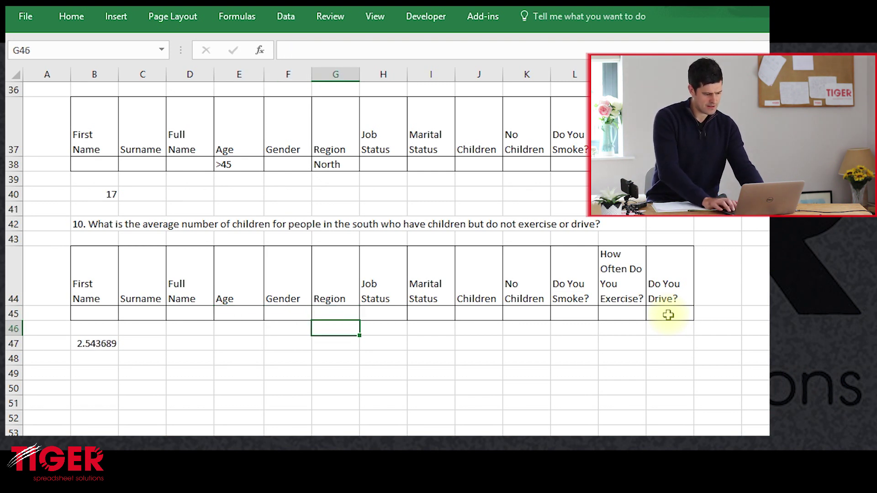
# Review the DAVERAGE formula in B47 and the empty criteria row B45:N45
pyautogui.press('Left')
pyautogui.press('Left')
pyautogui.press('Left')
pyautogui.press('Left')
pyautogui.press('Left')
pyautogui.press('Down')
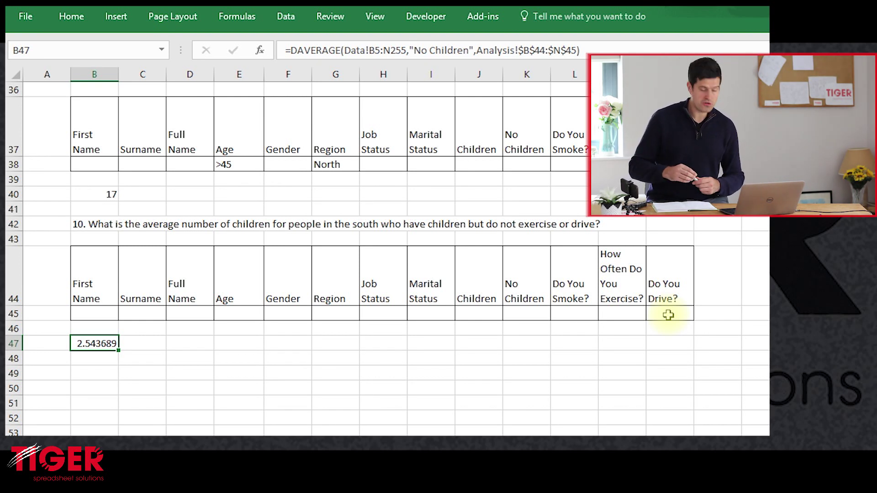
pyautogui.click(668, 315)
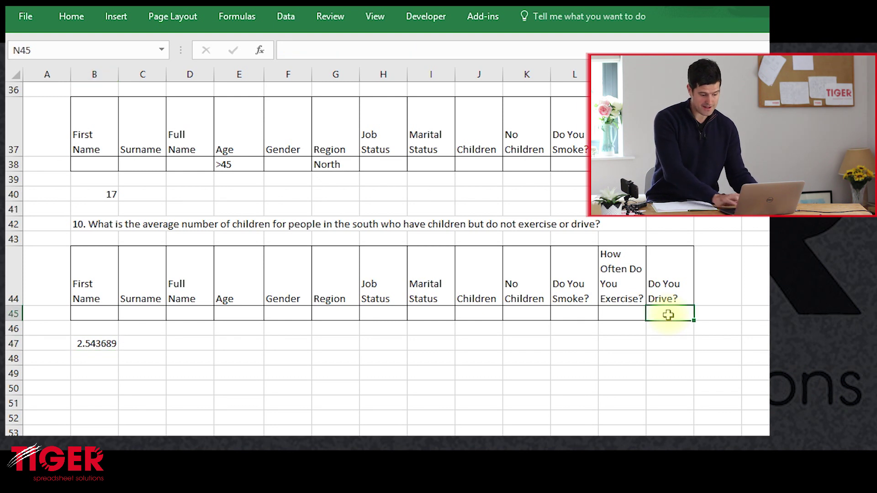
pyautogui.hotkey('shift', 'Left')
pyautogui.hotkey('shift', 'Left')
pyautogui.hotkey('shift', 'Left')
pyautogui.hotkey('shift', 'Left')
pyautogui.hotkey('shift', 'Left')
pyautogui.hotkey('shift', 'Left')
pyautogui.hotkey('shift', 'Left')
pyautogui.hotkey('shift', 'Left')
pyautogui.hotkey('shift', 'Left')
pyautogui.hotkey('shift', 'Left')
pyautogui.hotkey('shift', 'Left')
pyautogui.hotkey('shift', 'Left')
pyautogui.hotkey('shift', 'Left')
pyautogui.hotkey('shift', 'Right')
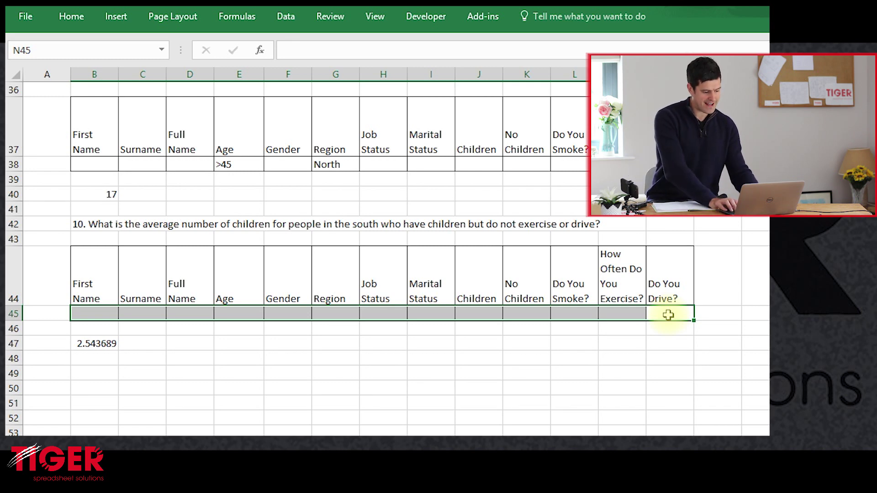
# On the Data sheet, enter a check formula in K4 that averages the No Children column, K6:K255
pyautogui.hotkey('ctrl', 'pageup')
pyautogui.hotkey('ctrl', 'pagedown')
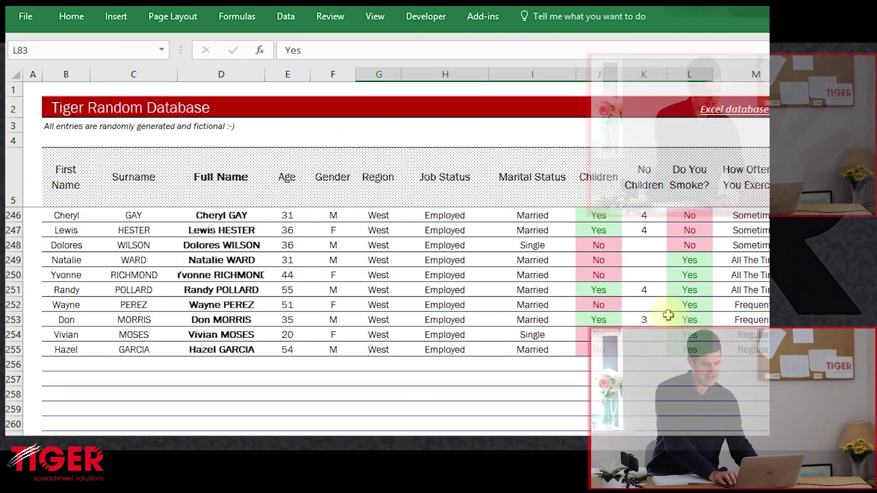
pyautogui.hotkey('ctrl', 'pagedown')
pyautogui.click(642, 134)
pyautogui.write('=')
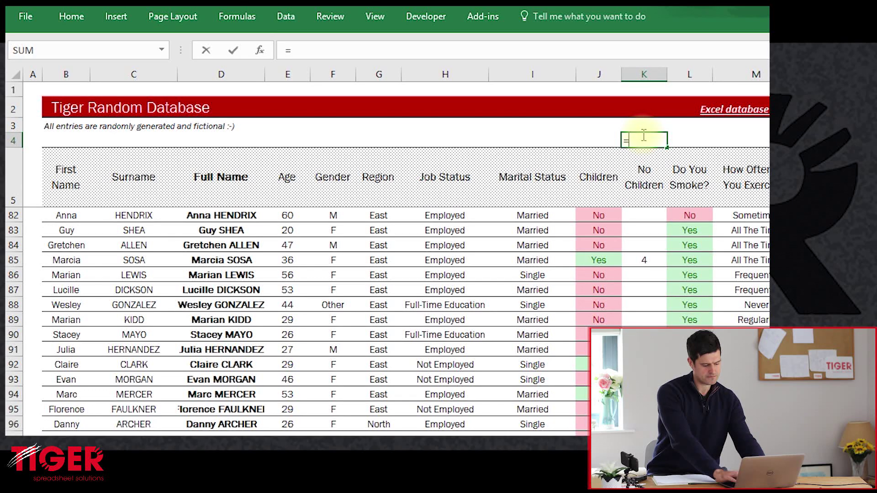
pyautogui.write('average(')
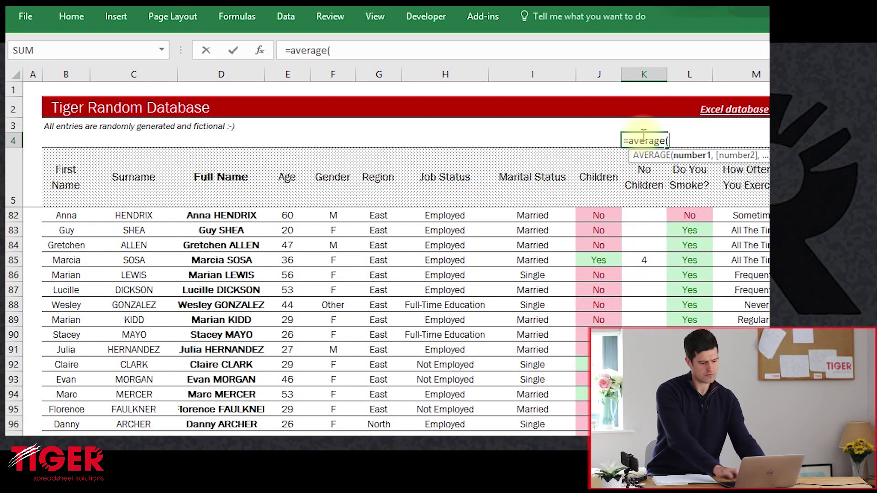
pyautogui.press('Down')
pyautogui.press('Down')
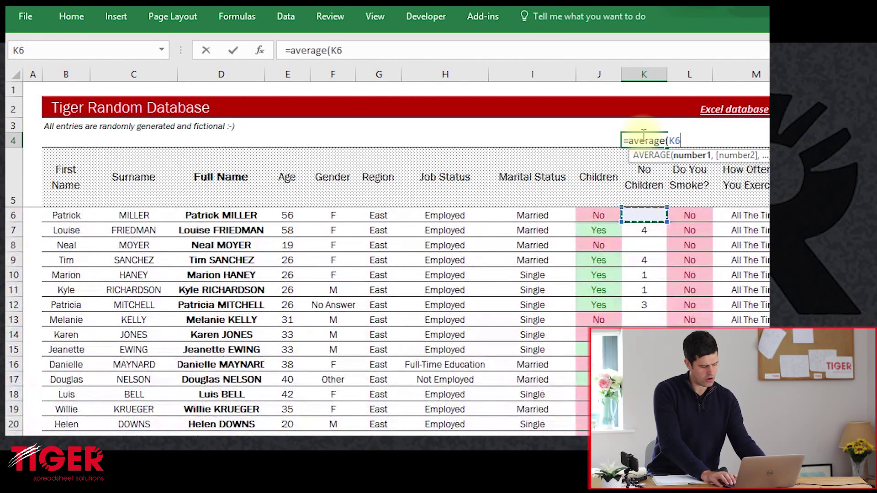
pyautogui.hotkey('ctrl', 'shift', 'Down')
pyautogui.press('Return')
pyautogui.click(637, 137)
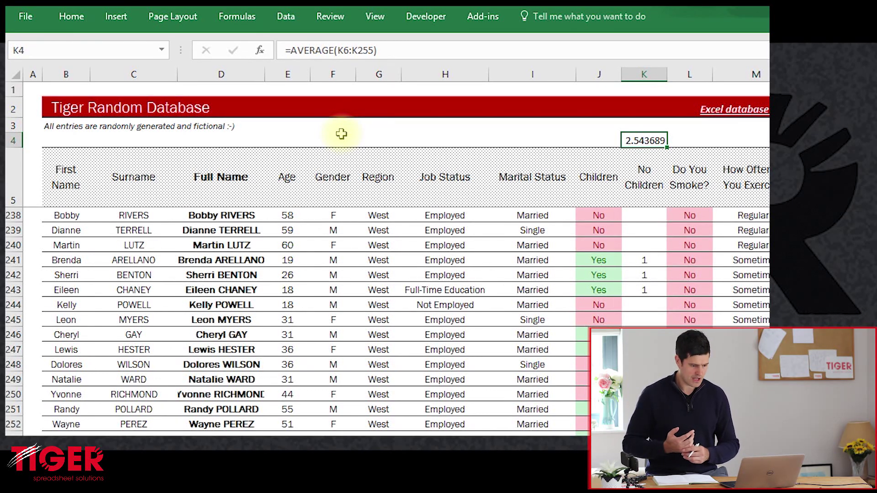
# Compare the check average with the DAVERAGE result in B47, delete the formula in Data K4 and return to the Analysis sheet
pyautogui.hotkey('ctrl', 'pageup')
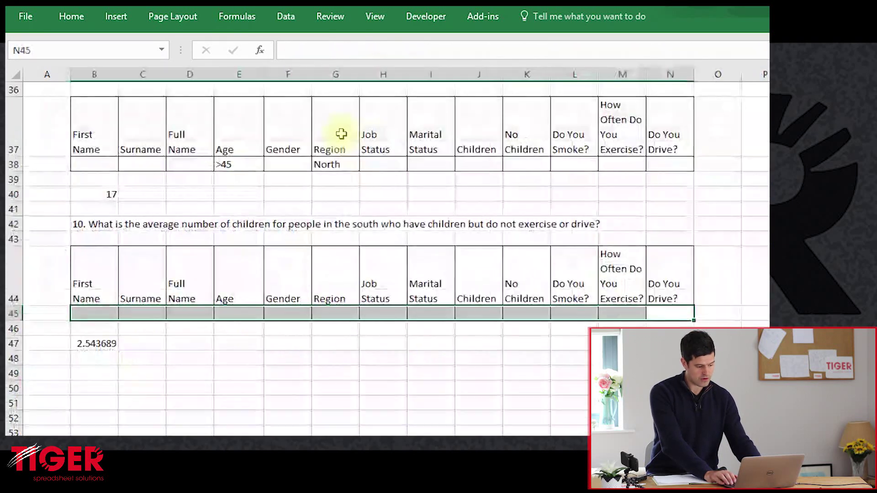
pyautogui.click(98, 347)
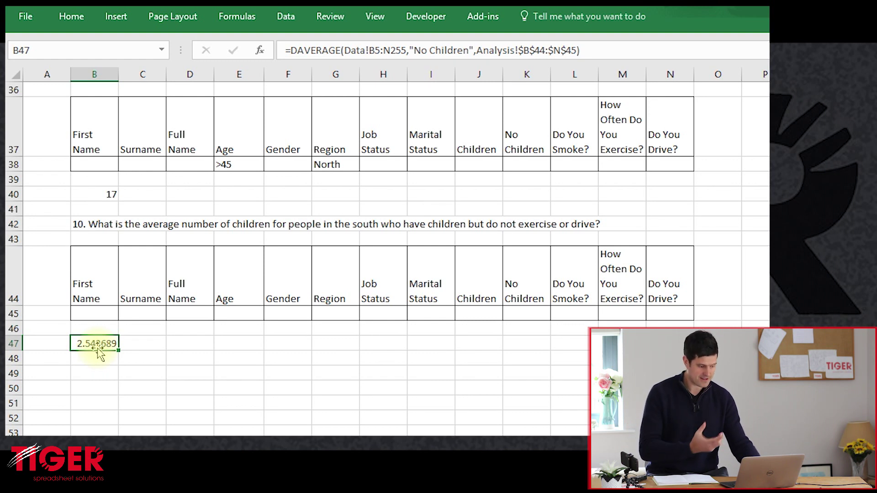
pyautogui.hotkey('ctrl', 'pagedown')
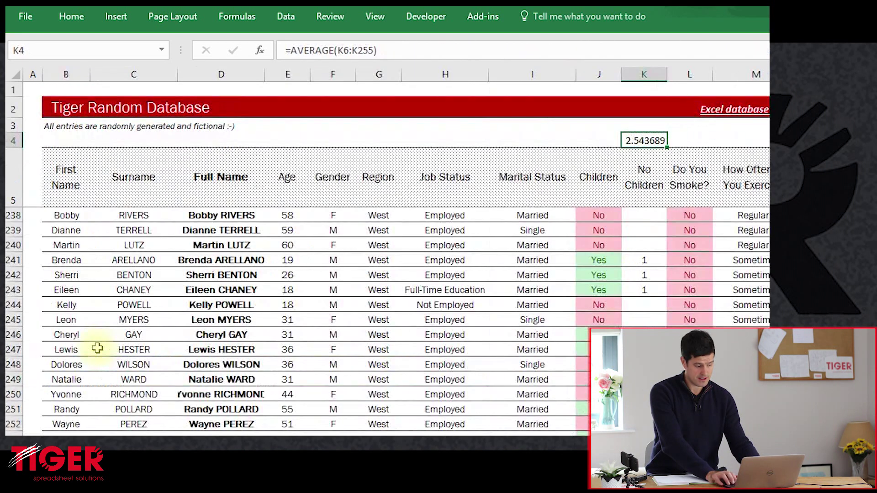
pyautogui.press('Delete')
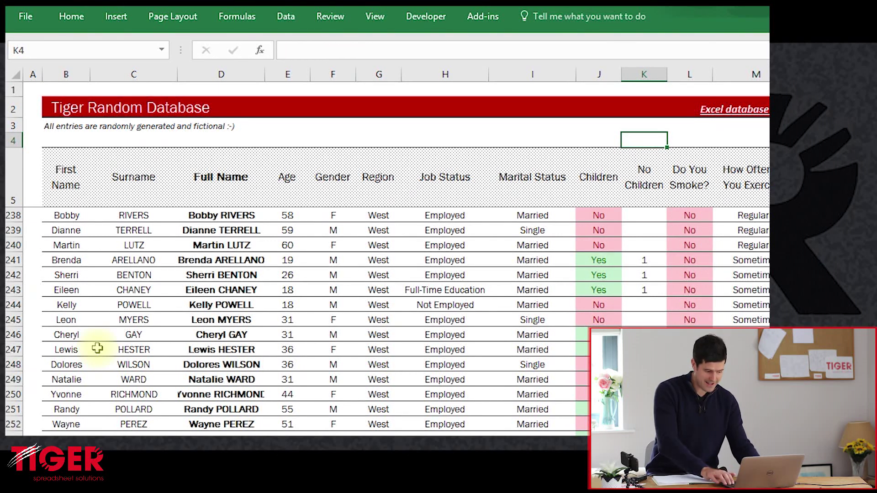
pyautogui.hotkey('ctrl', 'pageup')
pyautogui.hotkey('ctrl', 'pageup')
pyautogui.click(174, 332)
pyautogui.click(354, 331)
pyautogui.click(255, 368)
pyautogui.click(224, 361)
pyautogui.click(217, 348)
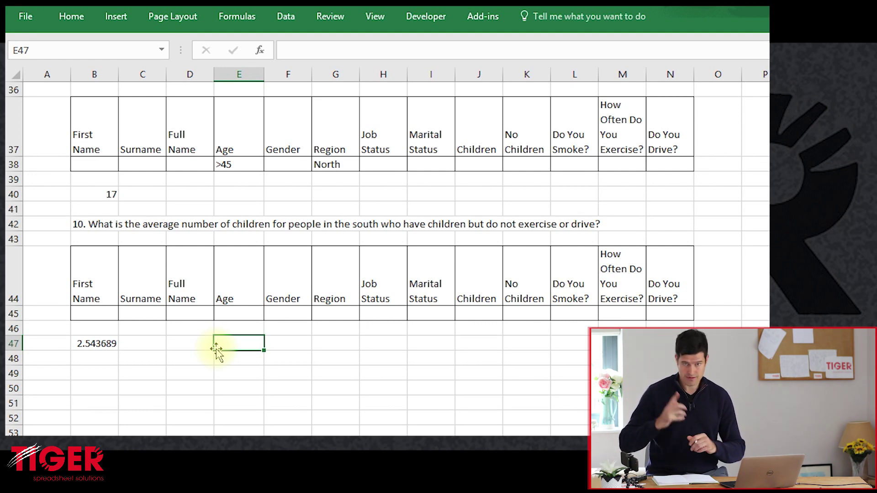
# Enter South as the Region criterion in G45 of the question 10 table
pyautogui.press('Up')
pyautogui.press('Up')
pyautogui.press('Up')
pyautogui.press('Right')
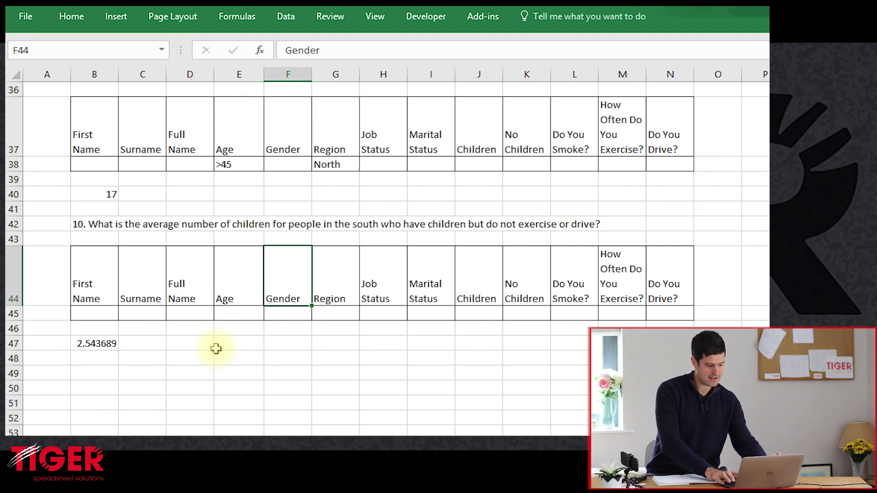
pyautogui.press('Down')
pyautogui.press('Right')
pyautogui.write('South')
pyautogui.press('Return')
pyautogui.press('Up')
# Look through the How Often Do You Exercise? column on the Data sheet for the entry that describes people who do not exercise
pyautogui.press('Right')
pyautogui.press('Right')
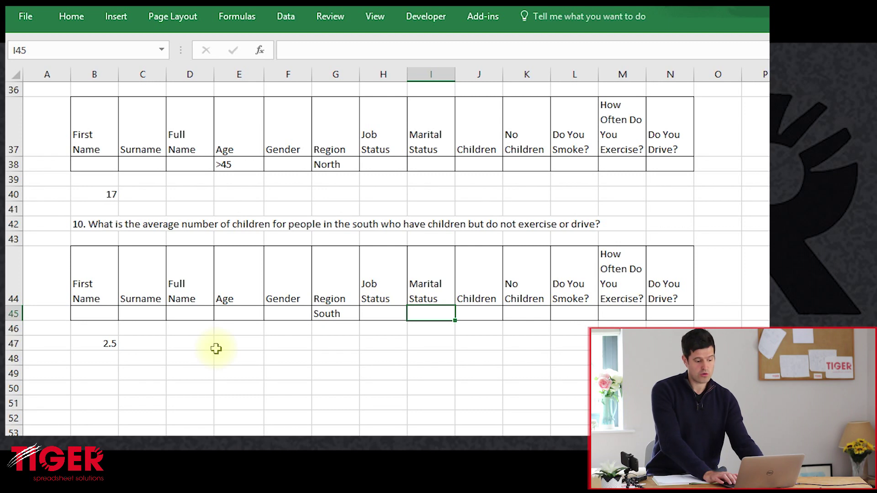
pyautogui.press('Right')
pyautogui.press('Right')
pyautogui.press('Right')
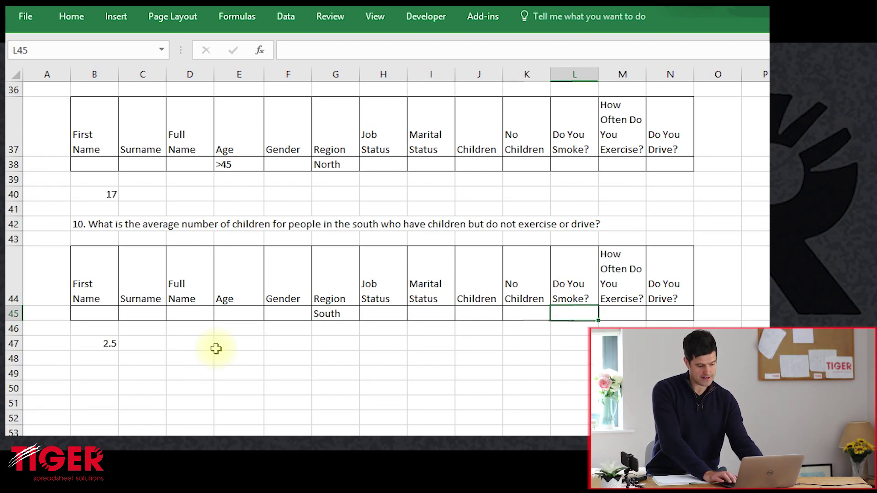
pyautogui.press('Left')
pyautogui.press('Up')
pyautogui.hotkey('ctrl', 'pageup')
pyautogui.press('Down')
pyautogui.press('Down')
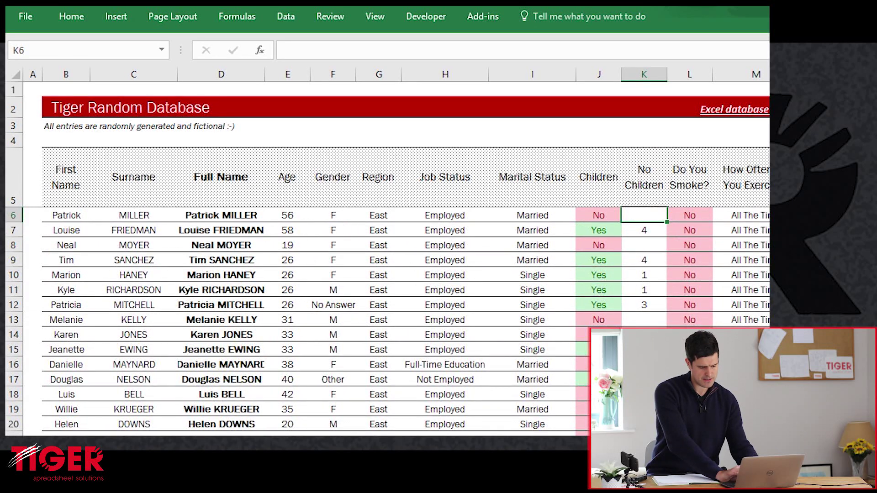
pyautogui.hscroll(4, 500, 326)
pyautogui.click(499, 326)
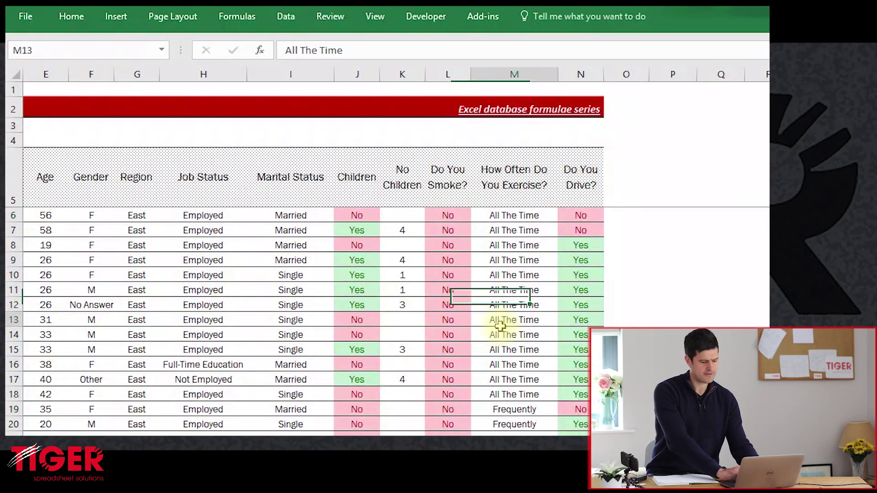
pyautogui.press('Down')
pyautogui.press('Down')
pyautogui.press('Down')
pyautogui.press('Down')
pyautogui.press('Down')
pyautogui.press('Down')
pyautogui.press('Down')
pyautogui.press('Down')
pyautogui.press('Down')
pyautogui.press('Down')
pyautogui.press('Down')
pyautogui.press('Down')
pyautogui.press('Down')
pyautogui.press('Down')
pyautogui.press('Down')
pyautogui.press('Down')
pyautogui.press('Down')
pyautogui.press('Down')
pyautogui.press('Down')
pyautogui.press('Down')
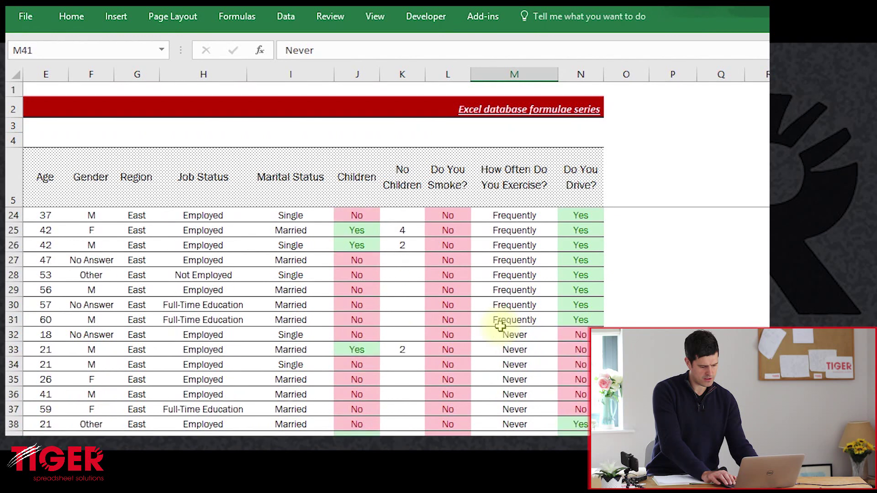
pyautogui.press('Up')
pyautogui.press('Up')
pyautogui.press('Up')
pyautogui.press('Up')
# Enter Never as the How Often Do You Exercise? criterion in M45 on the Analysis sheet
pyautogui.hotkey('ctrl', 'pagedown')
pyautogui.hotkey('ctrl', 'pagedown')
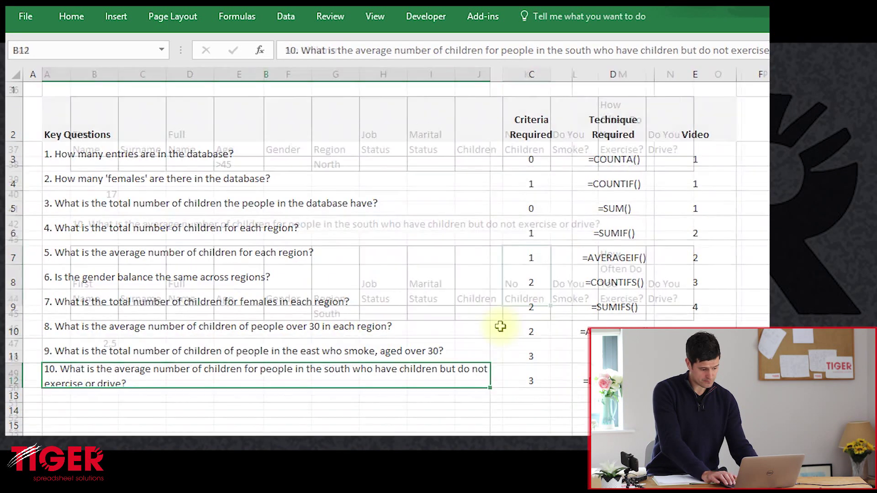
pyautogui.press('Down')
pyautogui.press('Right')
pyautogui.press('Right')
pyautogui.press('Right')
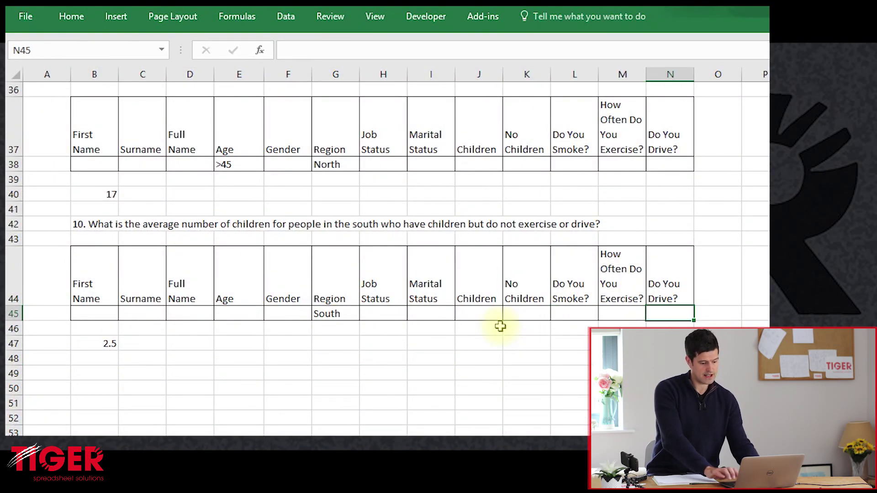
pyautogui.press('Left')
pyautogui.write('Never')
pyautogui.press('Return')
pyautogui.press('Up')
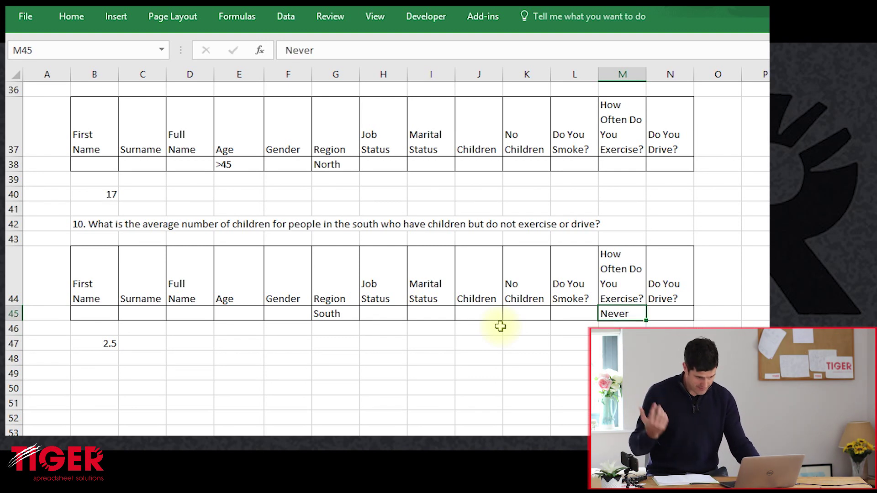
# Check the Do You Drive? entries on the Data sheet and enter No as that criterion in N45 on the Analysis sheet
pyautogui.hotkey('ctrl', 'pageup')
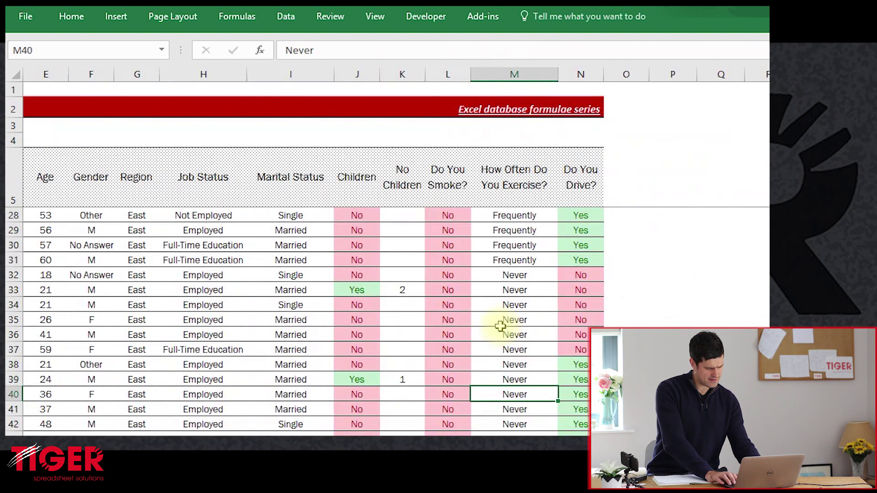
pyautogui.press('Up')
pyautogui.press('Up')
pyautogui.press('Right')
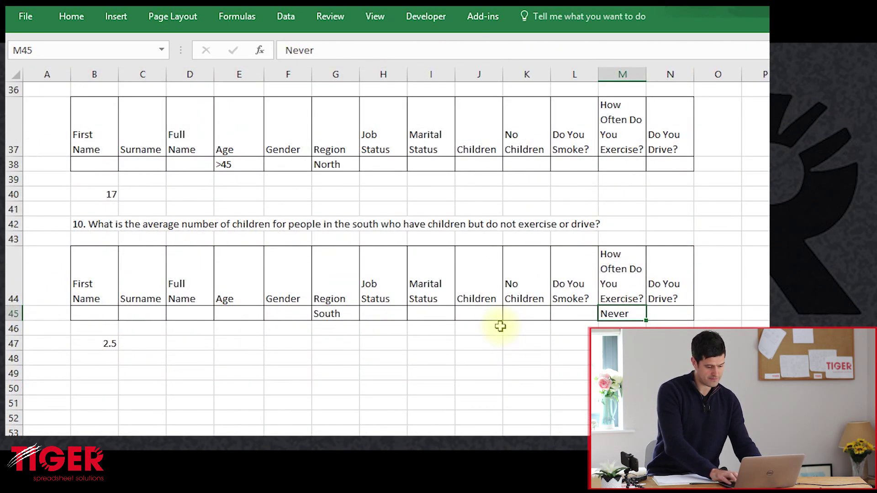
pyautogui.press('Right')
pyautogui.write('No')
pyautogui.press('Return')
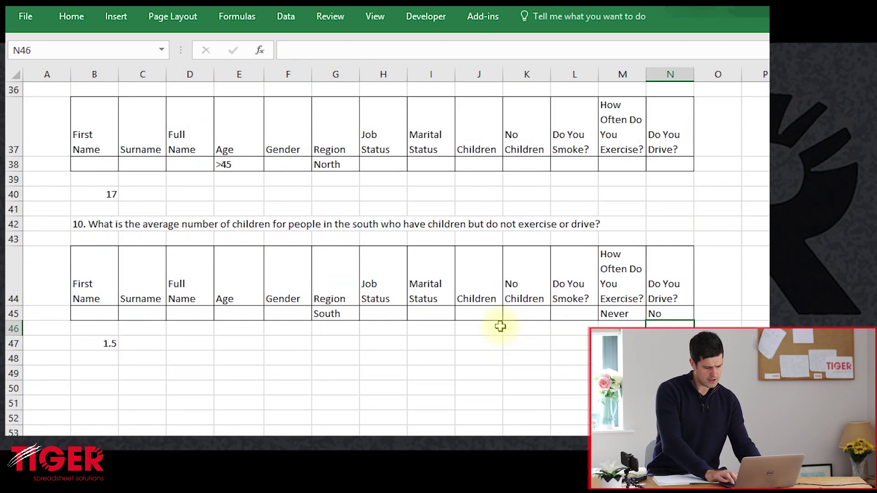
# Review the criteria across row 45 of the question 10 table, from Region to Do You Drive?
pyautogui.press('Up')
pyautogui.press('Left')
pyautogui.press('Left')
pyautogui.press('Left')
pyautogui.press('Left')
pyautogui.press('Left')
pyautogui.press('Left')
pyautogui.press('Left')
pyautogui.press('Right')
pyautogui.press('Right')
pyautogui.press('Right')
pyautogui.press('Right')
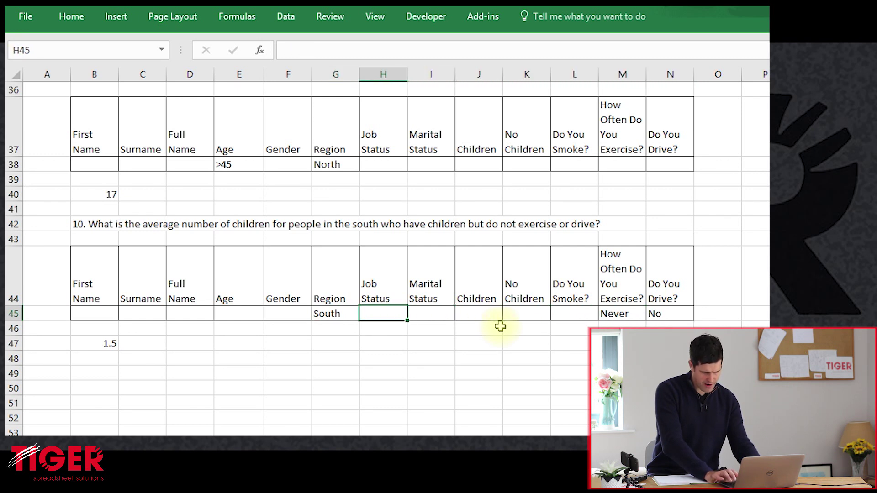
pyautogui.press('Right')
pyautogui.press('Right')
pyautogui.press('Right')
pyautogui.press('Left')
pyautogui.press('Left')
pyautogui.press('Left')
pyautogui.press('Left')
pyautogui.press('Left')
pyautogui.press('Left')
pyautogui.press('Left')
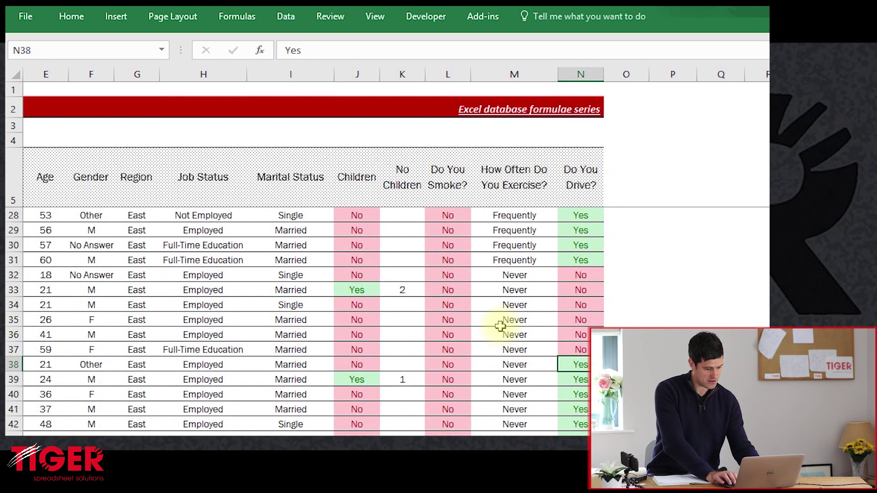
# Look across the Do You Drive?, How Often Do You Exercise? and Region columns on the Data sheet to identify the sort fields
pyautogui.press('Left')
pyautogui.press('Right')
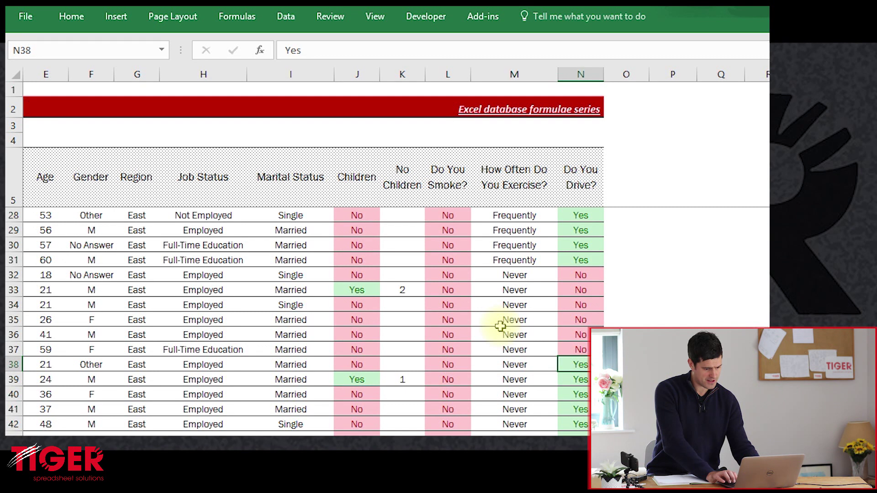
pyautogui.press('Left')
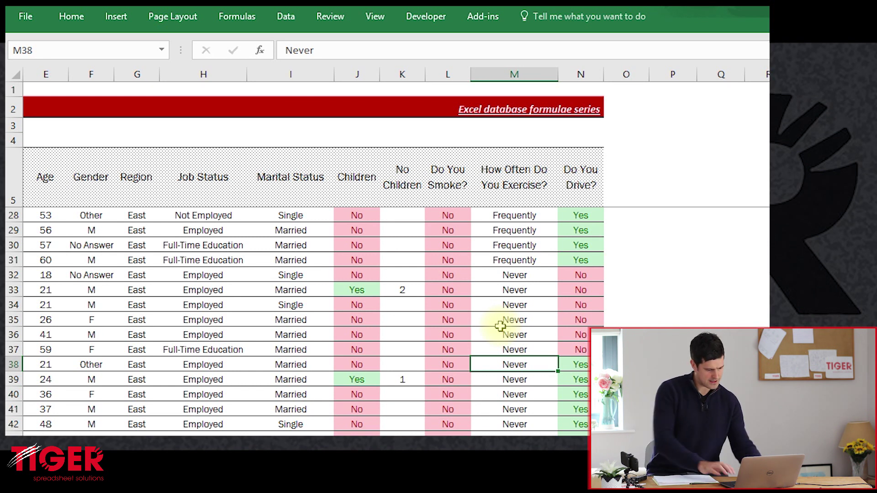
pyautogui.press('Left')
pyautogui.press('Left')
pyautogui.press('Left')
pyautogui.press('Left')
pyautogui.press('Left')
pyautogui.press('Left')
pyautogui.press('Left')
pyautogui.press('Left')
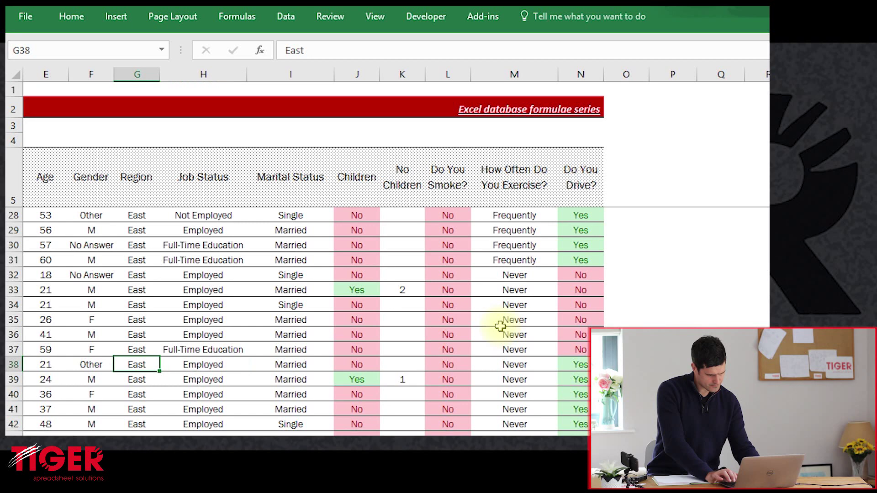
# Select the whole database on the Data sheet, from the First Name header in B5 through the last record
pyautogui.hotkey('ctrl', 'Up')
pyautogui.press('Left')
pyautogui.press('Left')
pyautogui.press('Left')
pyautogui.press('Left')
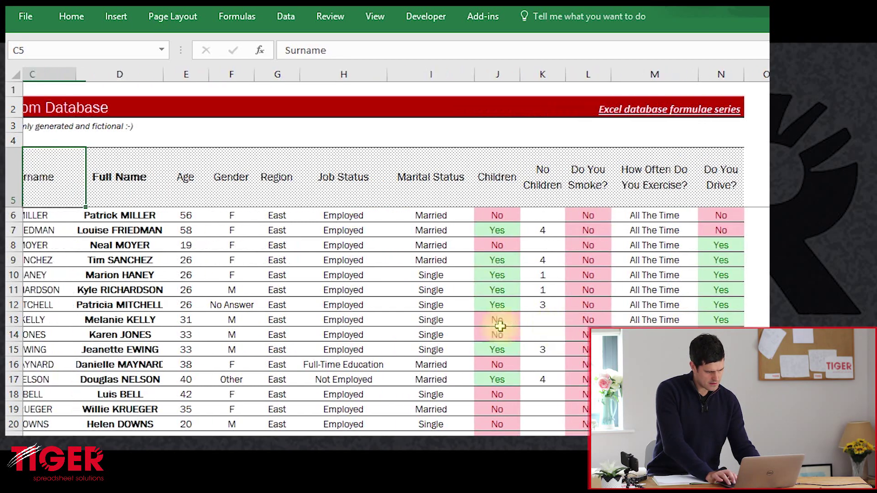
pyautogui.press('Right')
pyautogui.hotkey('ctrl', 'shift', 'Right')
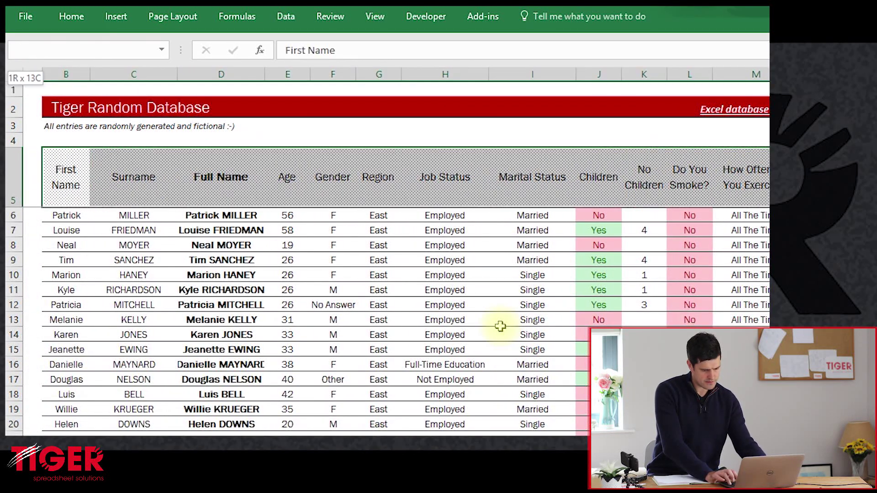
pyautogui.hotkey('ctrl', 'shift', 'Down')
# Open the Sort settings for the selected database and replace the Column L level with Column M
pyautogui.press('alt')
pyautogui.press('a')
pyautogui.press('s')
pyautogui.press('s')
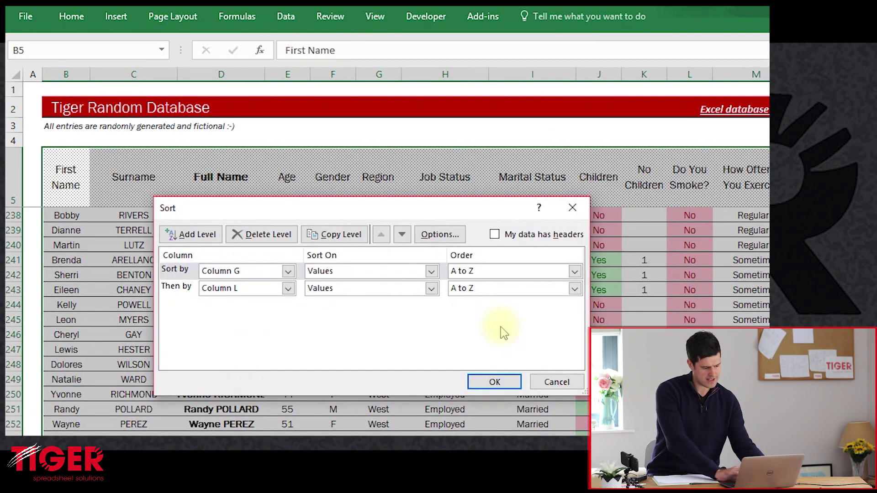
pyautogui.click(174, 288)
pyautogui.click(283, 243)
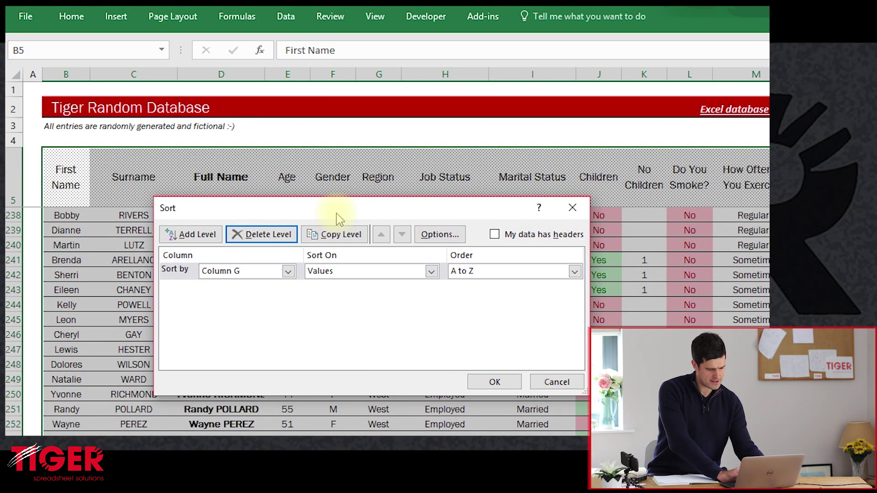
pyautogui.moveTo(337, 213); pyautogui.dragTo(313, 202)
pyautogui.click(181, 224)
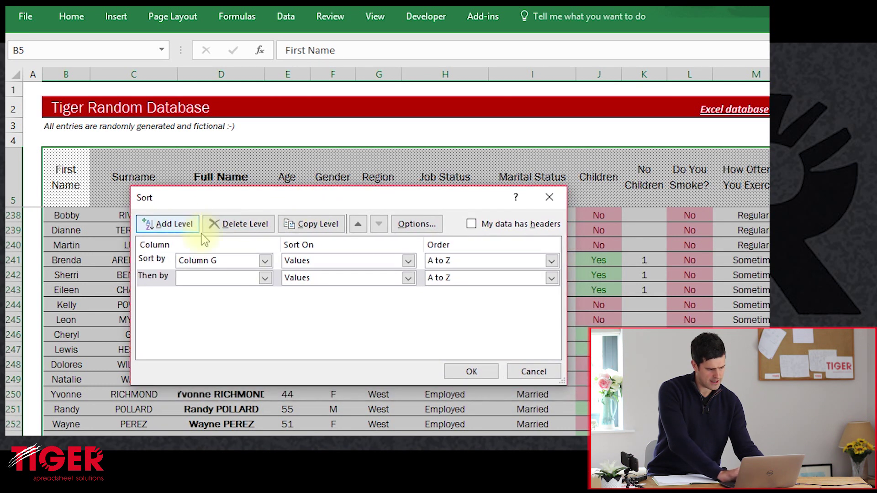
pyautogui.click(265, 279)
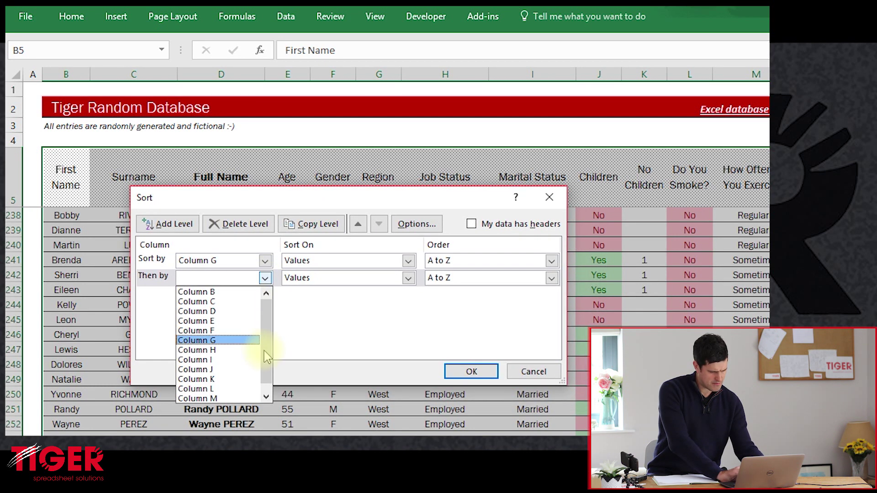
pyautogui.click(233, 397)
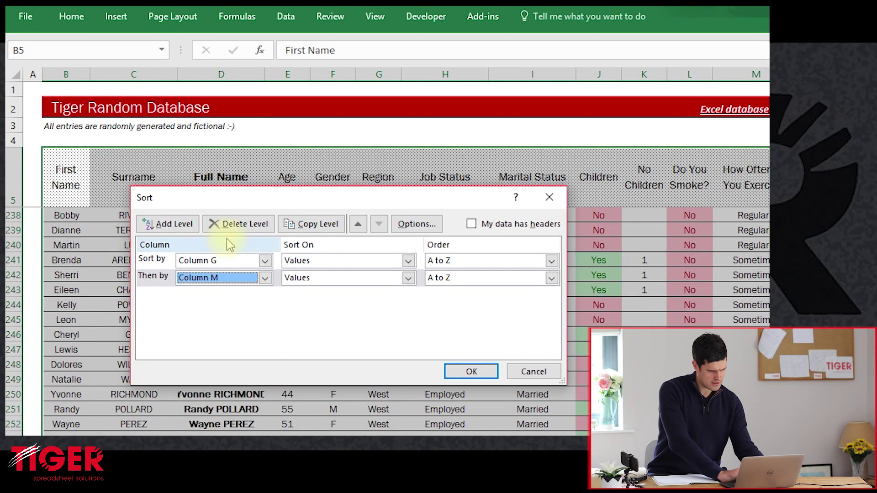
# Try sorting with Column N as the third level and without headers, and undo the sort
pyautogui.click(178, 226)
pyautogui.click(264, 295)
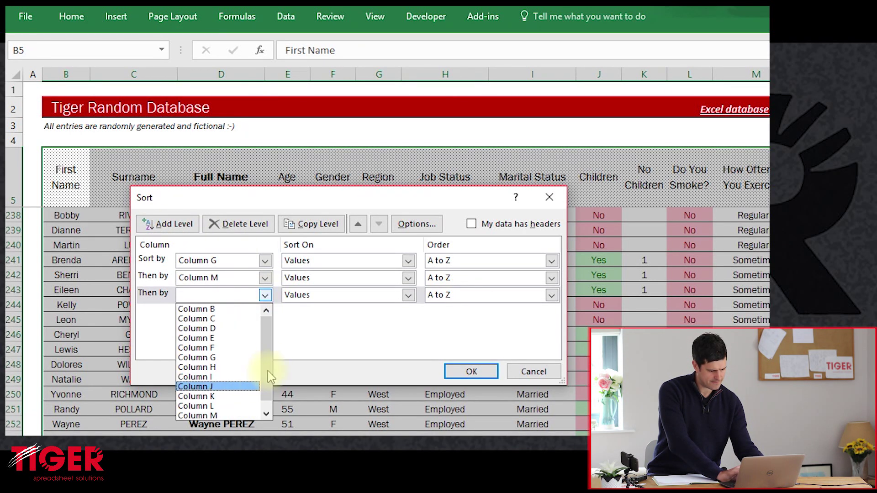
pyautogui.scroll(-1, 264, 380)
pyautogui.click(215, 416)
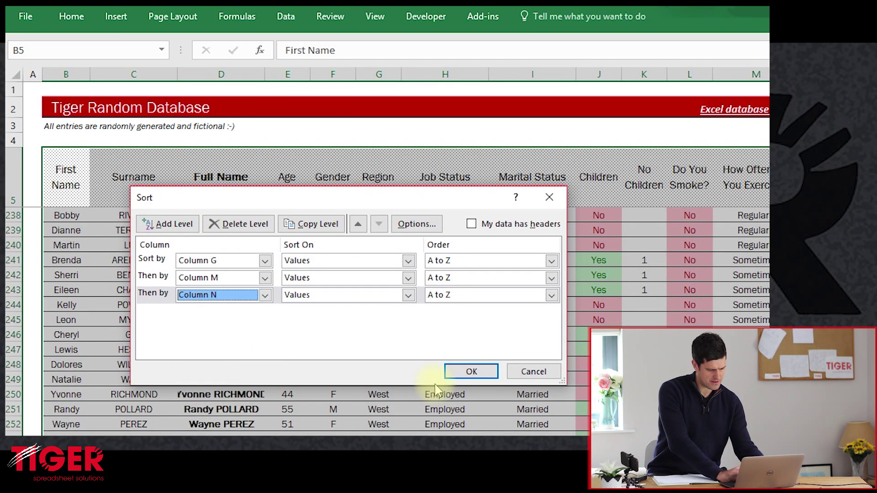
pyautogui.click(478, 372)
pyautogui.click(624, 305)
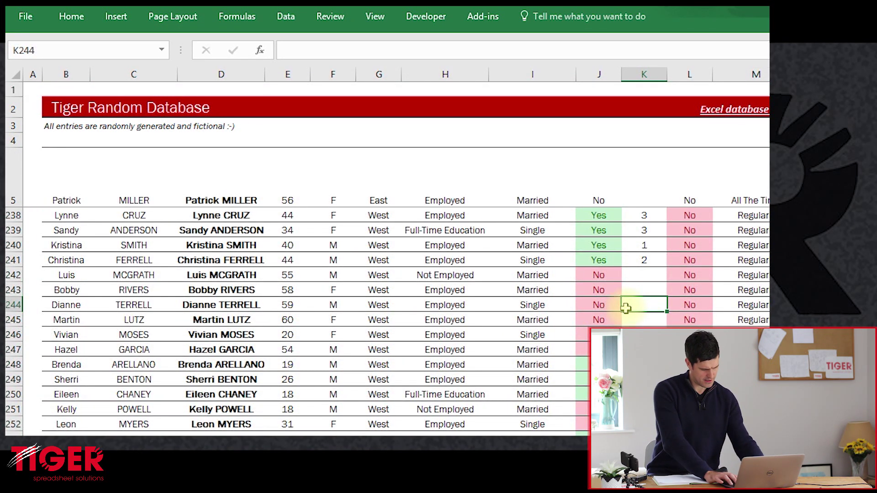
pyautogui.hotkey('ctrl', 'z')
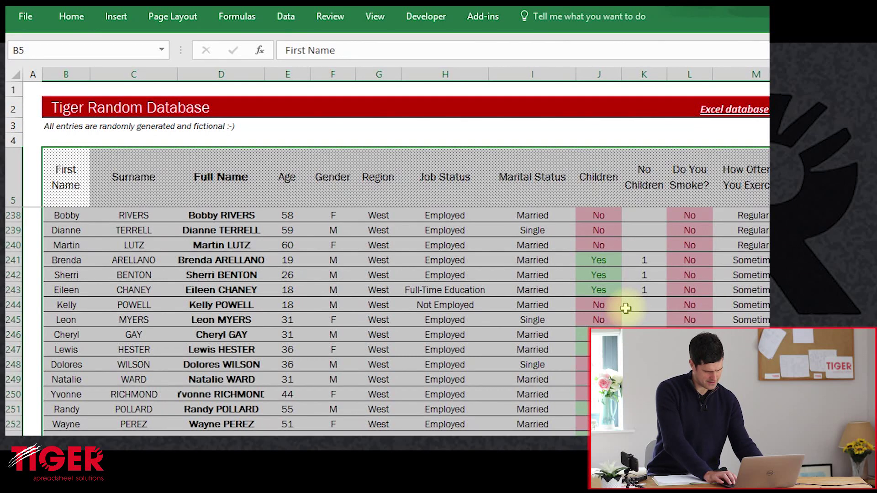
# Reopen the Sort settings for the database and specify that the data has headers
pyautogui.hotkey('alt', 'a')
pyautogui.press('s')
pyautogui.press('s')
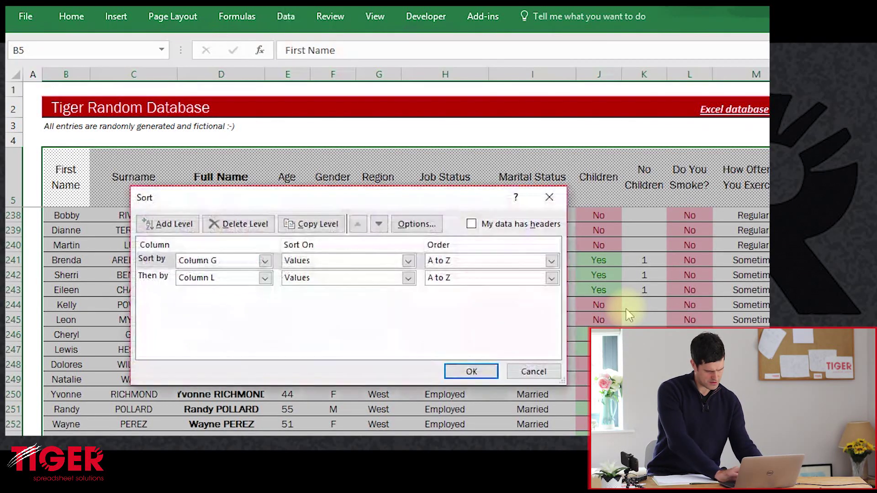
pyautogui.click(474, 227)
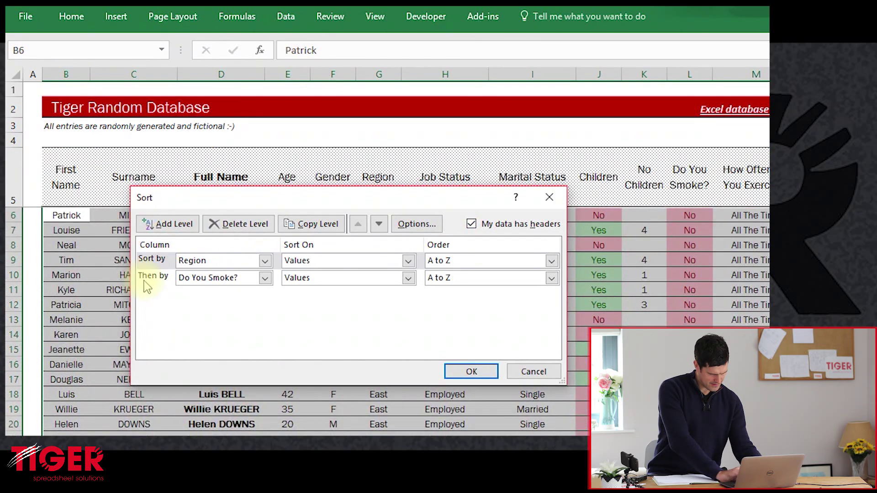
# Replace the Do You Smoke? sort level with How Often Do You Exercise?, sorted A to Z
pyautogui.click(196, 278)
pyautogui.click(237, 224)
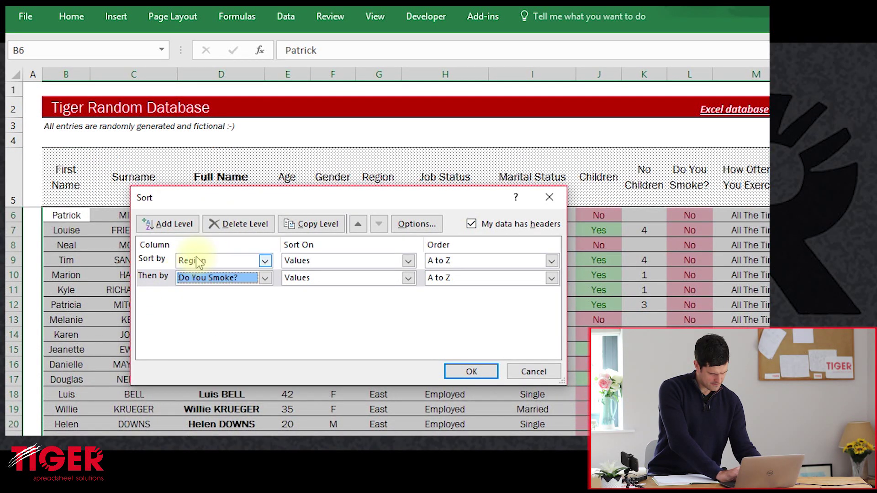
pyautogui.click(151, 278)
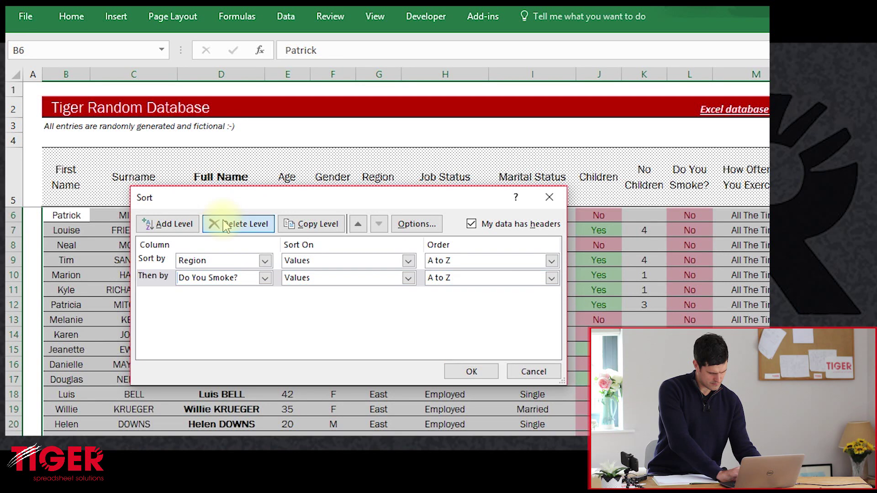
pyautogui.click(226, 224)
pyautogui.click(173, 224)
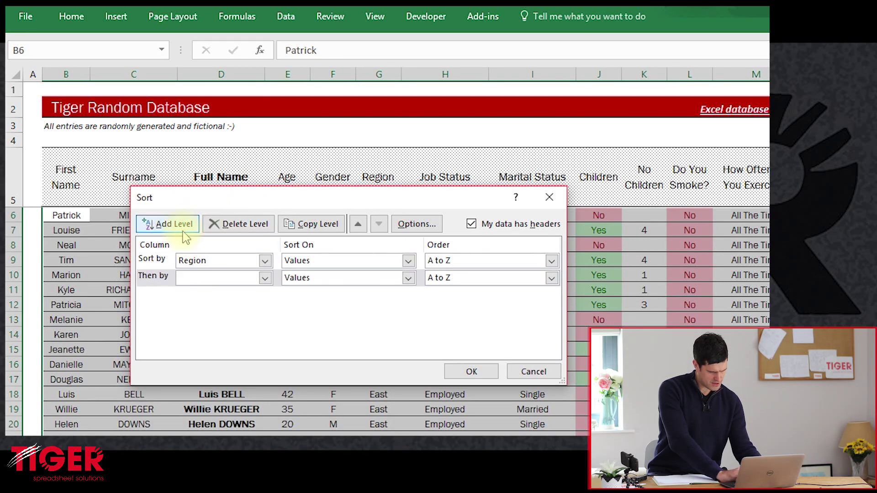
pyautogui.click(265, 278)
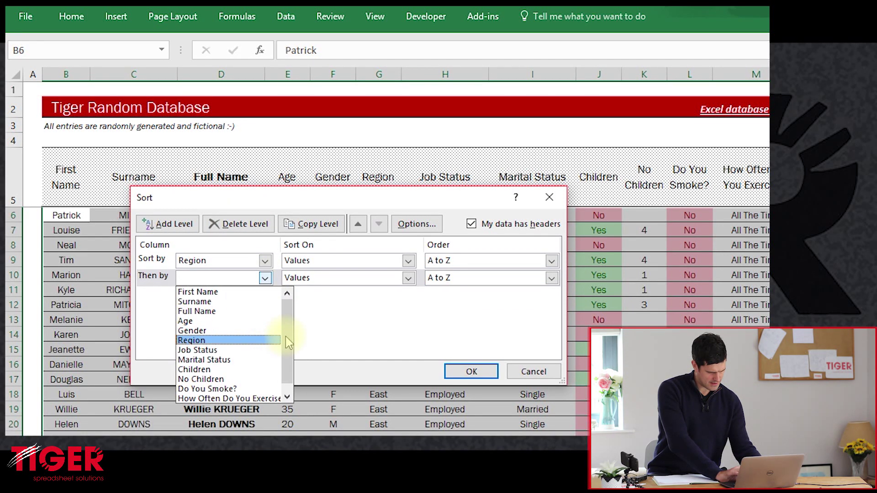
pyautogui.scroll(-1, 285, 338)
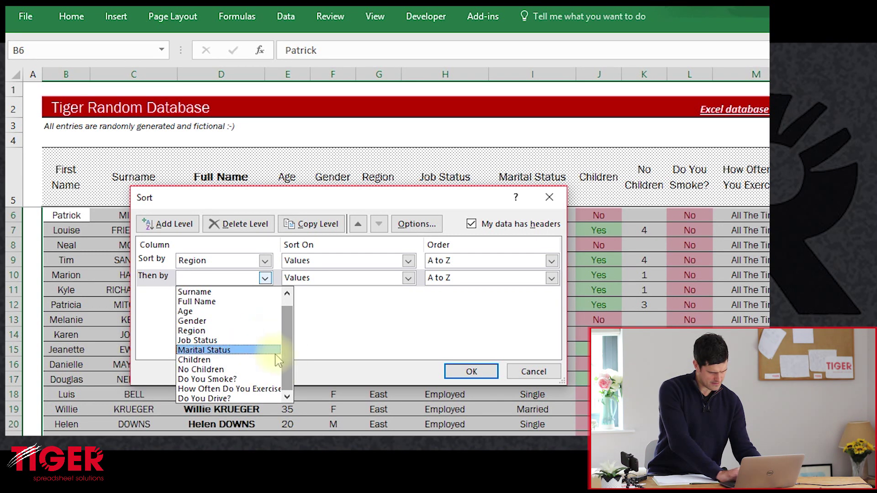
pyautogui.click(263, 388)
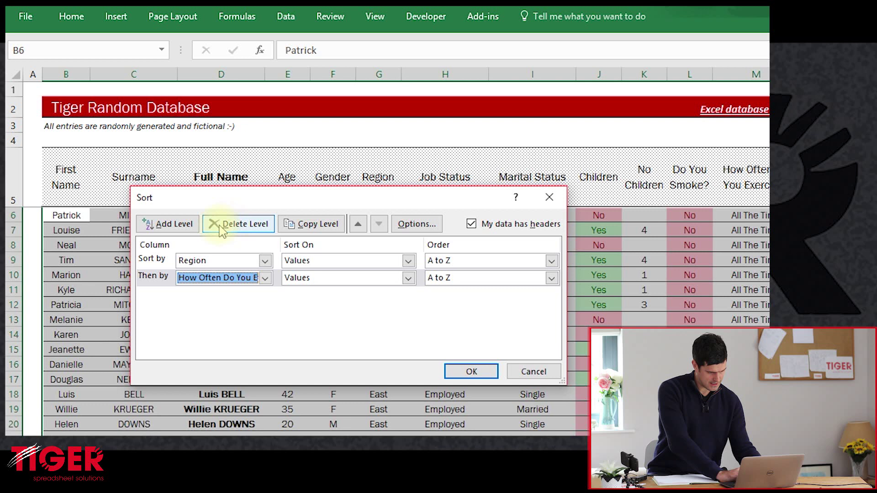
# Add Do You Drive? as the third sort level, keep the headers option on and apply the sort to the database
pyautogui.click(185, 223)
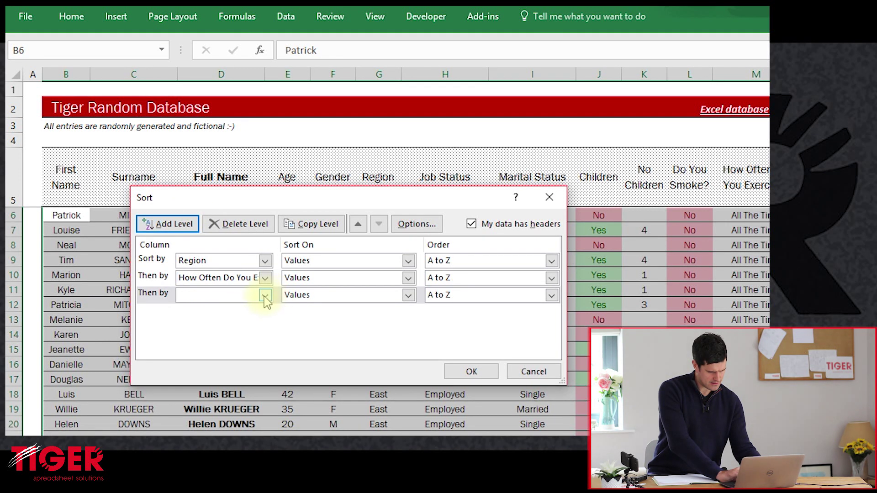
pyautogui.click(265, 295)
pyautogui.scroll(-1, 274, 365)
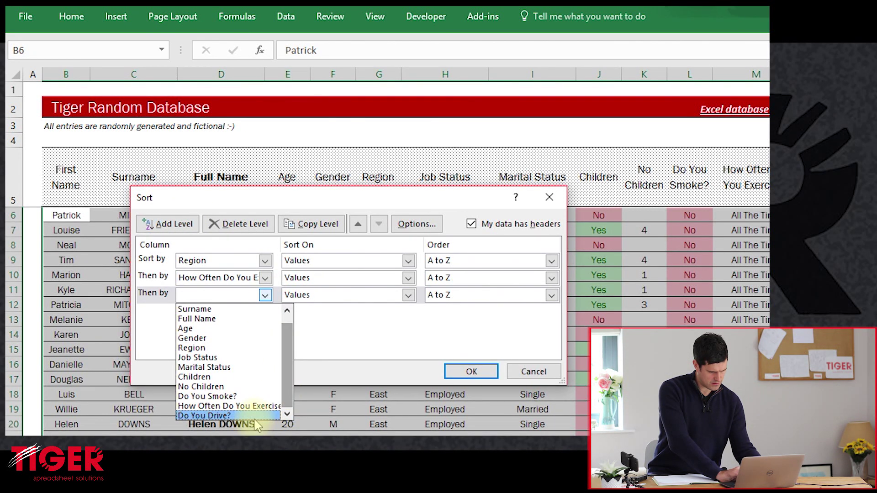
pyautogui.click(255, 416)
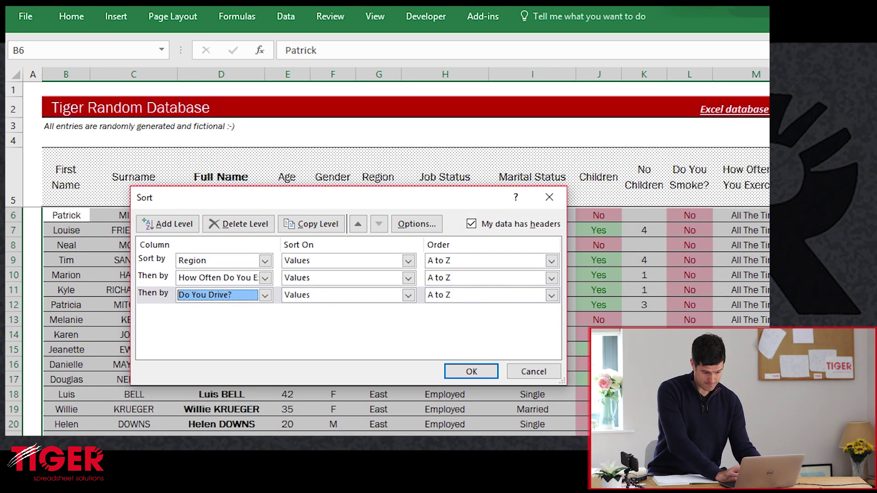
pyautogui.click(472, 225)
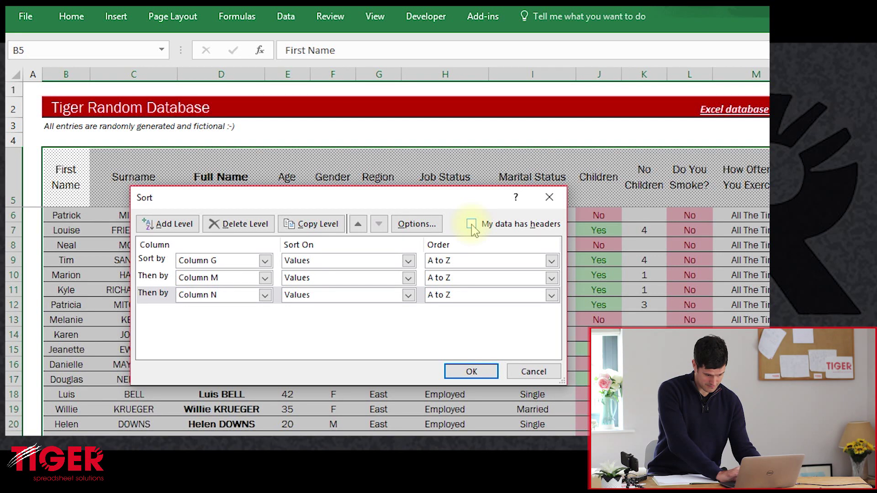
pyautogui.click(472, 225)
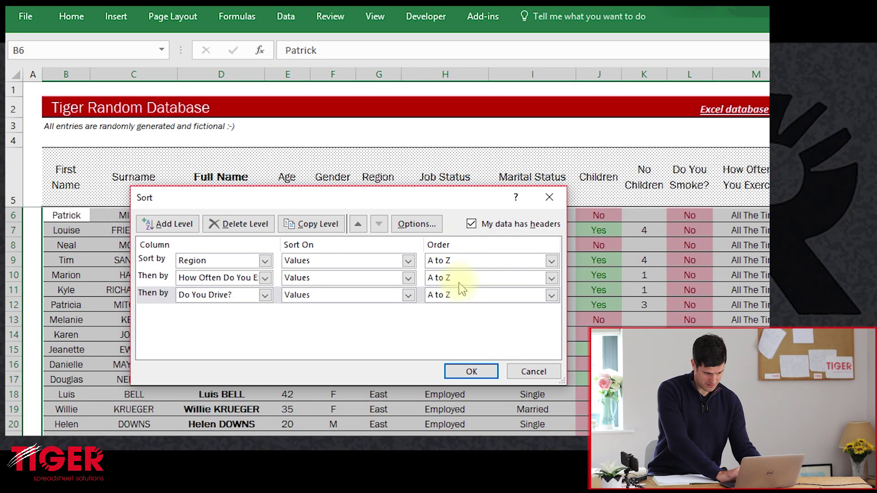
pyautogui.click(486, 374)
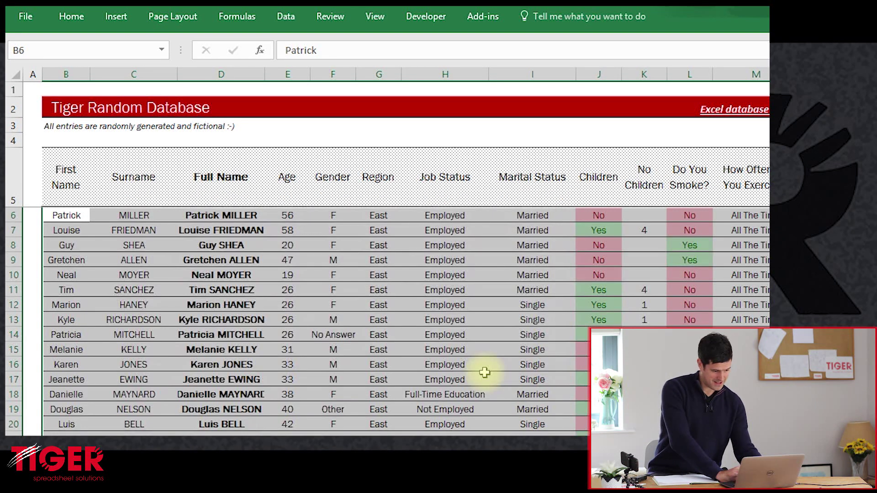
pyautogui.click(502, 231)
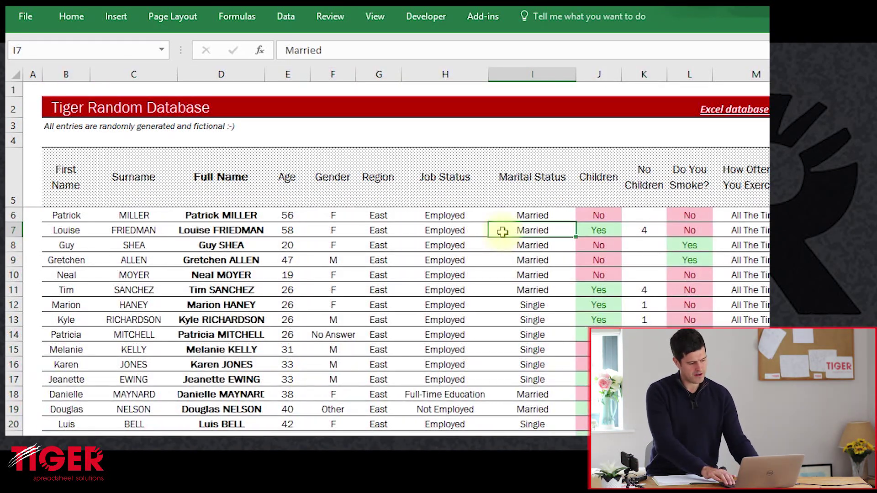
# Go to the Key Questions list and re-read question 10
pyautogui.hotkey('ctrl', 'pageup')
pyautogui.press('Right')
pyautogui.press('Left')
pyautogui.press('Left')
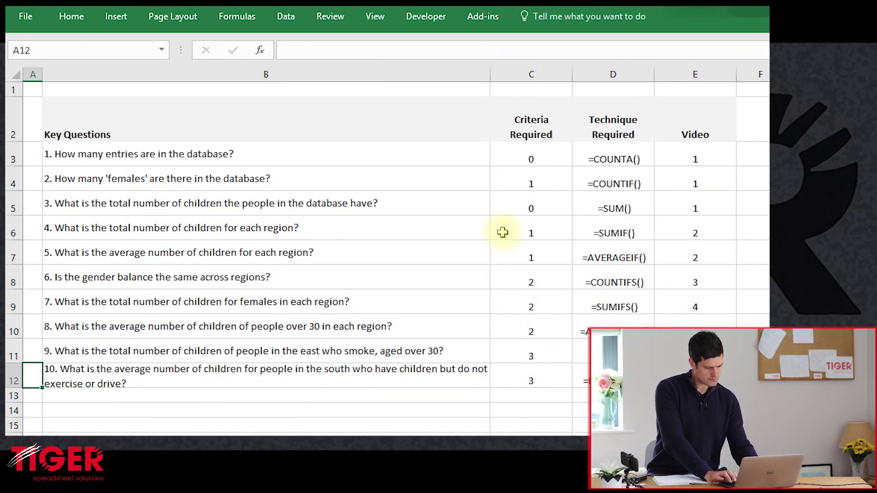
# Return to the Data sheet and go through the sorted database to the records of the South region
pyautogui.press('Right')
pyautogui.hotkey('ctrl', 'pagedown')
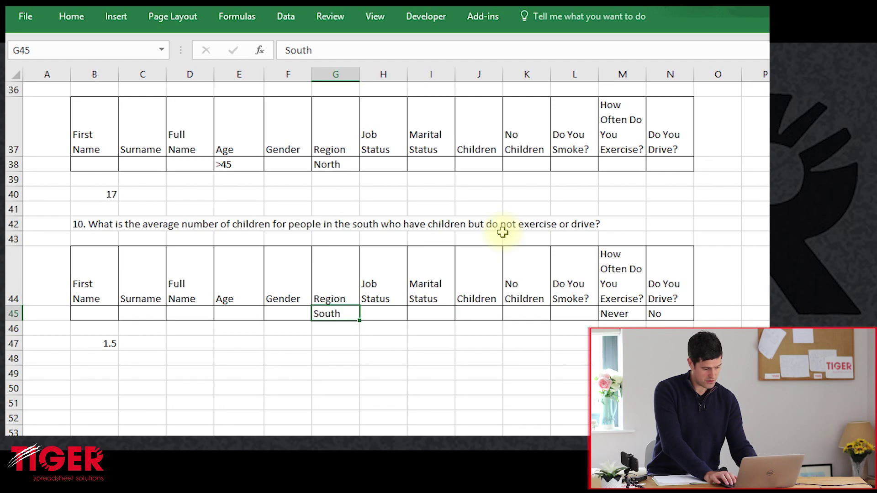
pyautogui.hotkey('ctrl', 'pageup')
pyautogui.hotkey('ctrl', 'pageup')
pyautogui.press('Down')
pyautogui.press('Down')
pyautogui.press('Down')
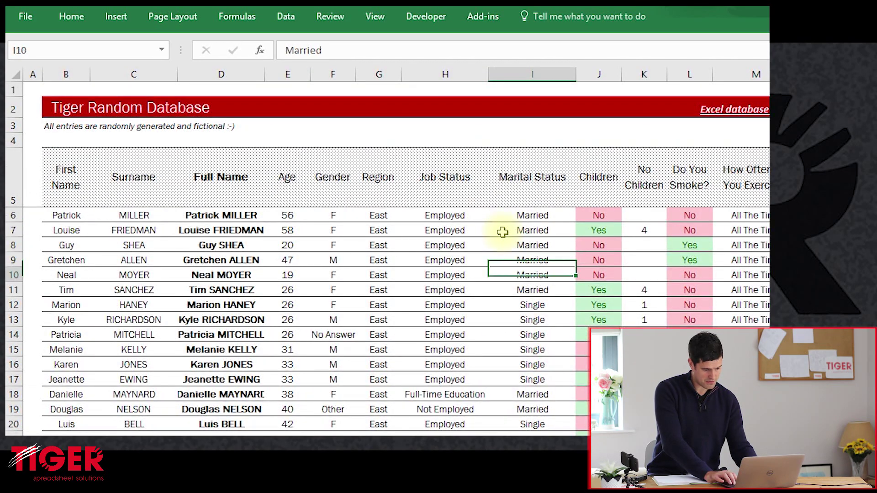
pyautogui.press('Down')
pyautogui.press('Down')
pyautogui.press('Down')
pyautogui.press('Down')
pyautogui.press('Down')
pyautogui.press('Down')
pyautogui.press('Down')
pyautogui.press('Down')
pyautogui.press('Down')
pyautogui.press('Down')
pyautogui.press('Down')
pyautogui.press('Down')
pyautogui.press('Down')
pyautogui.press('Down')
pyautogui.press('Down')
pyautogui.press('Down')
pyautogui.press('Down')
pyautogui.press('Down')
pyautogui.press('Down')
pyautogui.press('Down')
pyautogui.press('Down')
pyautogui.press('Down')
pyautogui.press('Down')
pyautogui.press('Down')
pyautogui.press('Down')
pyautogui.press('Down')
pyautogui.press('Down')
pyautogui.press('Down')
pyautogui.press('Down')
pyautogui.press('Down')
pyautogui.press('Down')
pyautogui.press('Down')
pyautogui.press('Down')
pyautogui.press('Down')
pyautogui.press('Down')
pyautogui.press('Down')
pyautogui.press('Down')
pyautogui.press('Down')
pyautogui.press('Down')
pyautogui.press('Down')
pyautogui.press('Down')
pyautogui.press('Down')
pyautogui.press('Down')
pyautogui.press('Down')
pyautogui.press('Down')
pyautogui.press('Down')
pyautogui.press('Down')
pyautogui.press('Down')
pyautogui.press('Down')
pyautogui.press('Down')
pyautogui.press('Down')
pyautogui.press('Down')
pyautogui.press('Down')
pyautogui.press('Down')
pyautogui.press('Down')
pyautogui.press('Down')
pyautogui.press('Down')
pyautogui.press('Down')
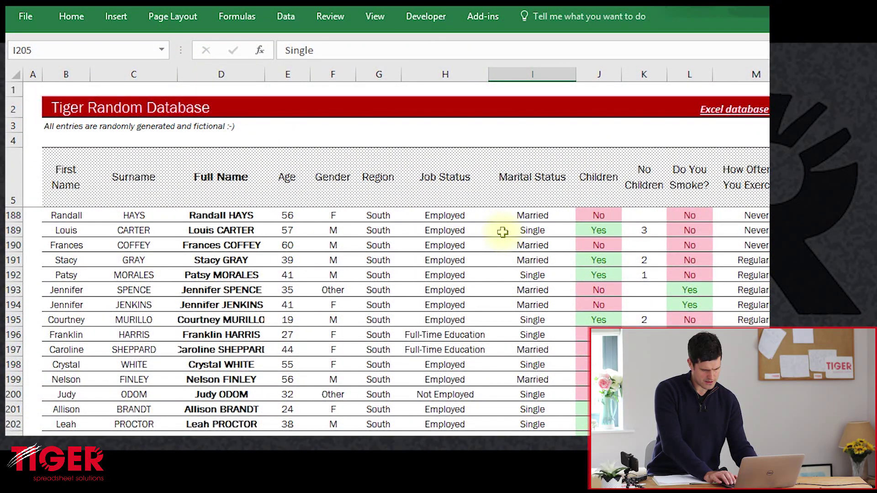
pyautogui.press('Up')
pyautogui.press('Up')
pyautogui.press('Up')
pyautogui.press('Up')
pyautogui.press('Up')
pyautogui.press('Up')
pyautogui.press('Up')
pyautogui.press('Up')
pyautogui.press('Up')
pyautogui.press('Up')
pyautogui.press('Up')
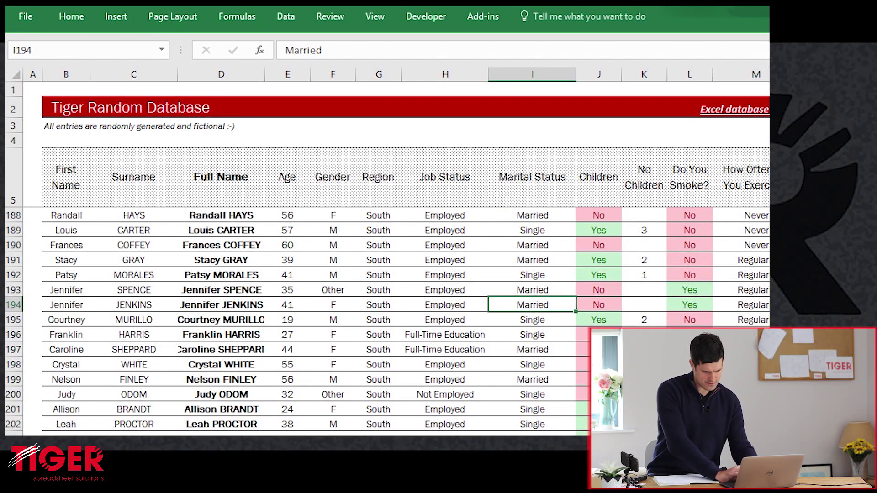
# Examine the exercise answers of the South records to find where the Never entries begin and end
pyautogui.hscroll(3, 400, 252)
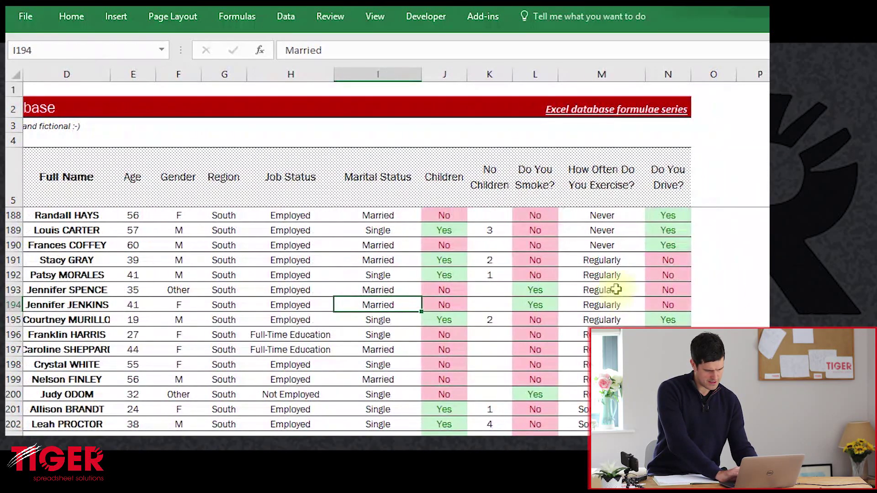
pyautogui.click(599, 242)
pyautogui.press('Up')
pyautogui.press('Up')
pyautogui.press('Up')
pyautogui.press('Up')
pyautogui.press('Up')
pyautogui.press('Up')
pyautogui.press('Up')
pyautogui.press('Up')
pyautogui.press('Up')
pyautogui.press('Up')
pyautogui.press('Up')
pyautogui.press('Up')
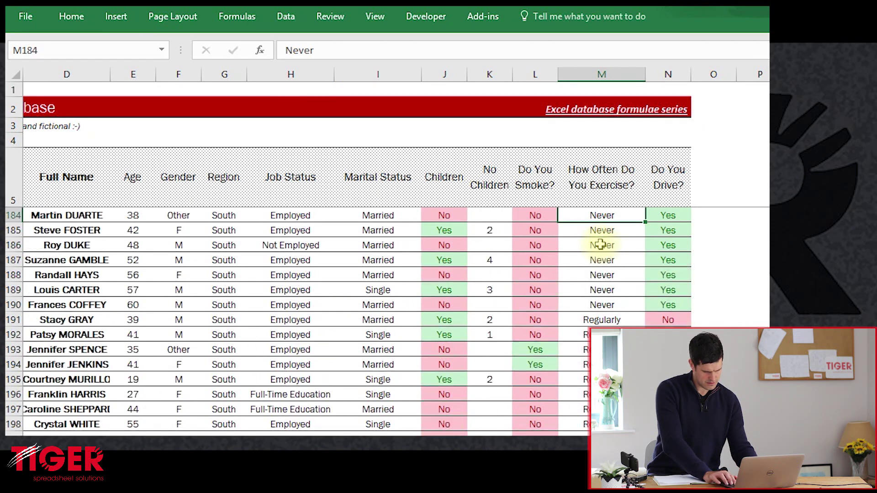
pyautogui.press('Up')
pyautogui.press('Up')
pyautogui.press('Up')
pyautogui.press('Down')
pyautogui.press('Down')
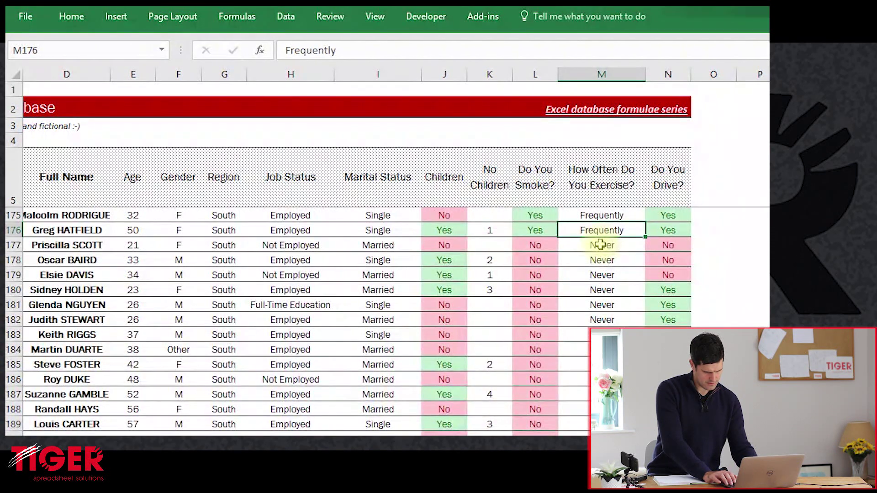
pyautogui.press('Down')
pyautogui.press('Down')
pyautogui.press('Down')
pyautogui.press('Down')
pyautogui.press('Down')
pyautogui.press('Down')
pyautogui.press('Down')
pyautogui.press('Down')
pyautogui.press('Down')
pyautogui.press('Down')
pyautogui.press('Down')
pyautogui.press('Down')
pyautogui.press('Down')
pyautogui.press('Down')
pyautogui.press('Down')
pyautogui.press('Down')
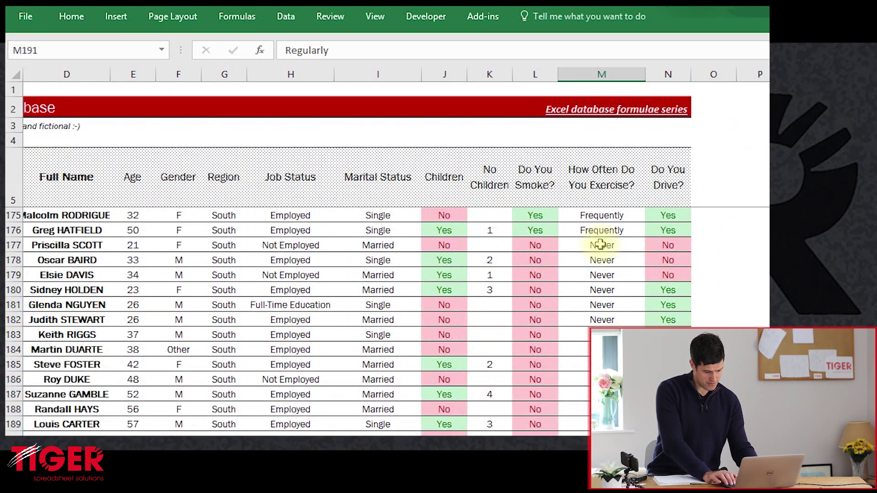
# Select the South records marked Never for exercise, rows 177 to 190, from the exercise column back to the Region column
pyautogui.press('Up')
pyautogui.press('Up')
pyautogui.press('Up')
pyautogui.hotkey('shift', 'Up')
pyautogui.hotkey('shift', 'Up')
pyautogui.hotkey('shift', 'Up')
pyautogui.hotkey('shift', 'Up')
pyautogui.hotkey('shift', 'Up')
pyautogui.hotkey('shift', 'Up')
pyautogui.hotkey('shift', 'Up')
pyautogui.hotkey('shift', 'Up')
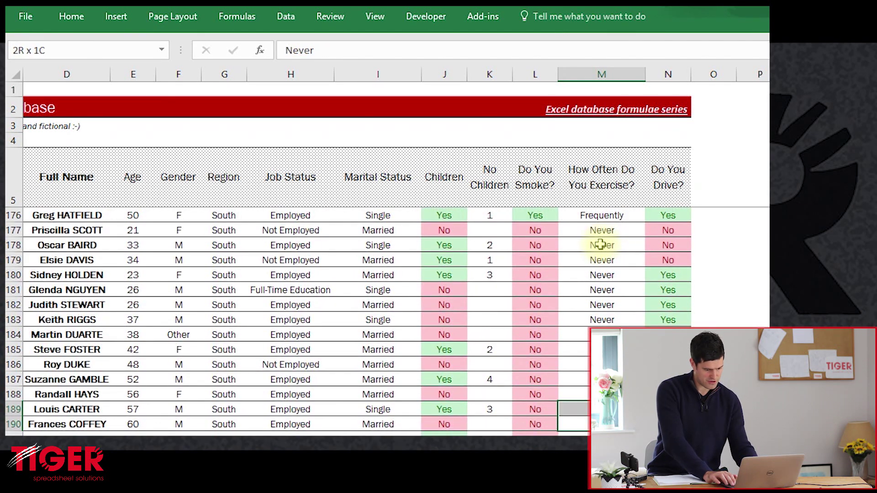
pyautogui.hotkey('shift', 'Up')
pyautogui.hotkey('shift', 'Up')
pyautogui.hotkey('shift', 'Up')
pyautogui.hotkey('shift', 'Up')
pyautogui.hotkey('shift', 'Up')
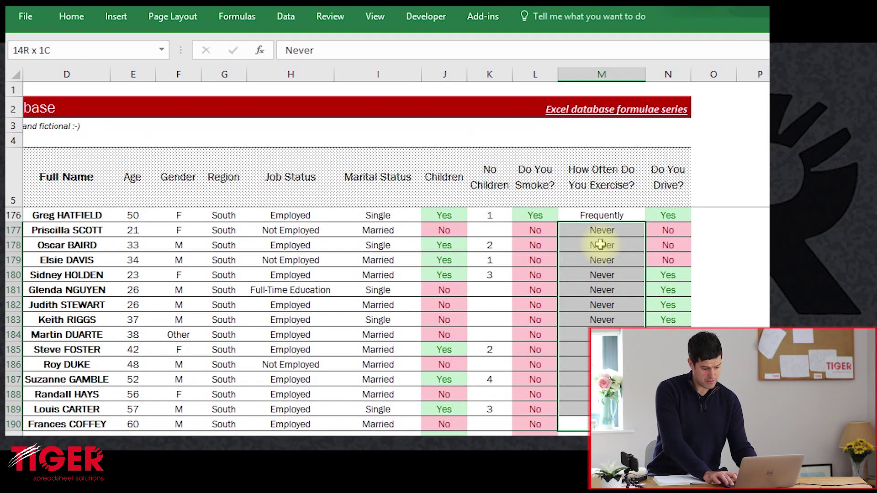
pyautogui.hotkey('shift', 'Left')
pyautogui.hotkey('shift', 'Left')
pyautogui.hotkey('shift', 'Left')
pyautogui.hotkey('shift', 'Left')
pyautogui.hotkey('shift', 'Left')
pyautogui.hotkey('shift', 'Left')
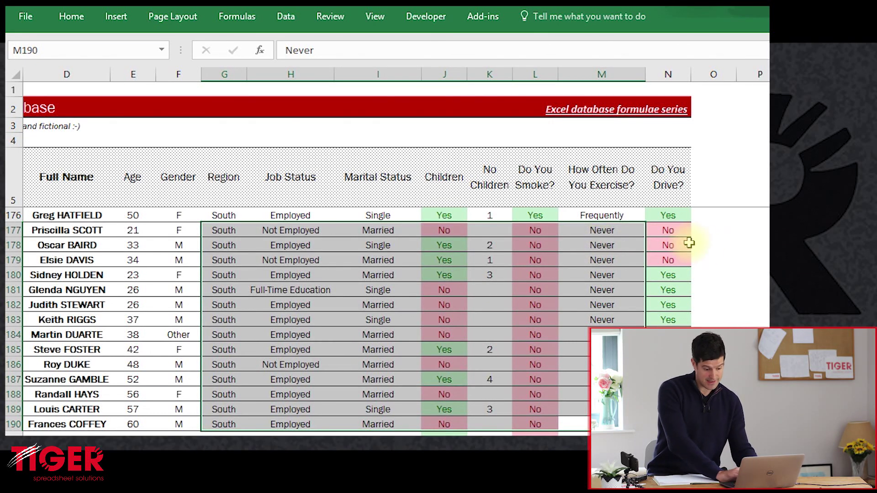
# Select only the South records that neither exercise nor drive, G177:N179, to check their number of children
pyautogui.click(674, 229)
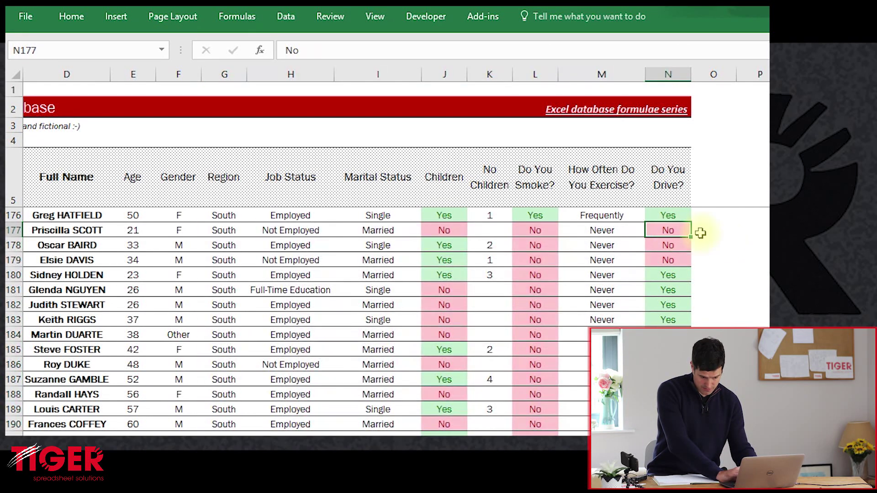
pyautogui.hotkey('shift', 'Down')
pyautogui.hotkey('shift', 'Down')
pyautogui.hotkey('shift', 'Left')
pyautogui.hotkey('shift', 'Left')
pyautogui.hotkey('shift', 'Left')
pyautogui.hotkey('shift', 'Left')
pyautogui.hotkey('shift', 'Left')
pyautogui.hotkey('shift', 'Left')
pyautogui.hotkey('shift', 'Left')
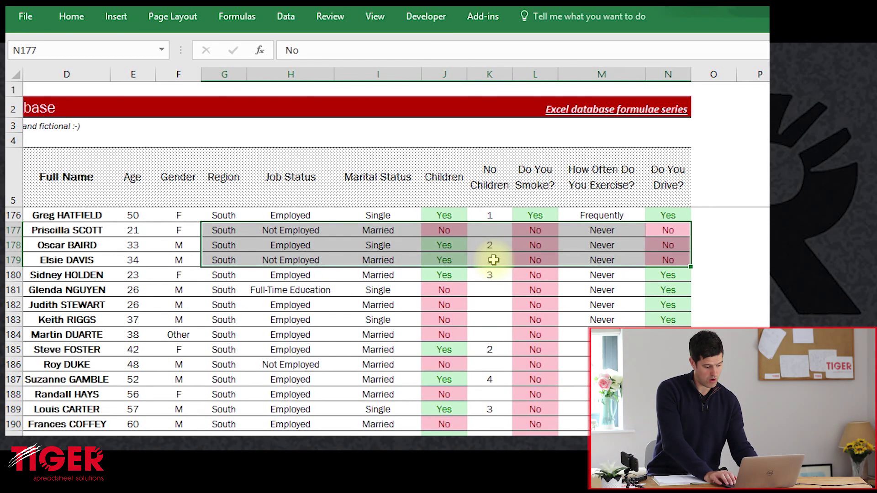
# Return to the Analysis sheet and check the DAVERAGE formula for question 10 in cell B47
pyautogui.hotkey('ctrl', 'pagedown')
pyautogui.hotkey('ctrl', 'pagedown')
pyautogui.click(204, 326)
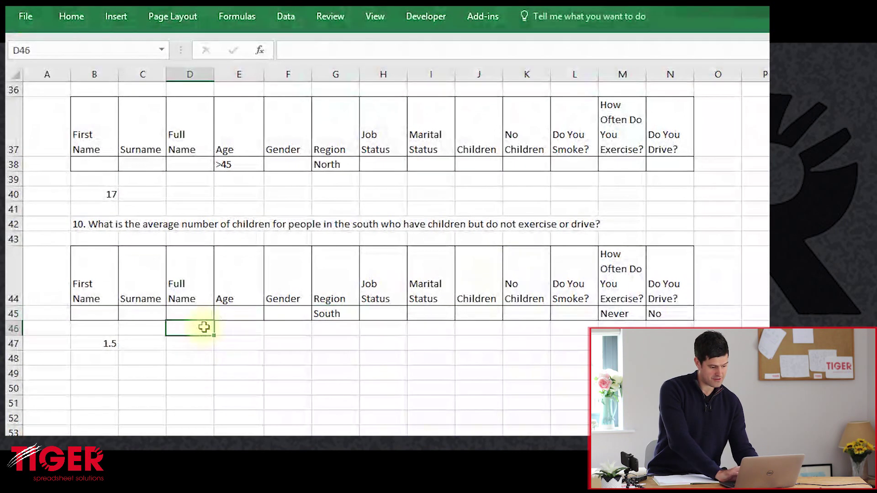
pyautogui.click(109, 343)
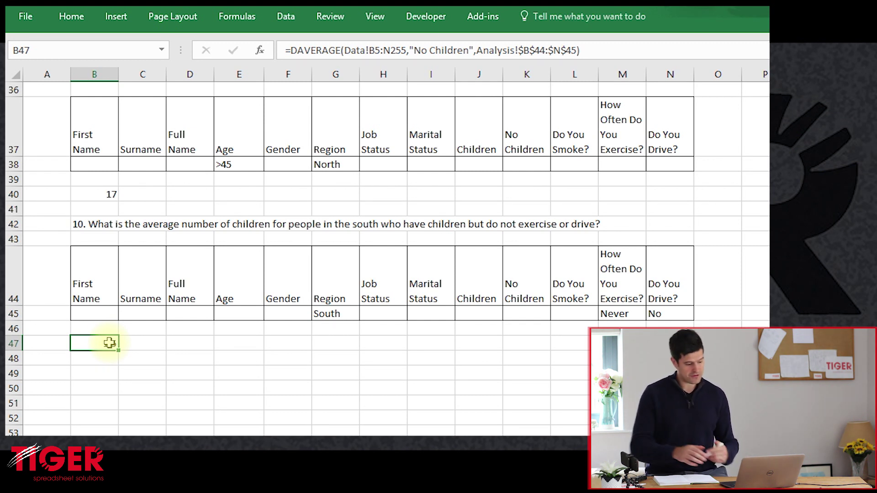
# Clear the South criterion from the Region cell G45 in question 10's criteria table
pyautogui.press('Up')
pyautogui.press('Up')
pyautogui.press('Right')
pyautogui.press('Right')
pyautogui.press('Right')
pyautogui.press('Right')
pyautogui.press('Right')
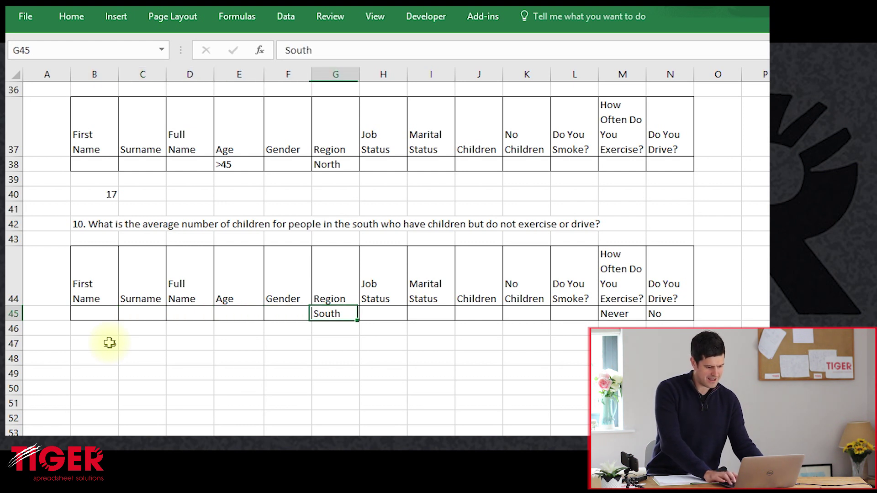
pyautogui.press('Delete')
# Clear the exercise and driving criteria in cells M45 and N45 of question 10's criteria table
pyautogui.press('Right')
pyautogui.press('Right')
pyautogui.press('Right')
pyautogui.press('Right')
pyautogui.press('Right')
pyautogui.press('Right')
pyautogui.press('Delete')
pyautogui.press('Right')
pyautogui.press('Delete')
# Enter No as the Do You Smoke? criterion in cell L45
pyautogui.press('Left')
pyautogui.press('Left')
pyautogui.write('No')
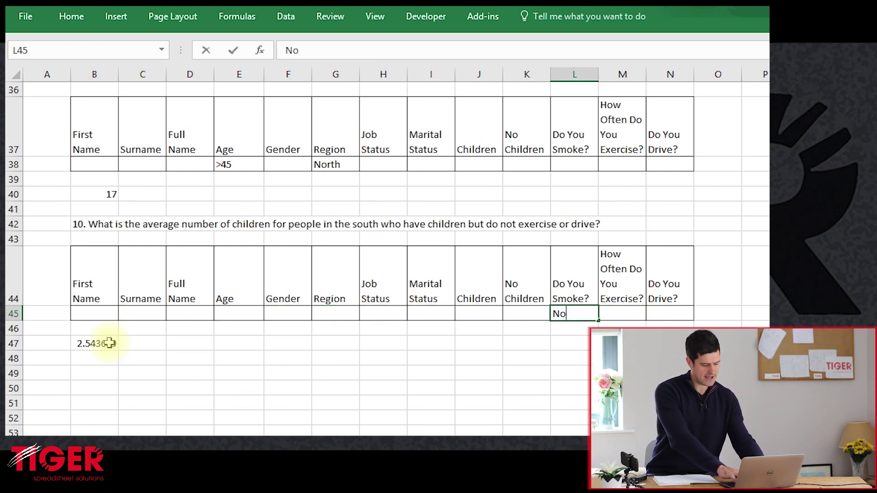
pyautogui.press('Left')
# Enter >1 as the No Children criterion in cell K45
pyautogui.press('Left')
pyautogui.press('Left')
pyautogui.press('Left')
pyautogui.press('Left')
pyautogui.press('Left')
pyautogui.press('Left')
pyautogui.press('Right')
pyautogui.press('Right')
pyautogui.press('Right')
pyautogui.press('Right')
pyautogui.press('Right')
pyautogui.press('Right')
pyautogui.write('>1')
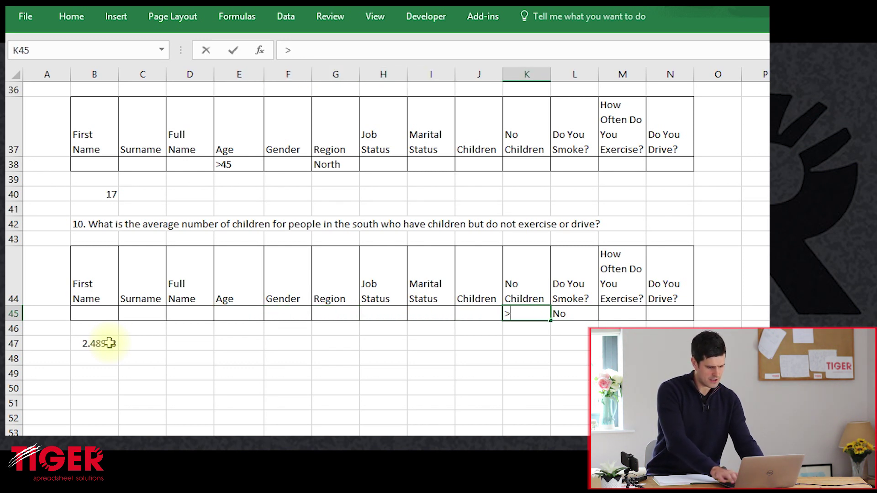
pyautogui.press('Return')
pyautogui.press('Up')
pyautogui.press('Left')
pyautogui.press('Left')
pyautogui.press('Left')
pyautogui.press('Left')
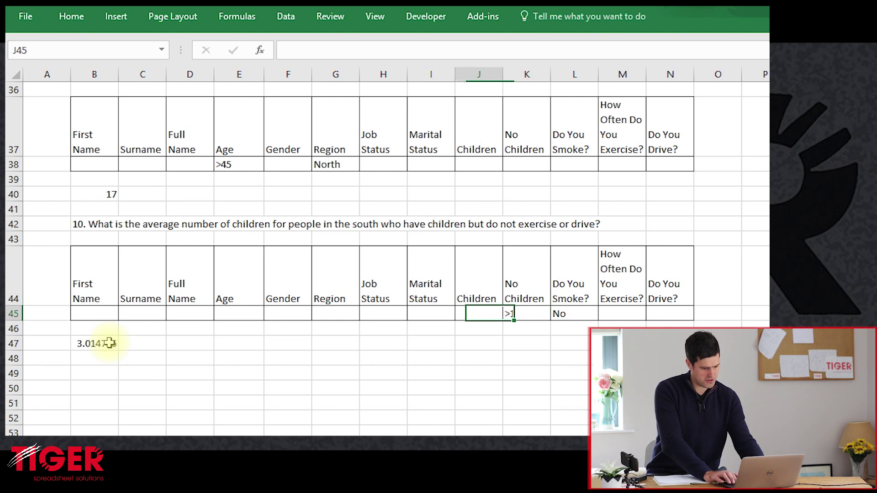
pyautogui.press('Left')
pyautogui.press('Left')
pyautogui.press('Left')
pyautogui.press('Left')
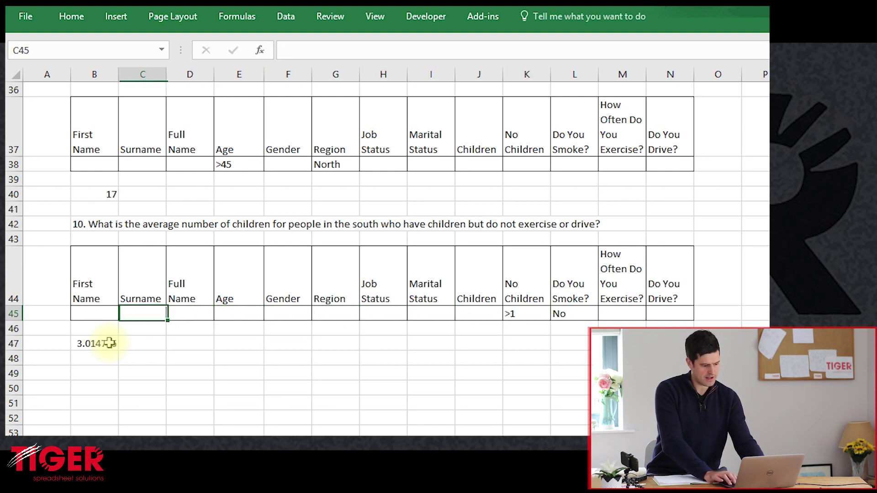
pyautogui.press('Right')
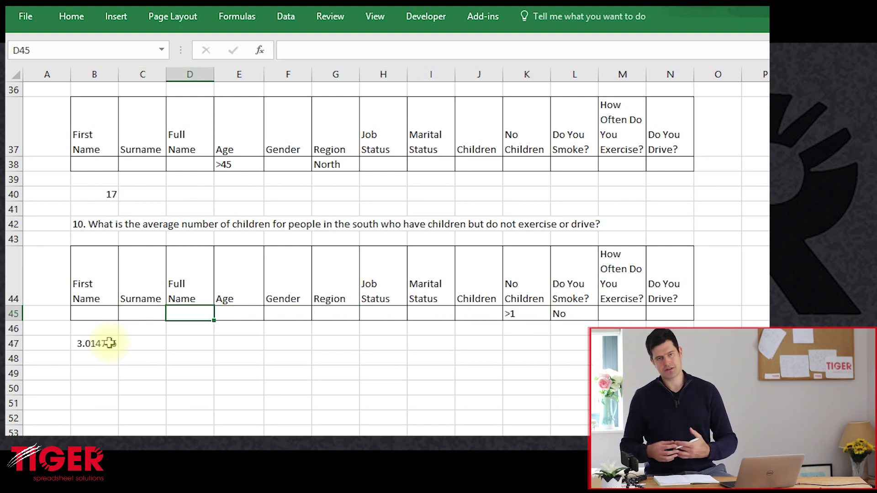